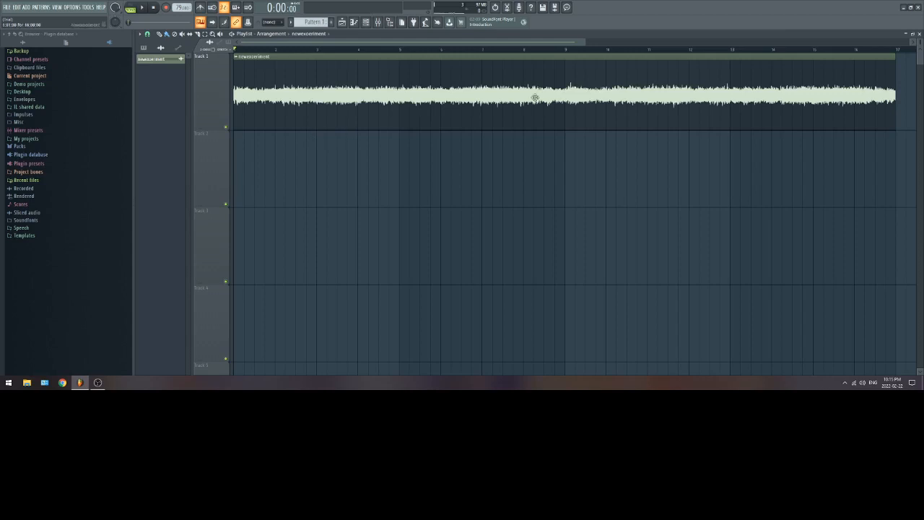
- Open the mixer and play back the newexperiment clip from the start to check its output level
{"action": "left_click", "coordinate": [377, 22]}
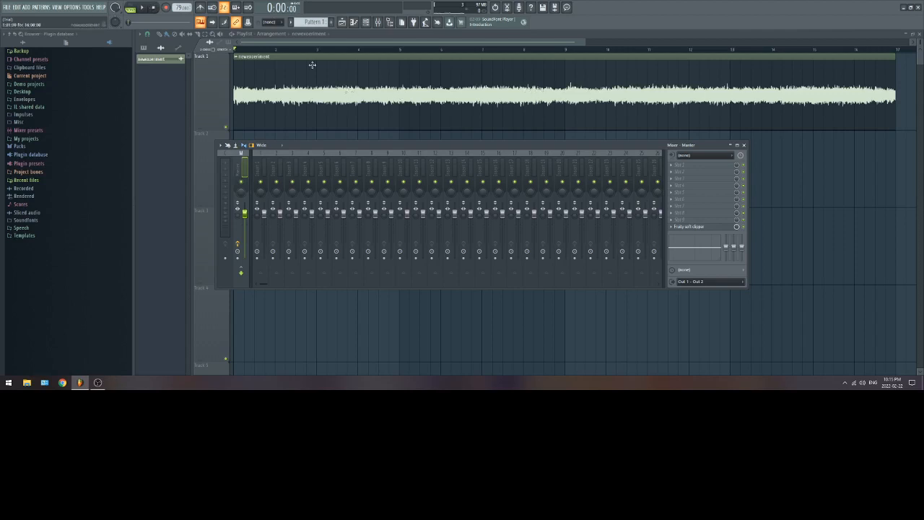
{"action": "left_click", "coordinate": [141, 7]}
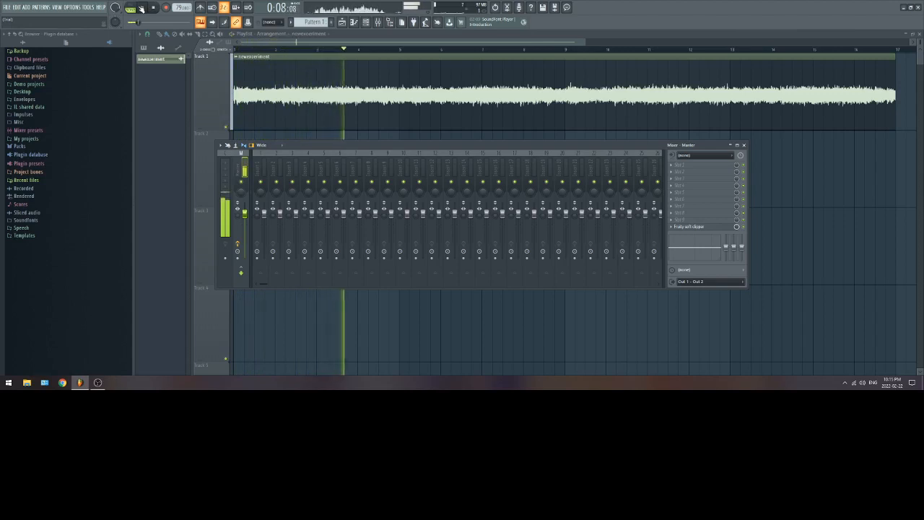
{"action": "key", "text": "space"}
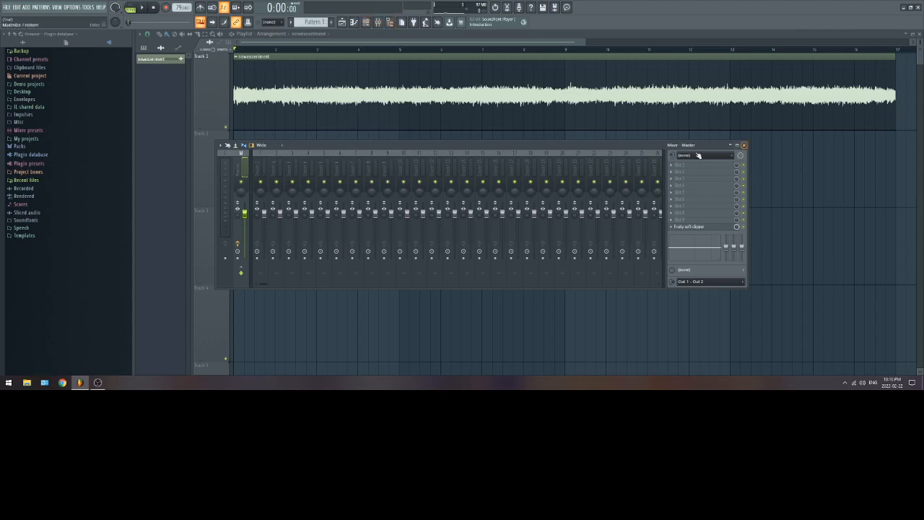
- Show the channel rack with its channel filter set to All
{"action": "left_click", "coordinate": [365, 23]}
{"action": "left_click", "coordinate": [361, 181]}
{"action": "left_click", "coordinate": [363, 188]}
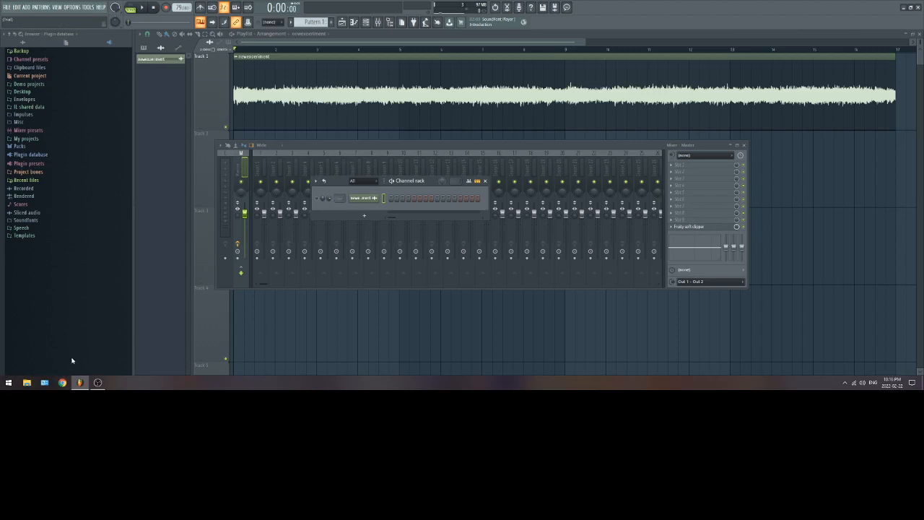
{"action": "left_click", "coordinate": [26, 382]}
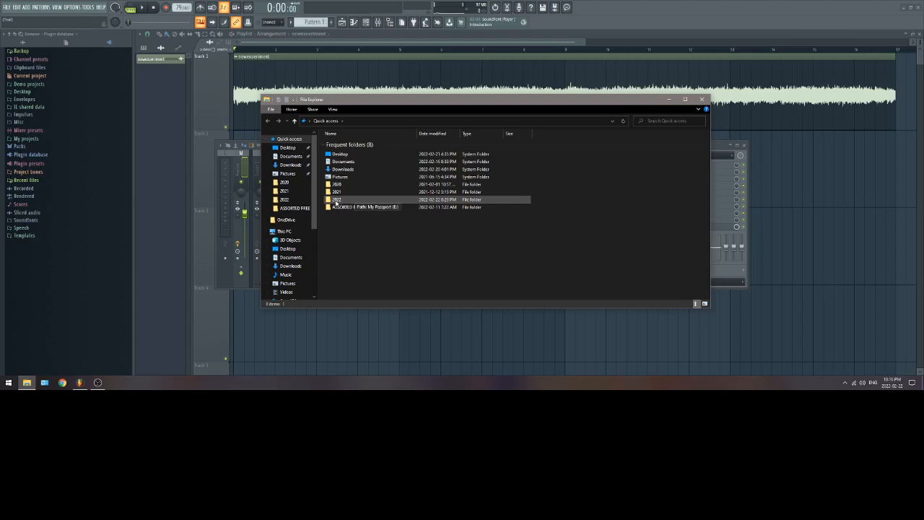
{"action": "left_click", "coordinate": [702, 99]}
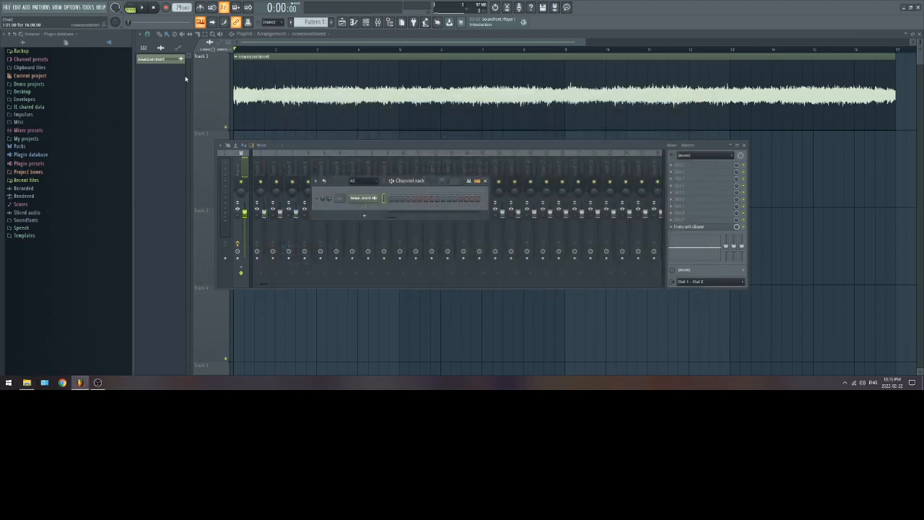
- Browse the packs to NOIR 1070 and expand the Samples folder of Noir Sample Library Vol. 6
{"action": "left_click", "coordinate": [30, 44]}
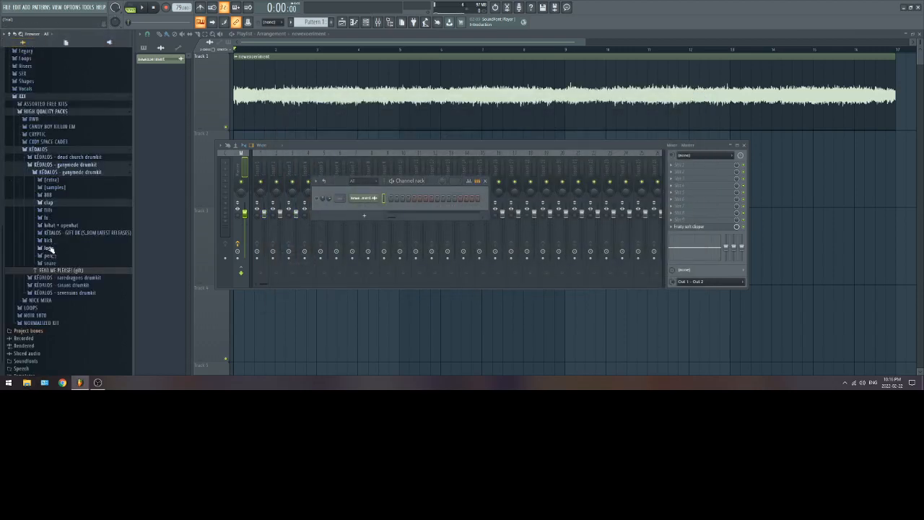
{"action": "left_click", "coordinate": [31, 151]}
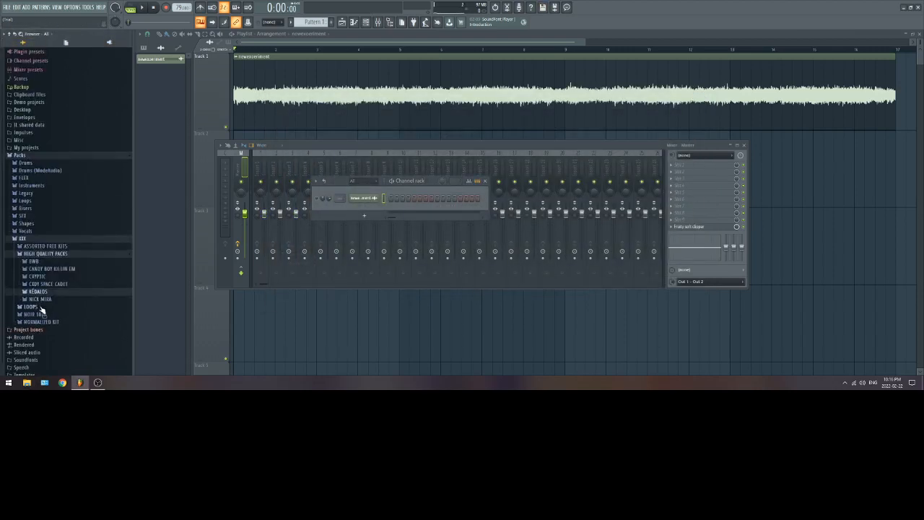
{"action": "left_click", "coordinate": [40, 309]}
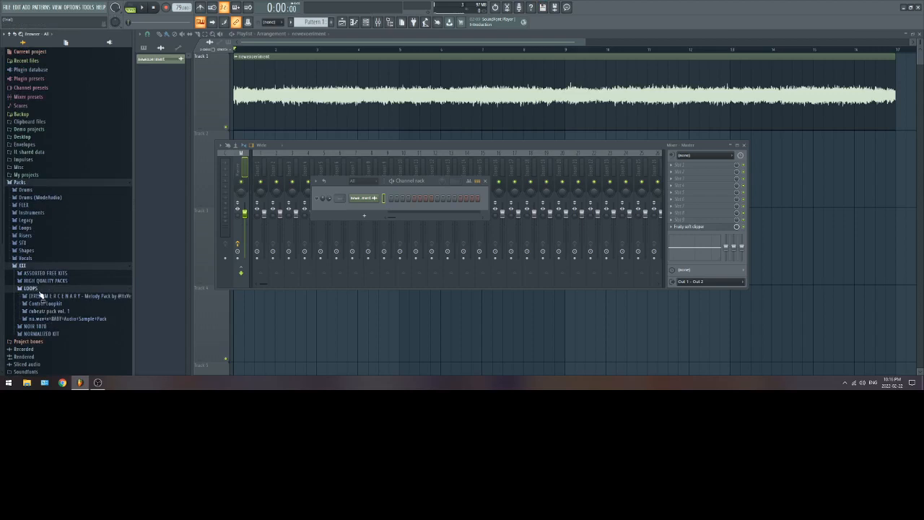
{"action": "left_click", "coordinate": [36, 290]}
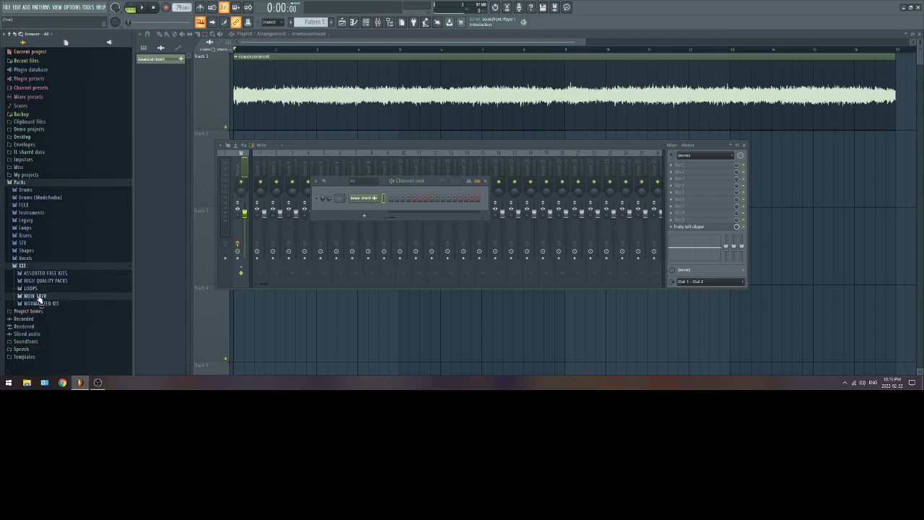
{"action": "left_click", "coordinate": [36, 296]}
{"action": "left_click", "coordinate": [62, 191]}
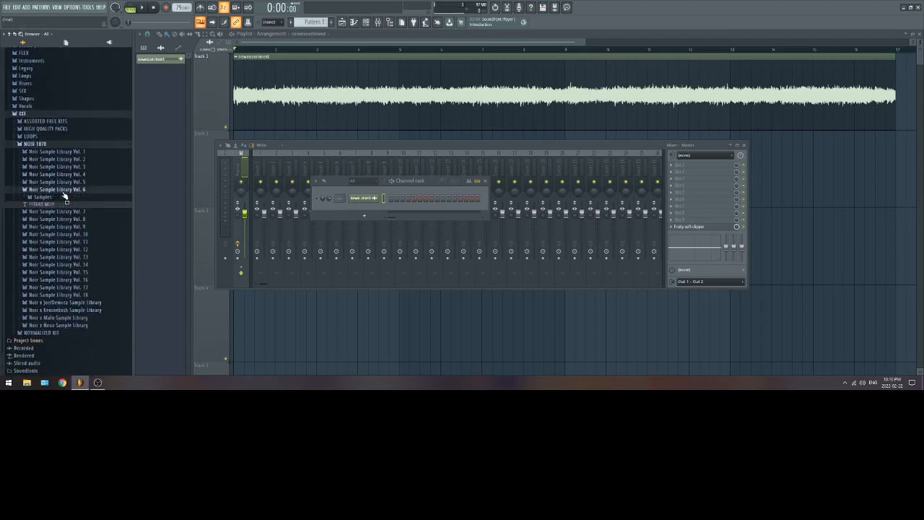
{"action": "left_click", "coordinate": [52, 197]}
- Audition the floatin and influence loops and place influence 157 Emin at the start of Track 2
{"action": "left_click", "coordinate": [51, 217]}
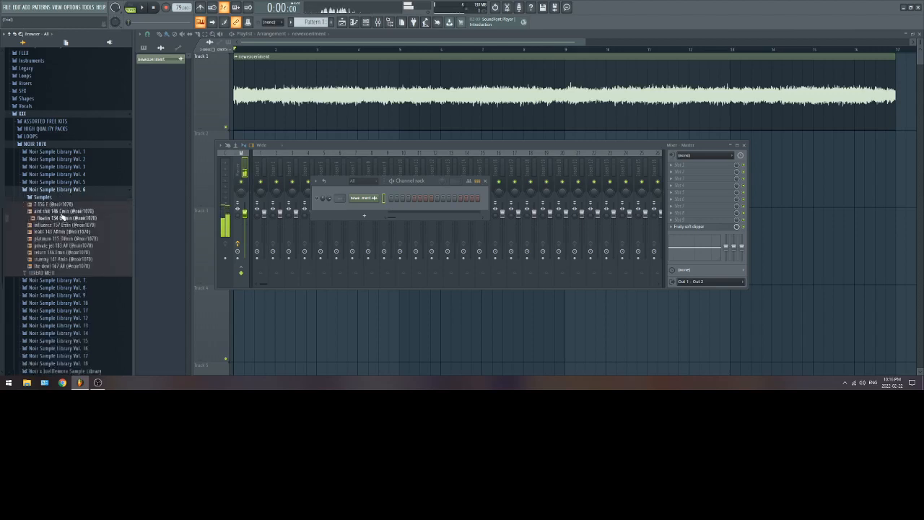
{"action": "left_click", "coordinate": [65, 225]}
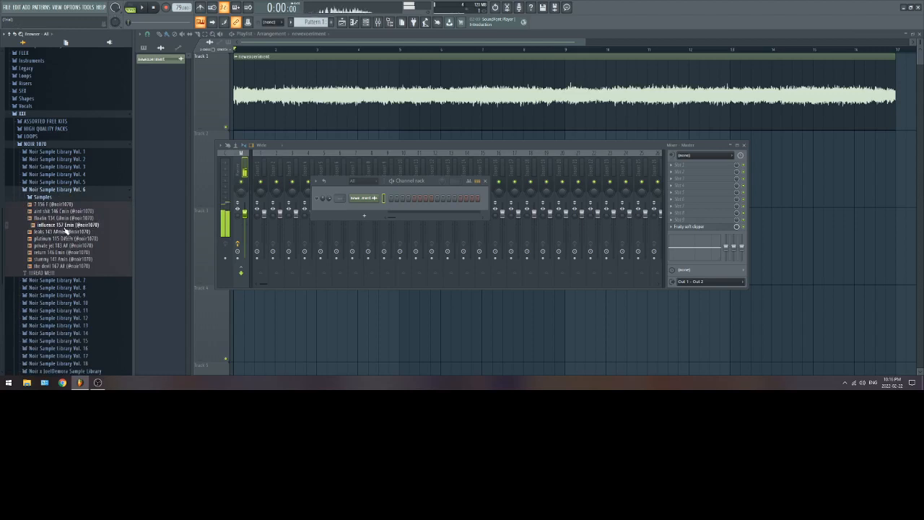
{"action": "left_click_drag", "start_coordinate": [65, 230], "coordinate": [281, 199]}
{"action": "scroll", "coordinate": [296, 209], "scroll_direction": "down", "scroll_amount": 3}
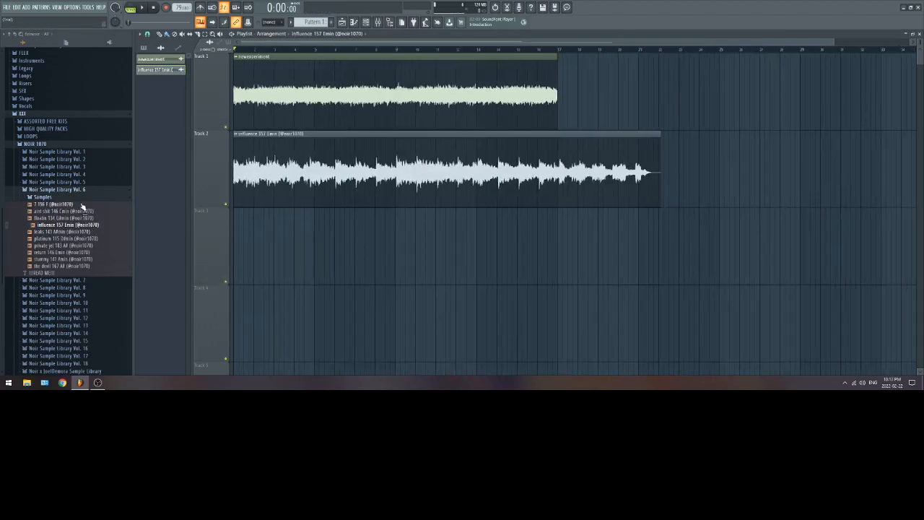
- Audition the last loops in the folder and place the devil 167 A# at the start of Track 3
{"action": "left_click", "coordinate": [72, 252]}
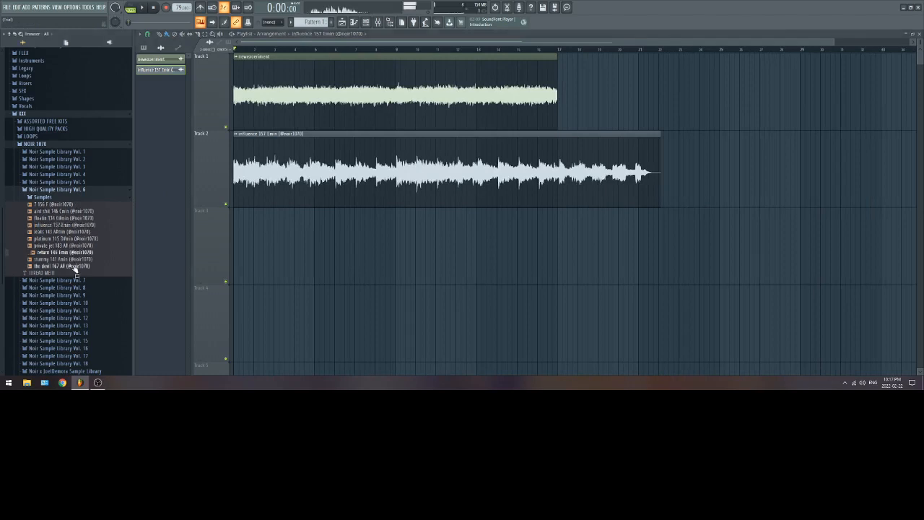
{"action": "left_click", "coordinate": [72, 259]}
{"action": "left_click", "coordinate": [73, 266]}
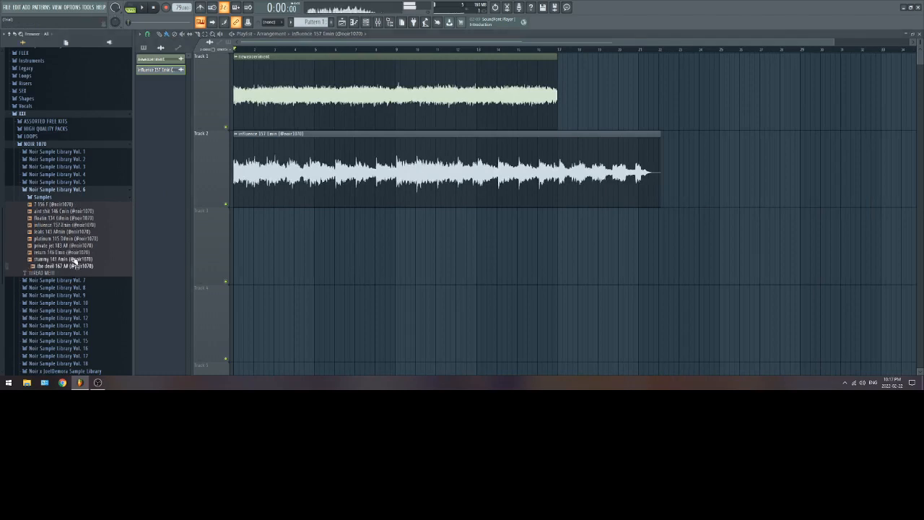
{"action": "left_click_drag", "start_coordinate": [72, 265], "coordinate": [308, 243]}
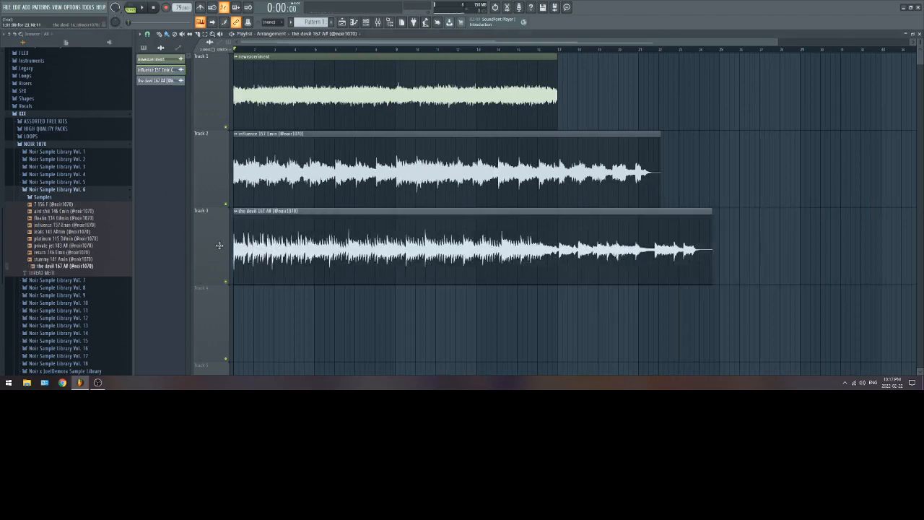
- Add Omnisphere to the channel rack from the installed VST generators in the plugin database
{"action": "left_click", "coordinate": [365, 23]}
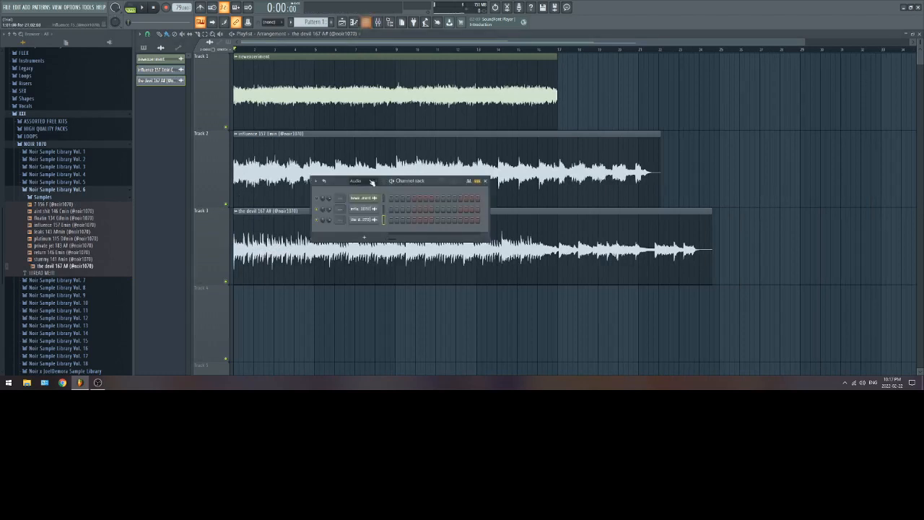
{"action": "left_click", "coordinate": [119, 45]}
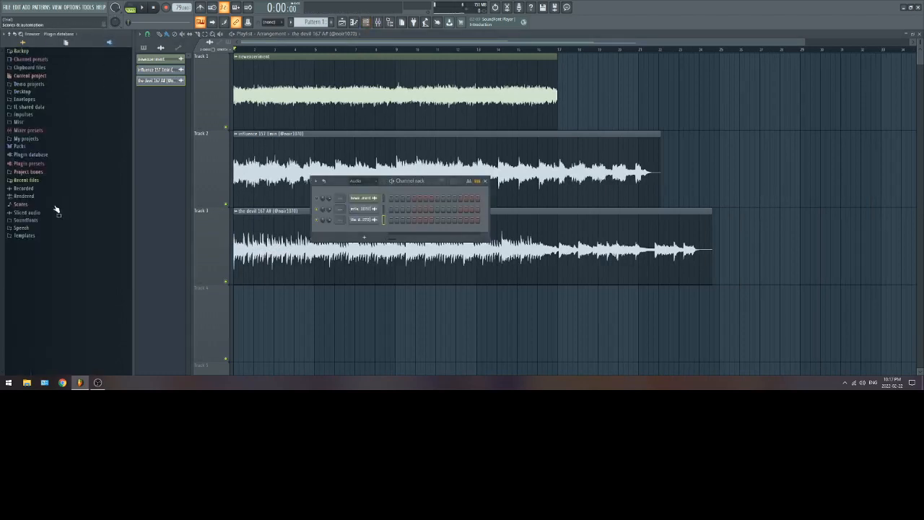
{"action": "left_click", "coordinate": [34, 155]}
{"action": "left_click", "coordinate": [33, 156]}
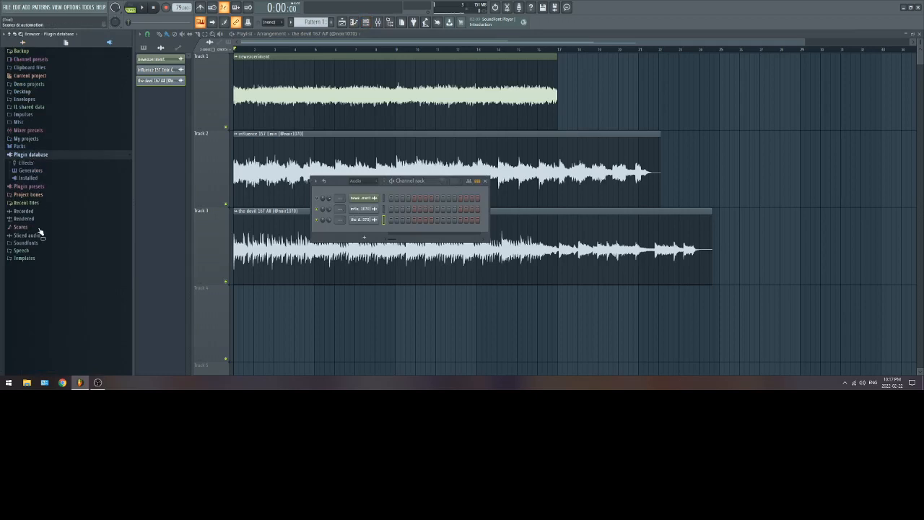
{"action": "left_click", "coordinate": [32, 179]}
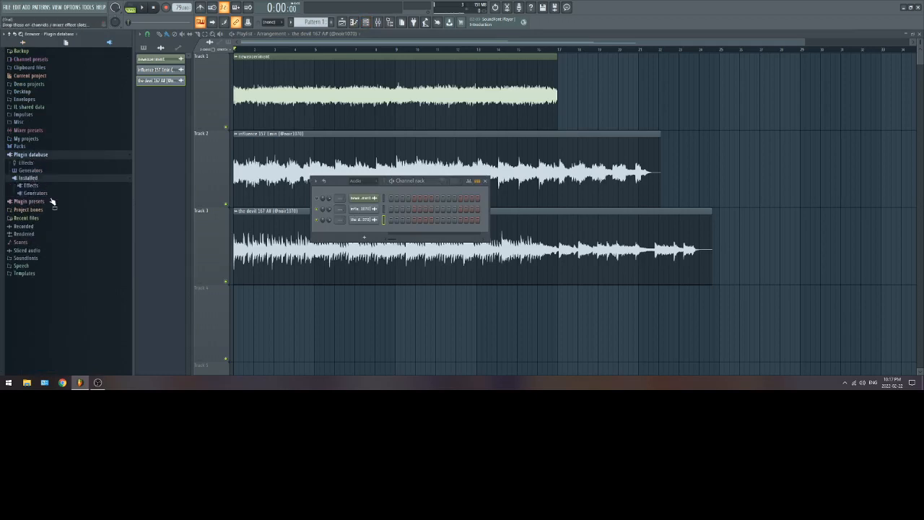
{"action": "left_click", "coordinate": [44, 194]}
{"action": "left_click", "coordinate": [48, 218]}
{"action": "scroll", "coordinate": [50, 220], "scroll_direction": "down", "scroll_amount": 5}
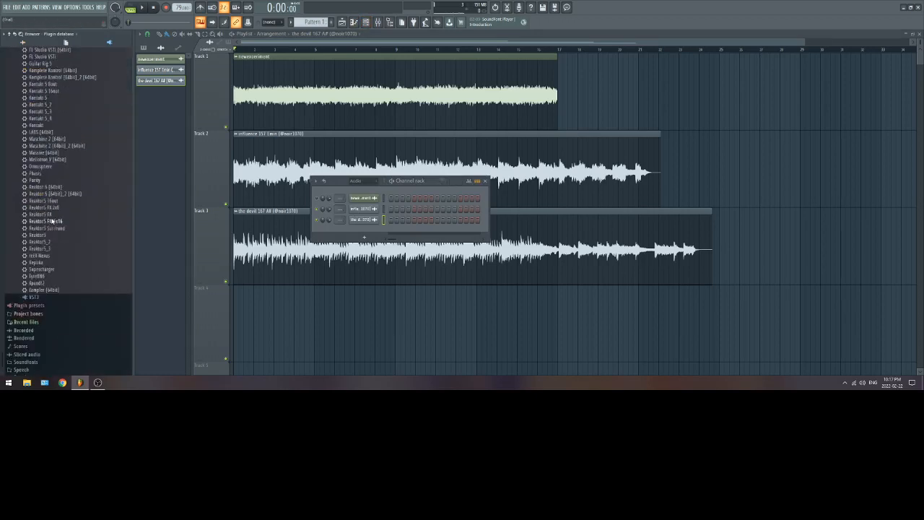
{"action": "scroll", "coordinate": [73, 204], "scroll_direction": "up", "scroll_amount": 1}
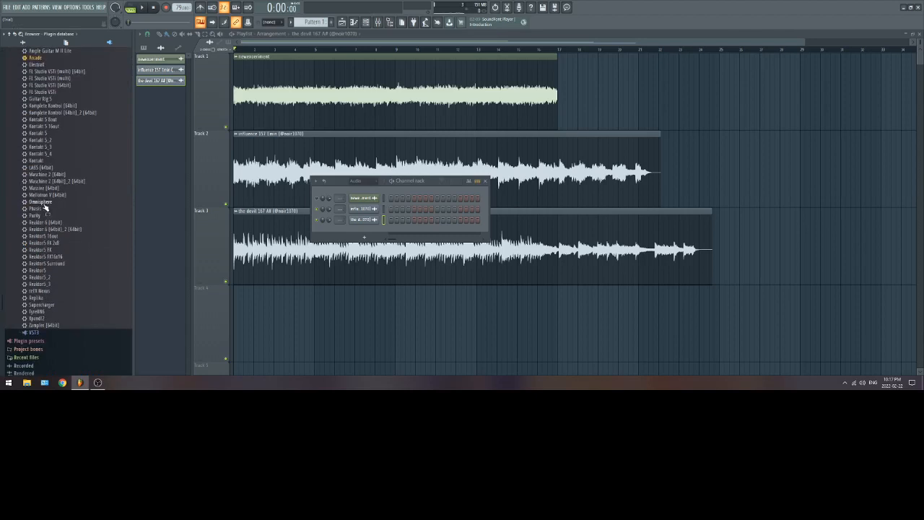
{"action": "left_click_drag", "start_coordinate": [42, 206], "coordinate": [369, 245]}
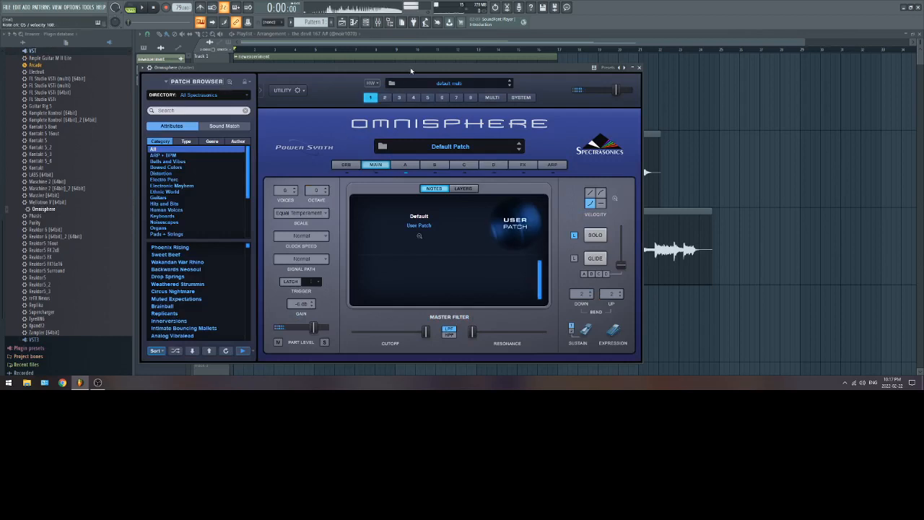
- Load the Pro-Verb reverb into the first common effect slot of Omnisphere's default patch
{"action": "left_click", "coordinate": [519, 166]}
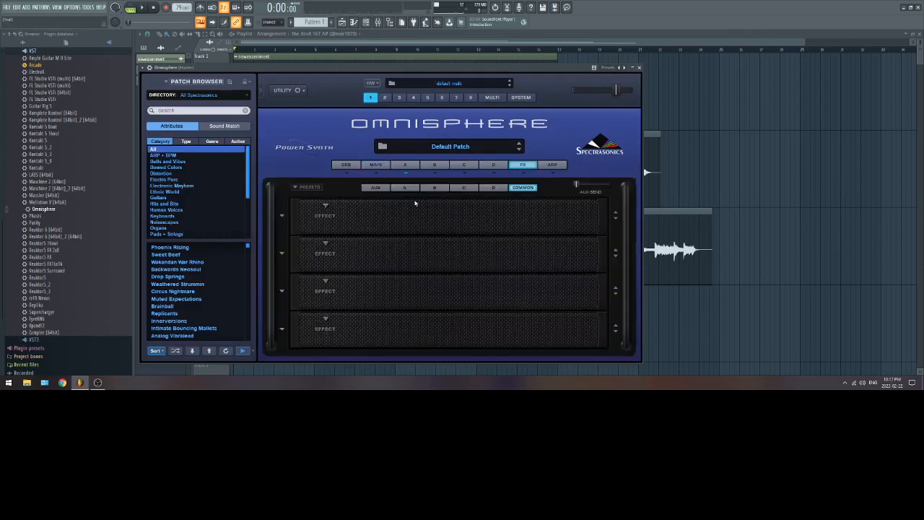
{"action": "left_click", "coordinate": [325, 209]}
{"action": "mouse_move", "coordinate": [338, 262]}
{"action": "left_click", "coordinate": [391, 262]}
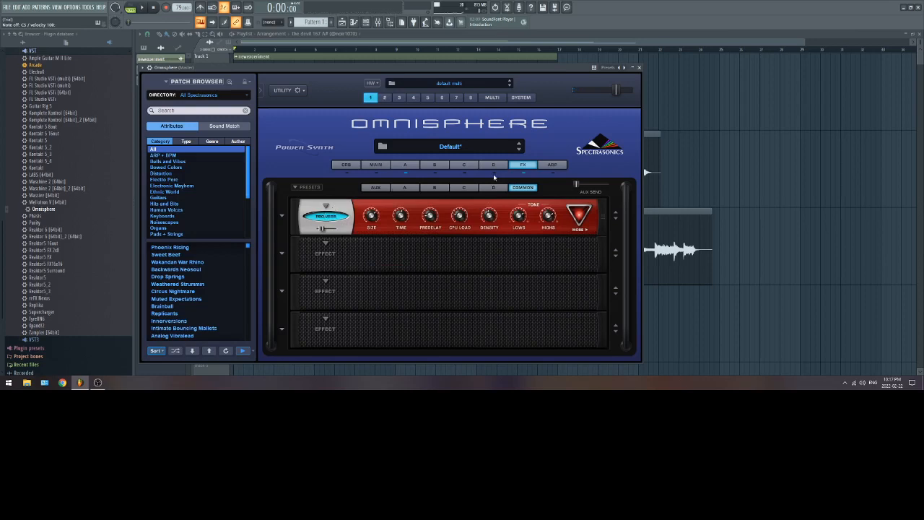
- Raise the layer A oscillator's Symmetry to about 0.107
{"action": "left_click", "coordinate": [408, 166]}
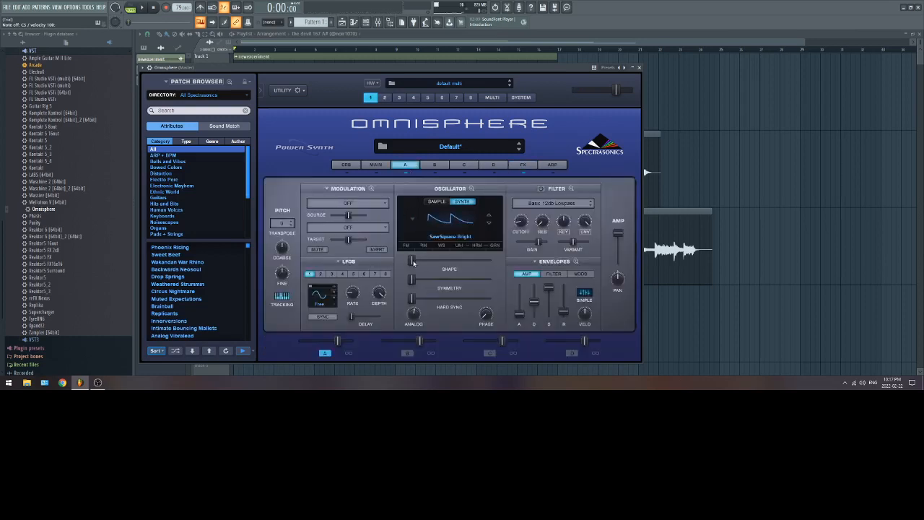
{"action": "left_click_drag", "start_coordinate": [413, 262], "coordinate": [426, 283]}
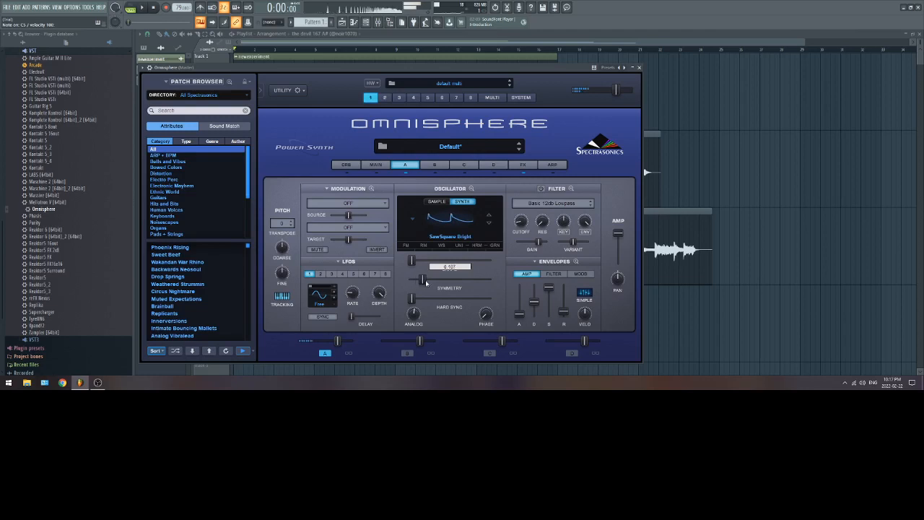
- Add a Tube Limiter to the second common effect slot, adjust its threshold, and close Omnisphere
{"action": "left_click", "coordinate": [523, 165]}
{"action": "left_click", "coordinate": [327, 245]}
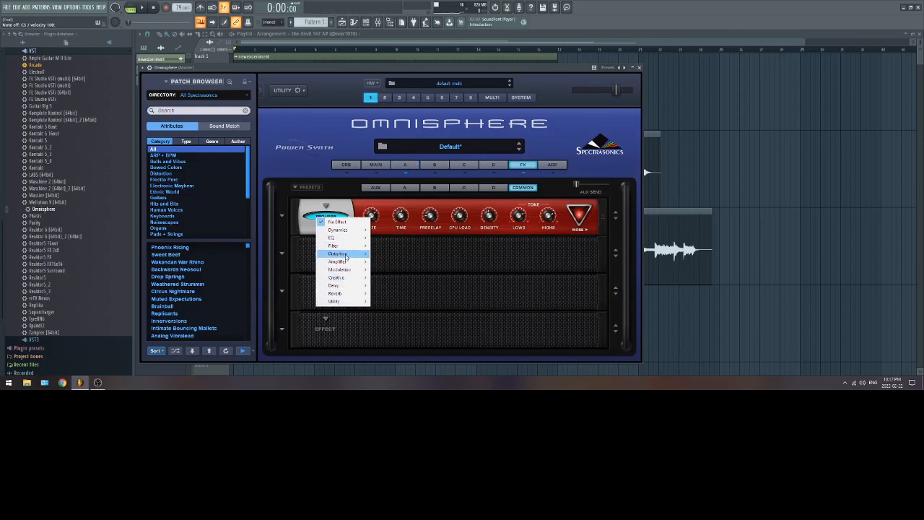
{"action": "mouse_move", "coordinate": [345, 271]}
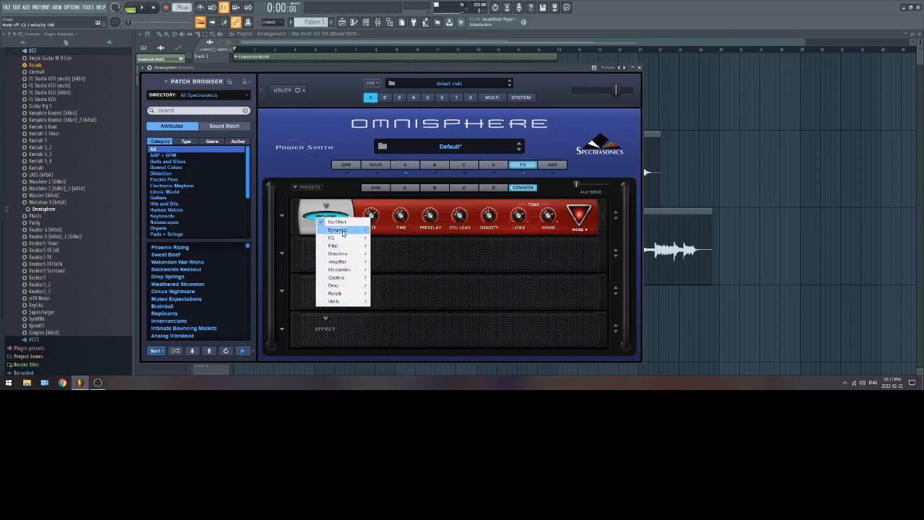
{"action": "mouse_move", "coordinate": [359, 232]}
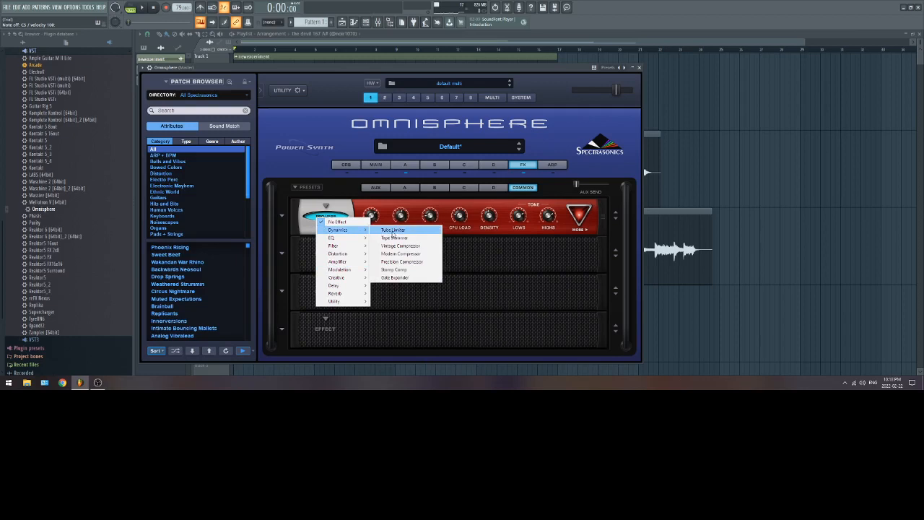
{"action": "left_click", "coordinate": [392, 231]}
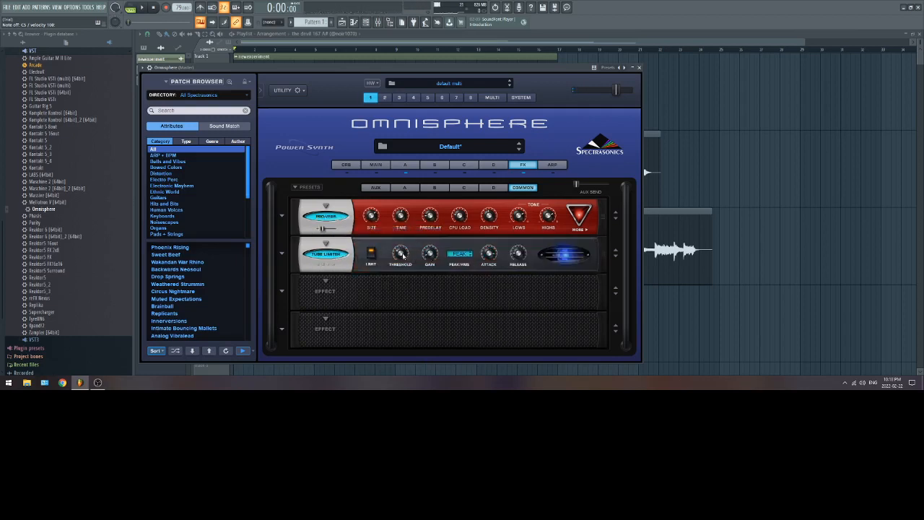
{"action": "mouse_move", "coordinate": [403, 255]}
{"action": "left_mouse_down"}
{"action": "mouse_move", "coordinate": [400, 284]}
{"action": "mouse_move", "coordinate": [409, 198]}
{"action": "mouse_move", "coordinate": [407, 254]}
{"action": "left_mouse_up"}
{"action": "mouse_move", "coordinate": [402, 259]}
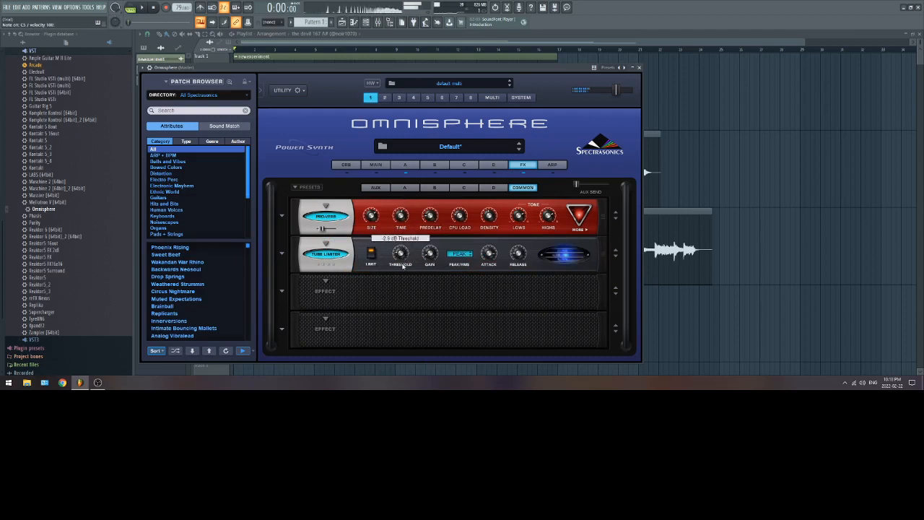
{"action": "left_click_drag", "start_coordinate": [404, 253], "coordinate": [401, 257]}
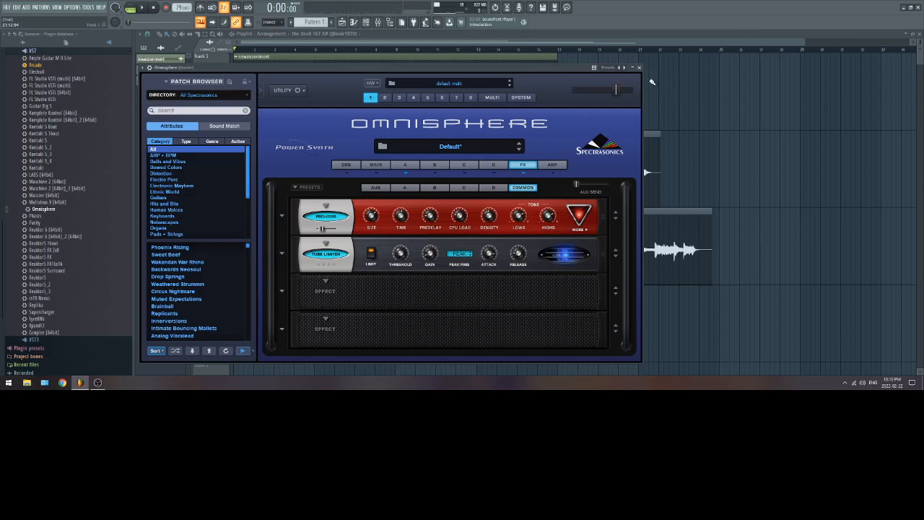
{"action": "left_click", "coordinate": [639, 68]}
- Open Omnisphere's piano roll, place a short B note at the start of the pattern, and close the piano roll
{"action": "right_click", "coordinate": [357, 199]}
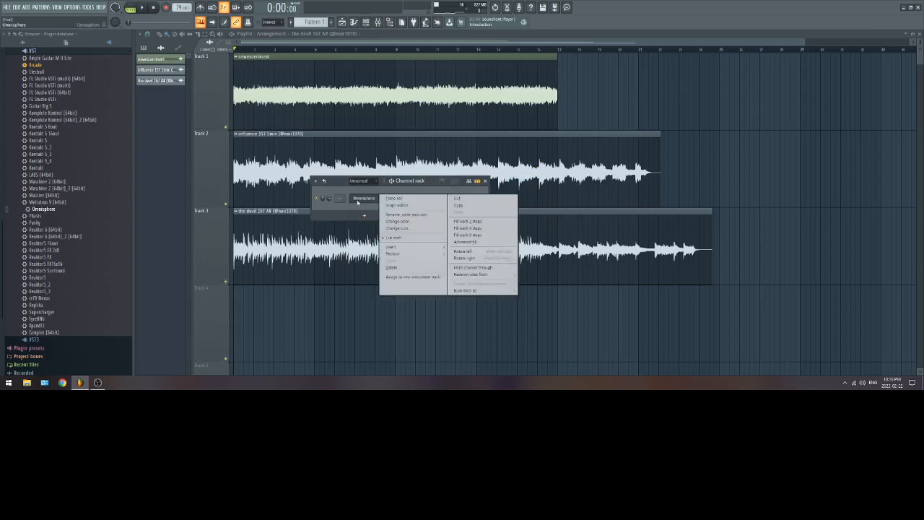
{"action": "left_click", "coordinate": [359, 194]}
{"action": "right_click", "coordinate": [360, 201]}
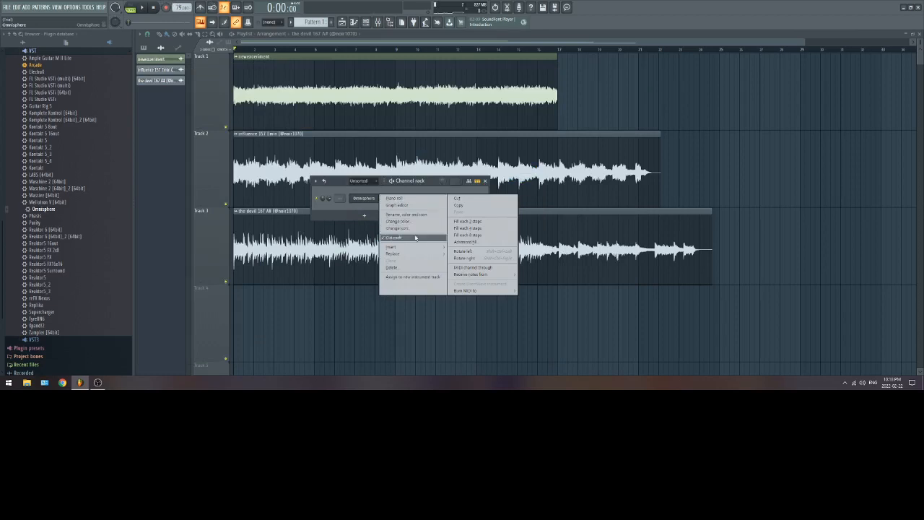
{"action": "left_click", "coordinate": [363, 197]}
{"action": "right_click", "coordinate": [362, 197]}
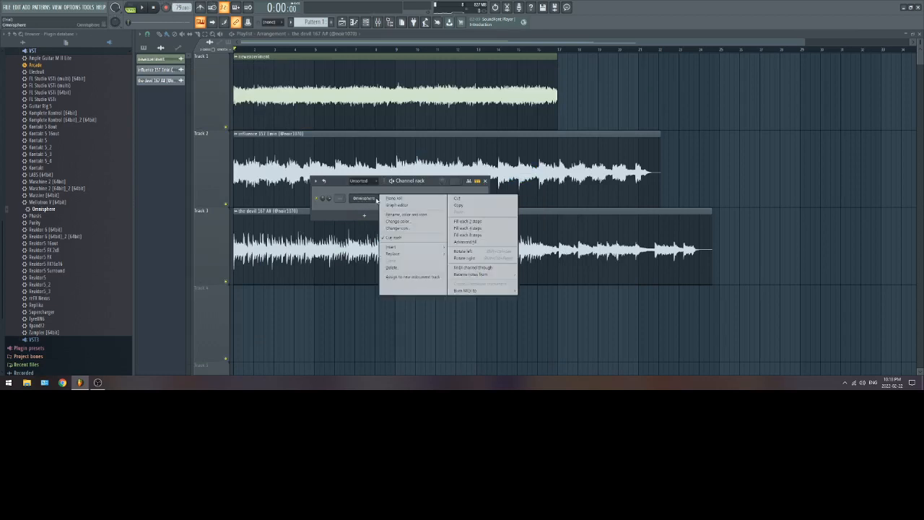
{"action": "left_click", "coordinate": [394, 198]}
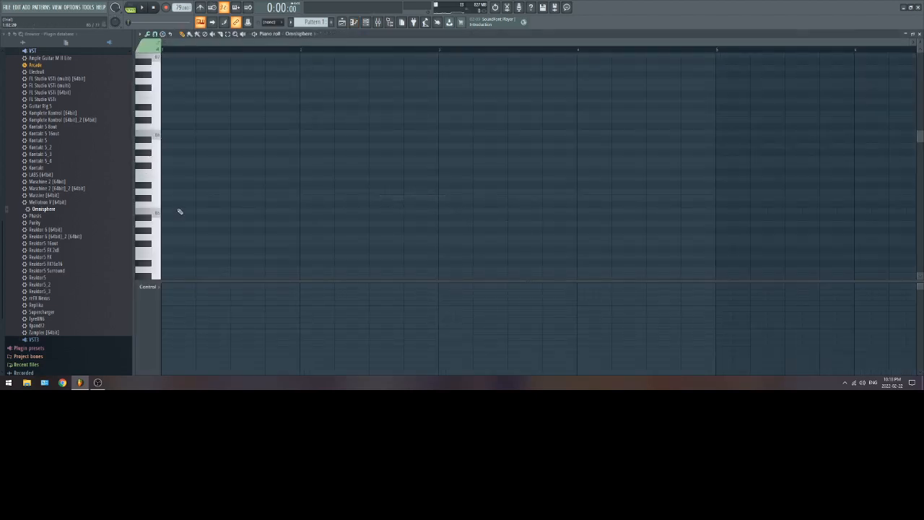
{"action": "left_click", "coordinate": [180, 211]}
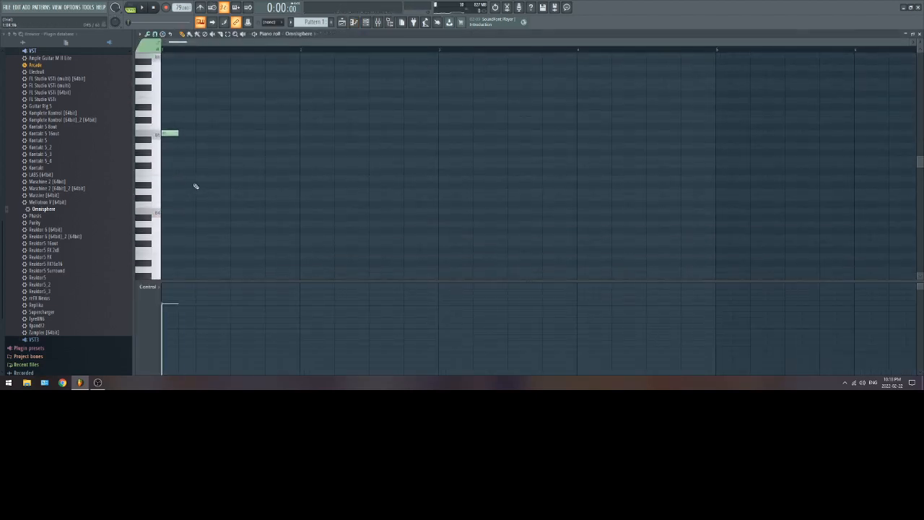
{"action": "left_click", "coordinate": [920, 34]}
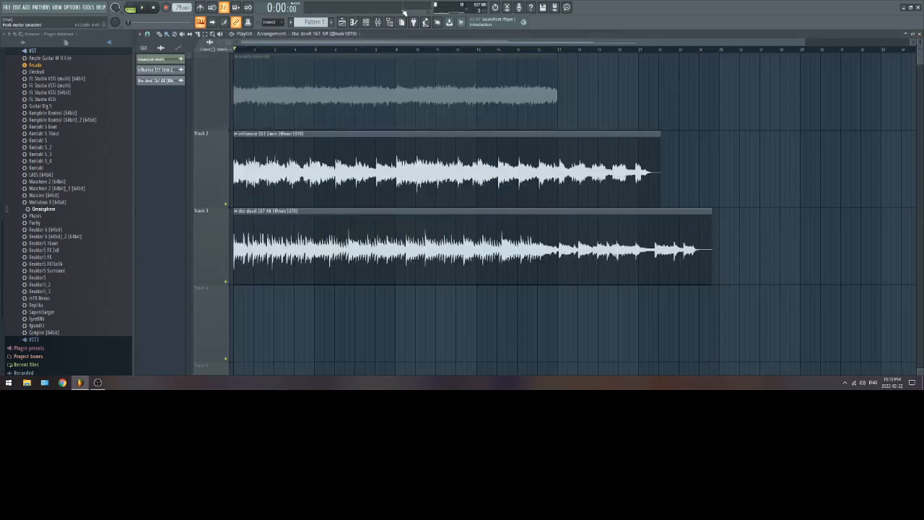
- Reopen Omnisphere's piano roll, start pattern playback, and lengthen the B4 note to one full bar
{"action": "left_click", "coordinate": [377, 22]}
{"action": "left_click", "coordinate": [365, 23]}
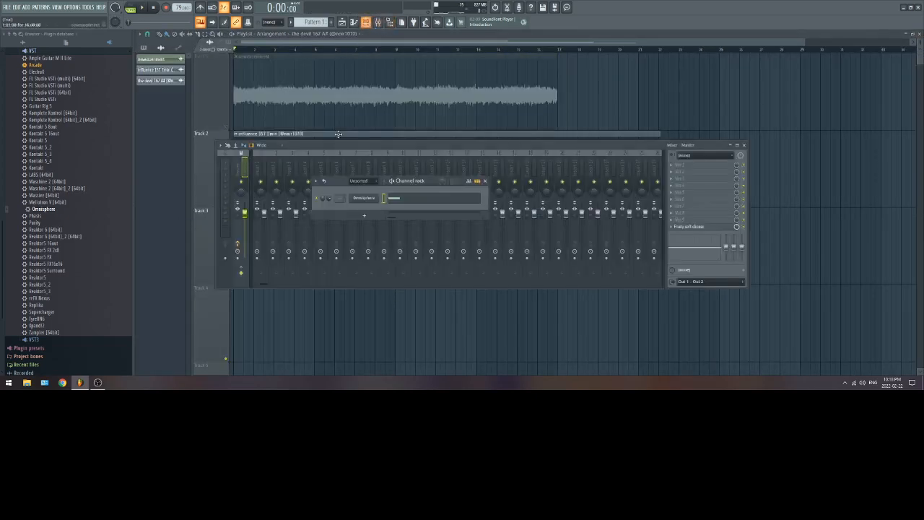
{"action": "right_click", "coordinate": [367, 203]}
{"action": "left_click", "coordinate": [393, 200]}
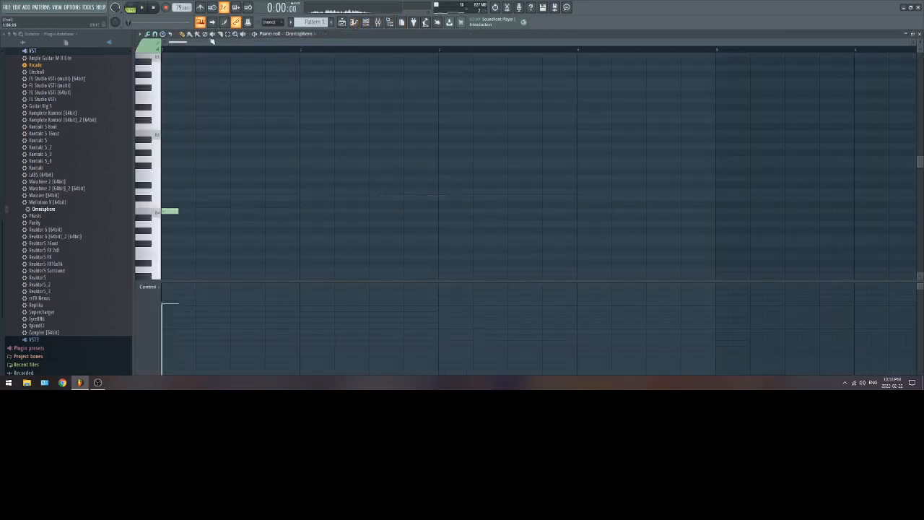
{"action": "left_click", "coordinate": [140, 8]}
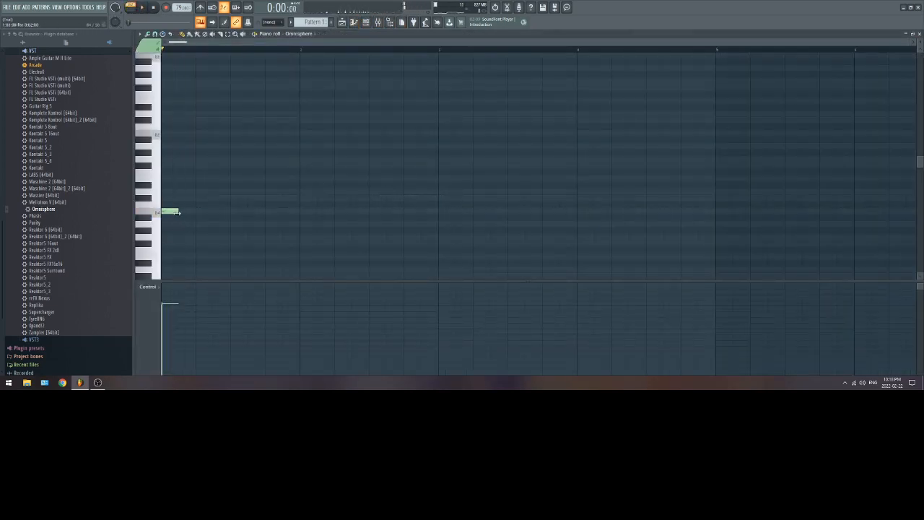
{"action": "left_click_drag", "start_coordinate": [177, 211], "coordinate": [302, 214]}
- Stack one-bar D5, F#5, A5 and C#6 notes above the B4 note, and stop playback
{"action": "left_click_drag", "start_coordinate": [189, 191], "coordinate": [172, 189]}
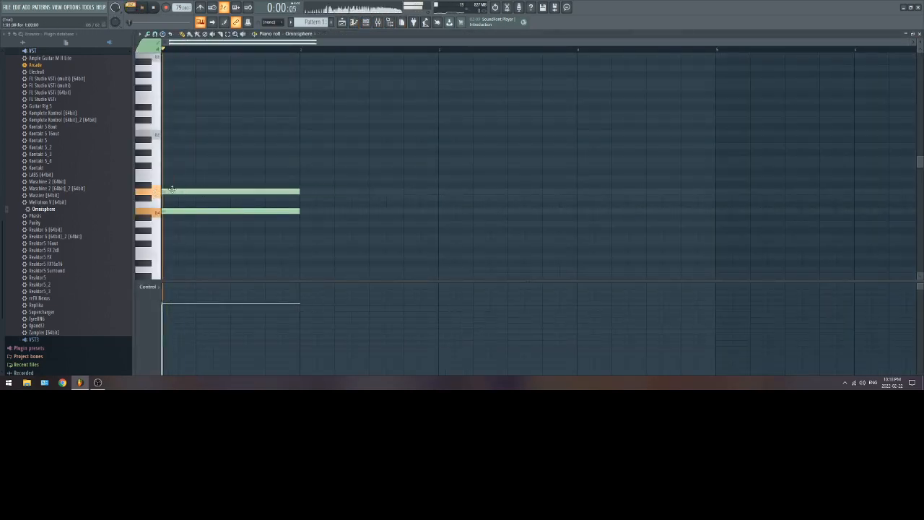
{"action": "left_click", "coordinate": [168, 166]}
{"action": "left_click", "coordinate": [166, 146]}
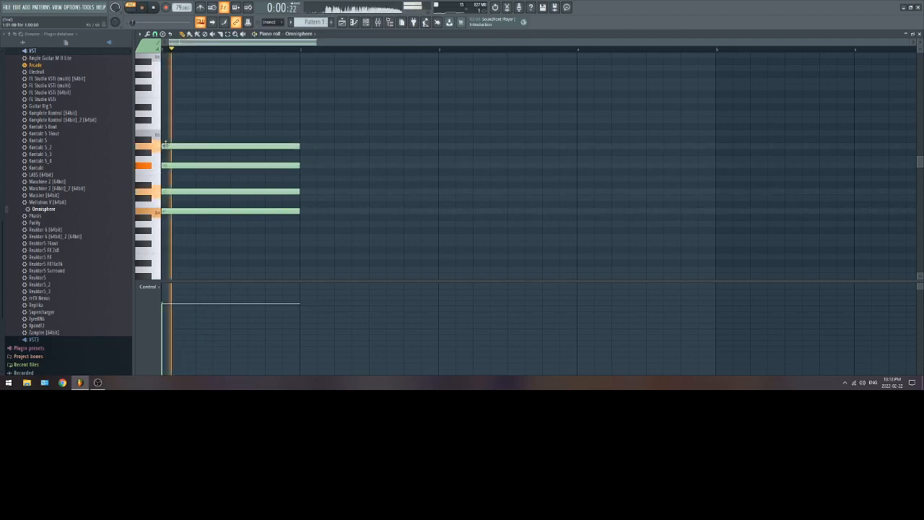
{"action": "left_click_drag", "start_coordinate": [180, 120], "coordinate": [163, 113]}
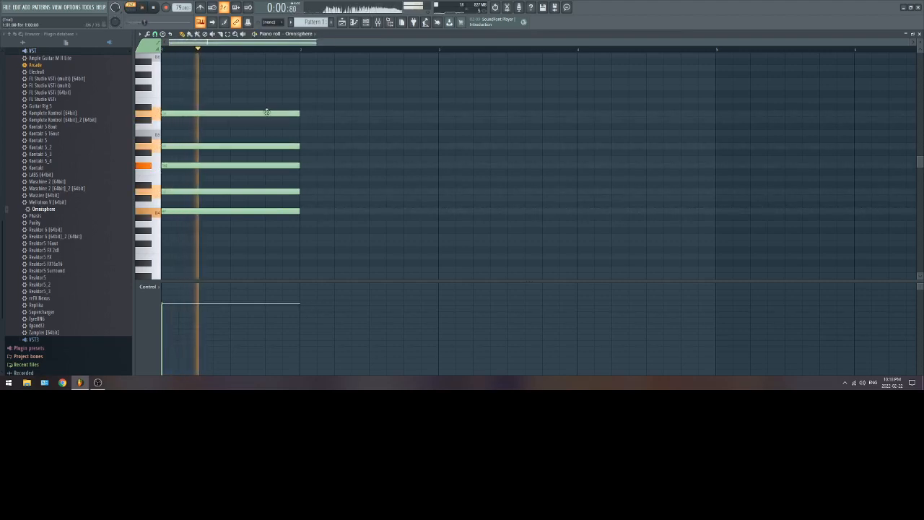
{"action": "left_click_drag", "start_coordinate": [263, 113], "coordinate": [264, 120]}
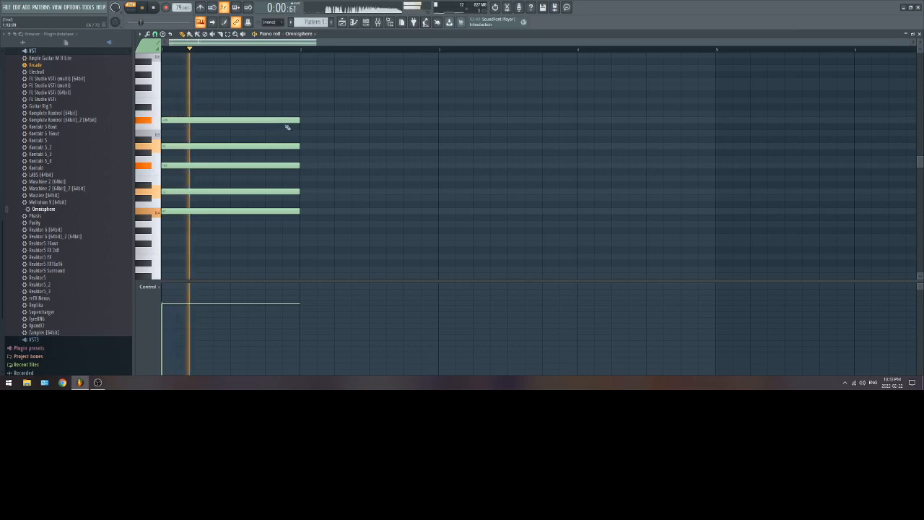
{"action": "key", "text": "space"}
- Add an F#6 note on the fourth beat of bar 1 and shorten the first chord to three beats
{"action": "left_click", "coordinate": [303, 88]}
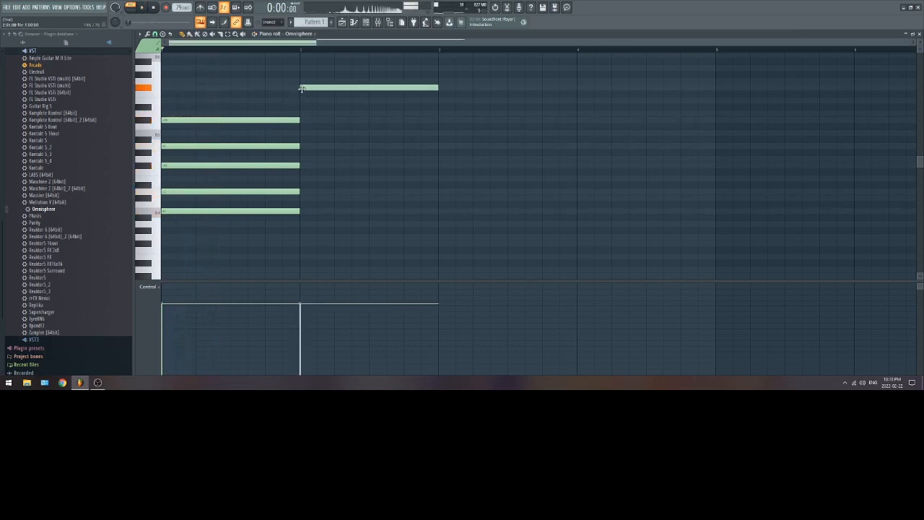
{"action": "right_click", "coordinate": [312, 88]}
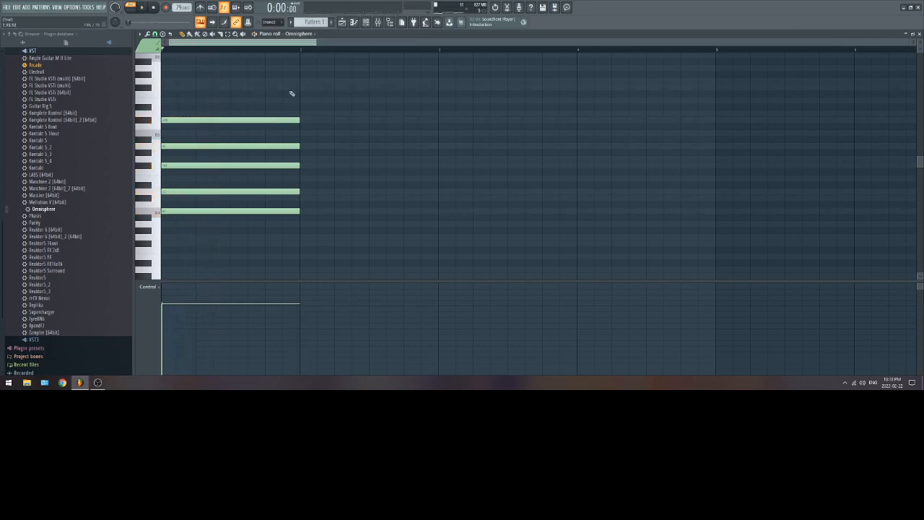
{"action": "left_click", "coordinate": [267, 88]}
{"action": "left_click_drag", "start_coordinate": [407, 89], "coordinate": [267, 250]}
{"action": "left_click_drag", "start_coordinate": [298, 210], "coordinate": [267, 221]}
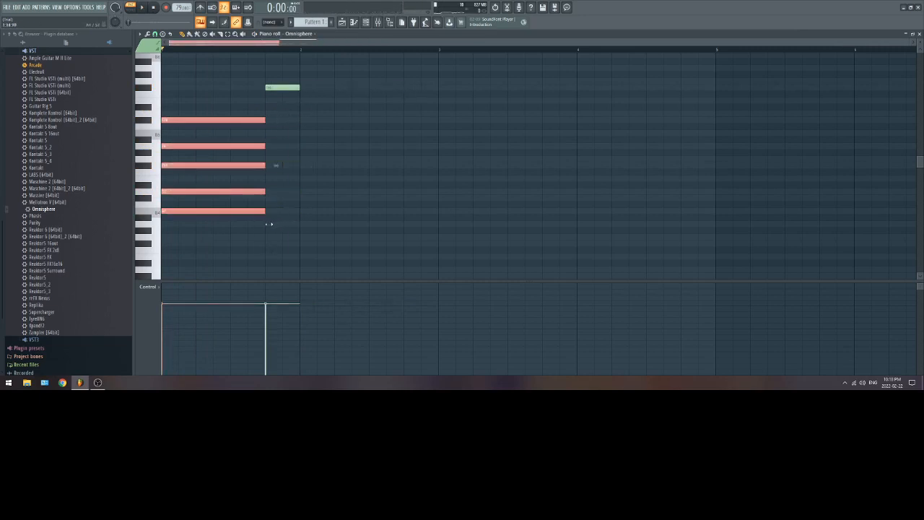
- Fill in the fourth-beat chord beneath F#6 with B4, G5, B5 and D6 notes, auditioning it in playback
{"action": "left_click", "coordinate": [285, 124]}
{"action": "mouse_move", "coordinate": [278, 121]}
{"action": "left_mouse_down"}
{"action": "mouse_move", "coordinate": [260, 146]}
{"action": "mouse_move", "coordinate": [312, 146]}
{"action": "mouse_move", "coordinate": [314, 212]}
{"action": "left_mouse_up"}
{"action": "key", "text": "space"}
{"action": "left_click_drag", "start_coordinate": [369, 213], "coordinate": [301, 206]}
{"action": "left_click_drag", "start_coordinate": [273, 165], "coordinate": [271, 159]}
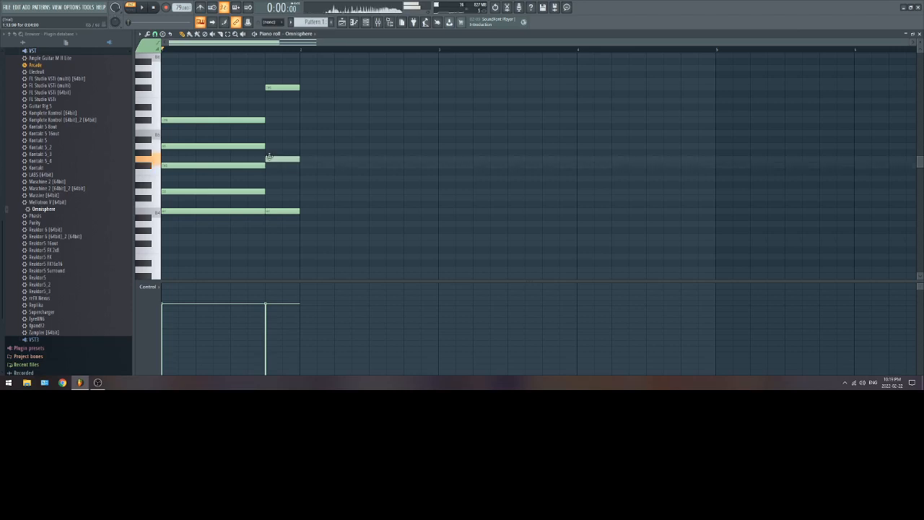
{"action": "left_click", "coordinate": [276, 133]}
{"action": "left_click", "coordinate": [272, 114]}
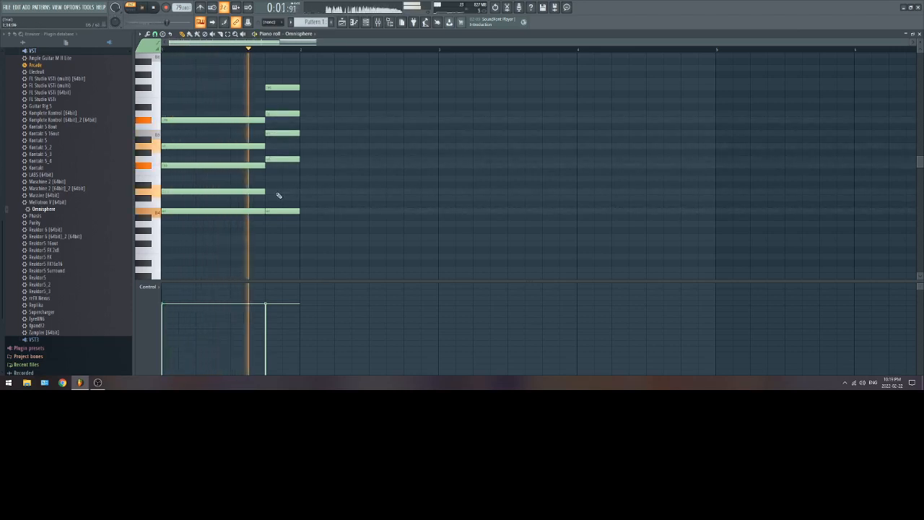
{"action": "key", "text": "space"}
- Move the second chord to bar 2, stretch both chords to a full bar each, and play them back
{"action": "left_click_drag", "start_coordinate": [311, 78], "coordinate": [277, 244]}
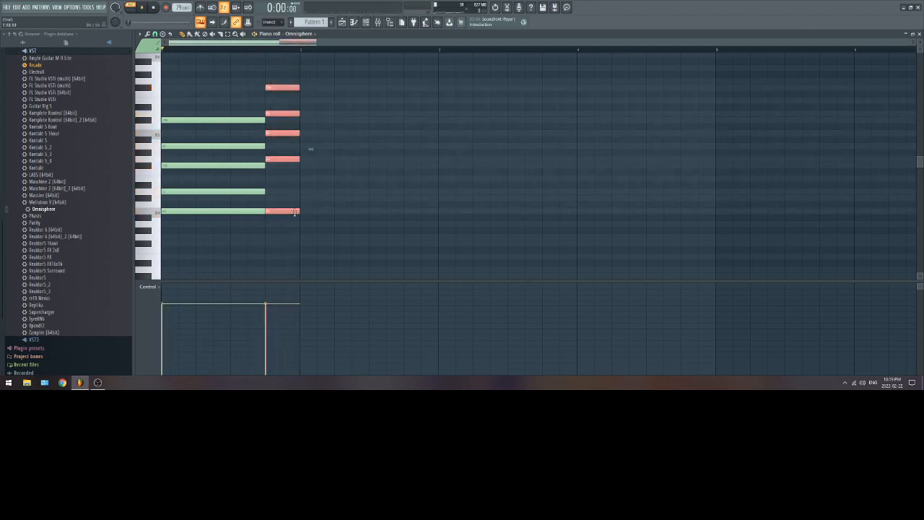
{"action": "left_click_drag", "start_coordinate": [287, 210], "coordinate": [432, 226]}
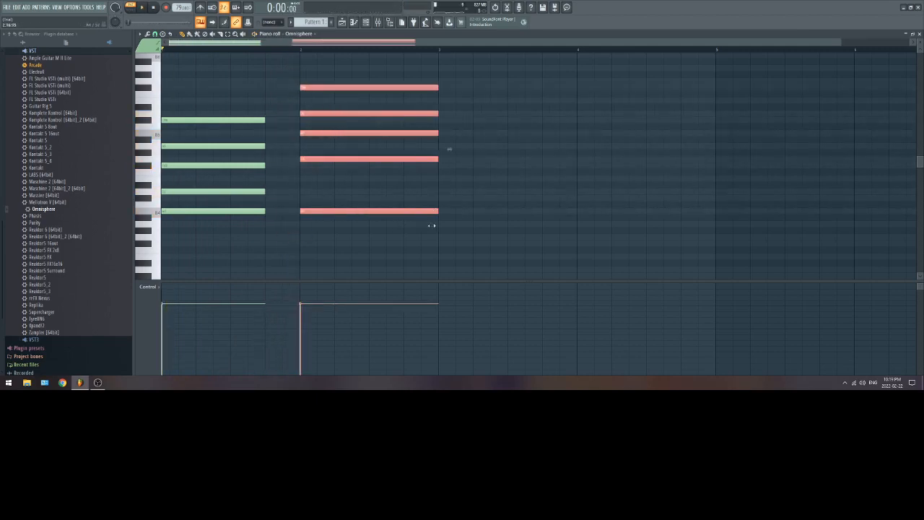
{"action": "left_click_drag", "start_coordinate": [229, 96], "coordinate": [299, 217]}
{"action": "left_click", "coordinate": [381, 181]}
{"action": "key", "text": "space"}
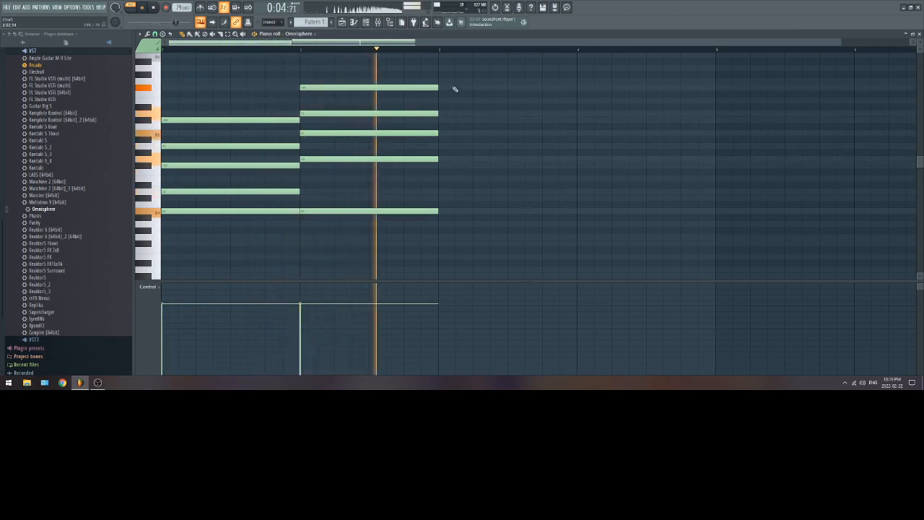
{"action": "key", "text": "space"}
- Place an A6 note at bar 3 and stretch it to two bars long
{"action": "left_click", "coordinate": [441, 68]}
{"action": "key", "text": "space"}
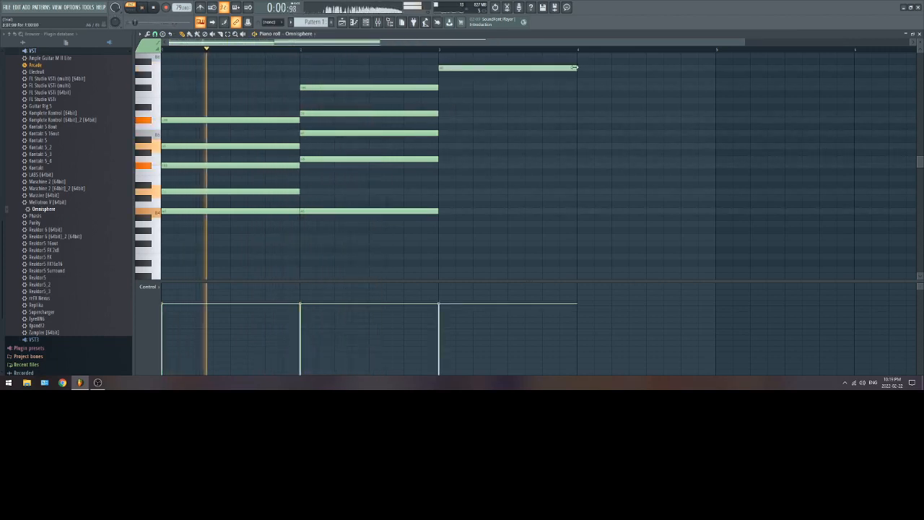
{"action": "left_click_drag", "start_coordinate": [565, 67], "coordinate": [715, 73]}
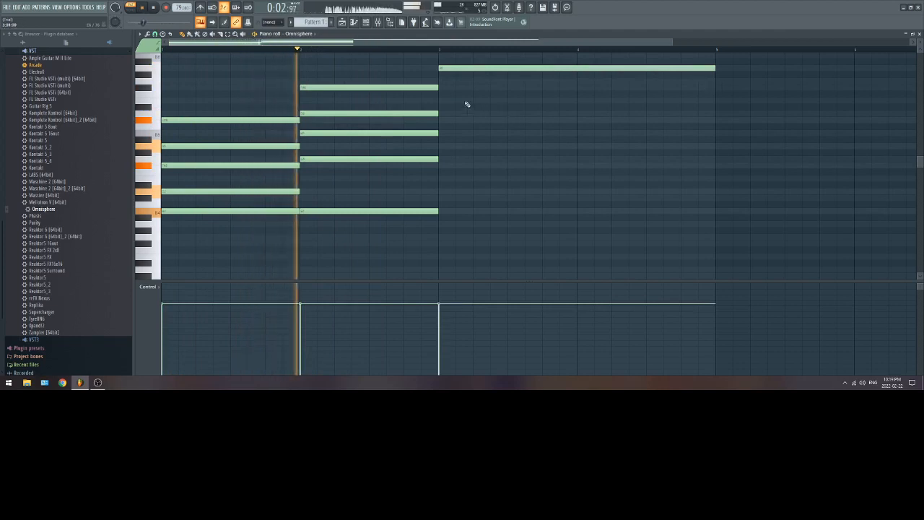
- Complete the two-bar third chord below A6 with E6, C#6, A5, E5 and B4 notes, and stop playback
{"action": "left_click", "coordinate": [440, 99]}
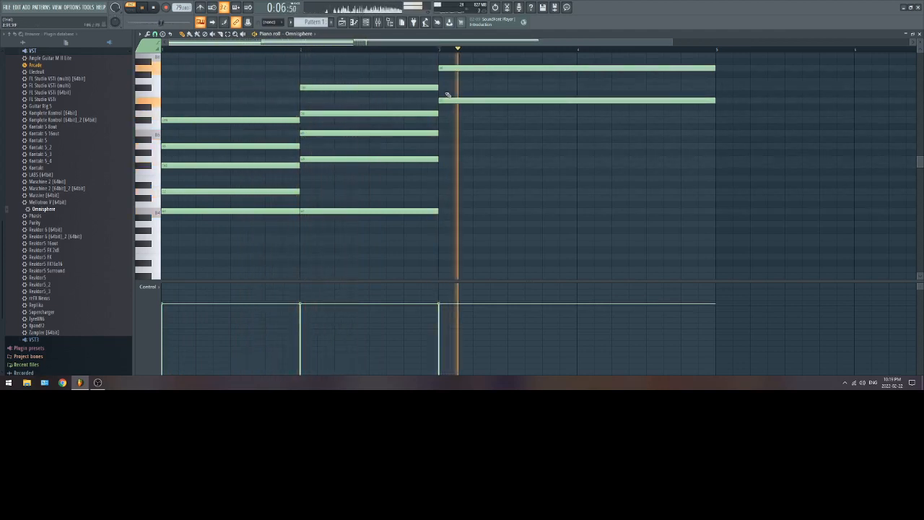
{"action": "left_click", "coordinate": [440, 120]}
{"action": "left_click", "coordinate": [437, 146]}
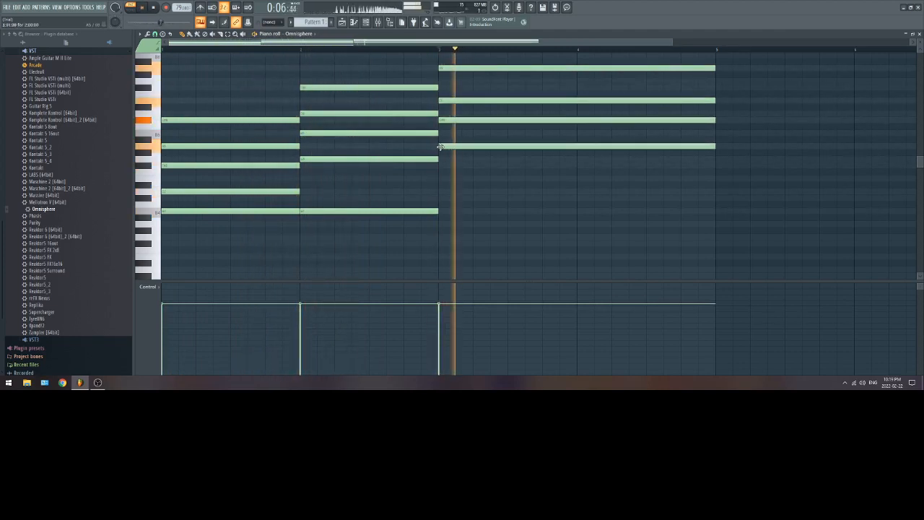
{"action": "left_click_drag", "start_coordinate": [439, 173], "coordinate": [439, 213]}
{"action": "left_click", "coordinate": [439, 178]}
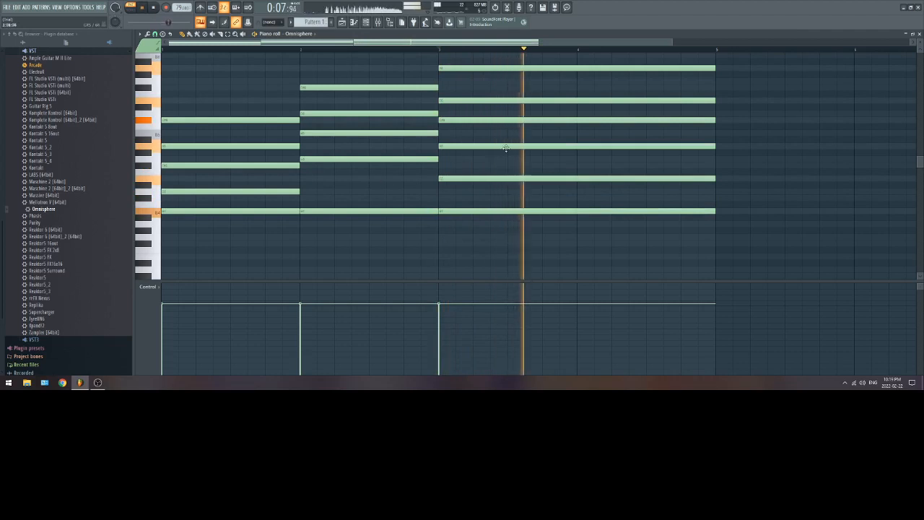
{"action": "key", "text": "space"}
{"action": "scroll", "coordinate": [488, 118], "scroll_direction": "down", "scroll_amount": 2}
{"action": "scroll", "coordinate": [419, 134], "scroll_direction": "up", "scroll_amount": 1}
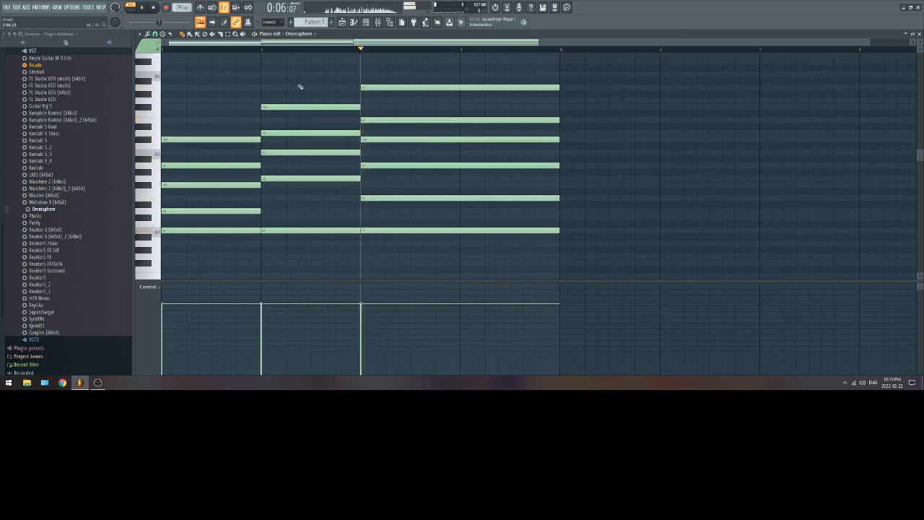
{"action": "left_click", "coordinate": [154, 8]}
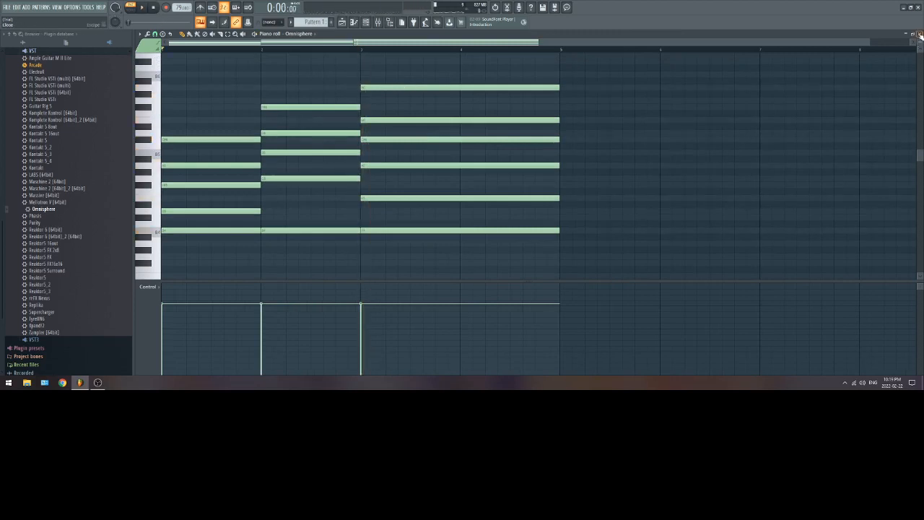
- Close the piano roll and place Pattern 1 at the start of Track 4 in the playlist, selecting the clip
{"action": "left_click", "coordinate": [919, 34]}
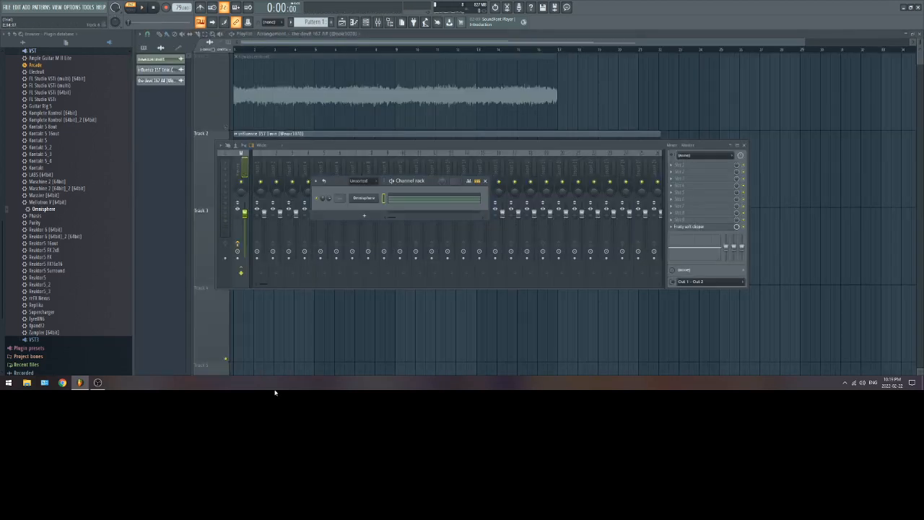
{"action": "key", "text": "F9"}
{"action": "scroll", "coordinate": [252, 248], "scroll_direction": "down", "scroll_amount": 5}
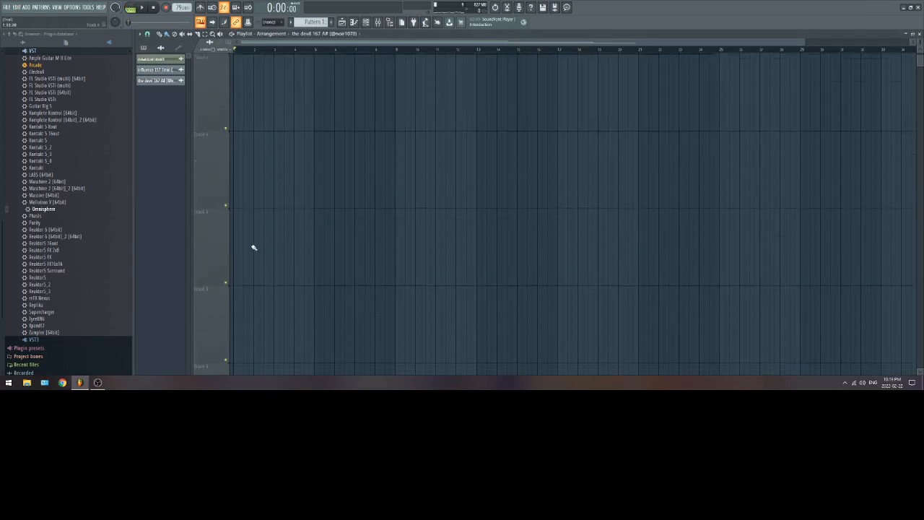
{"action": "scroll", "coordinate": [256, 185], "scroll_direction": "up", "scroll_amount": 4}
{"action": "scroll", "coordinate": [255, 185], "scroll_direction": "down", "scroll_amount": 1}
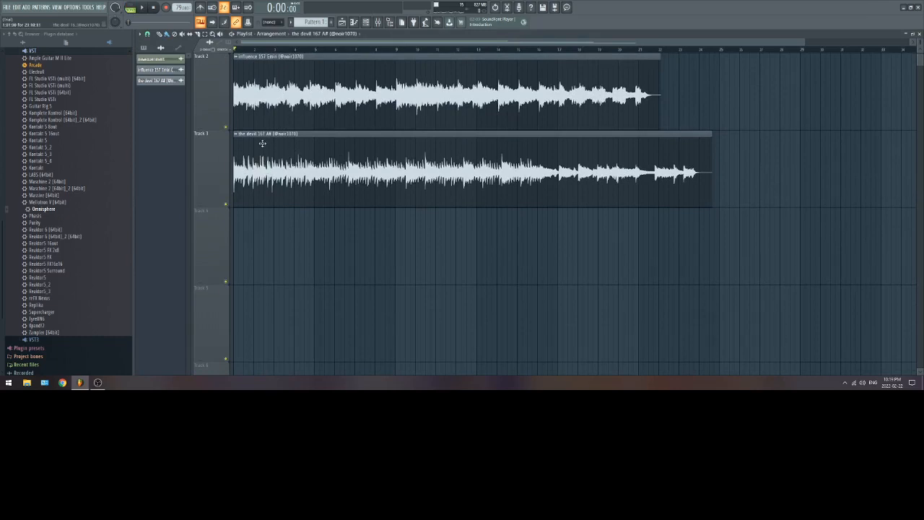
{"action": "left_click", "coordinate": [251, 230]}
{"action": "right_click", "coordinate": [311, 240]}
{"action": "left_click", "coordinate": [307, 35]}
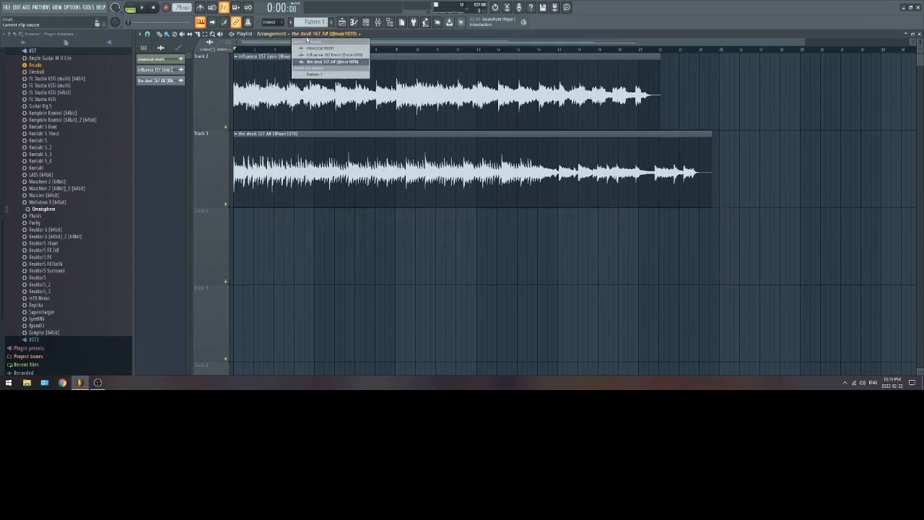
{"action": "left_click", "coordinate": [314, 74]}
{"action": "left_click_drag", "start_coordinate": [277, 230], "coordinate": [183, 245]}
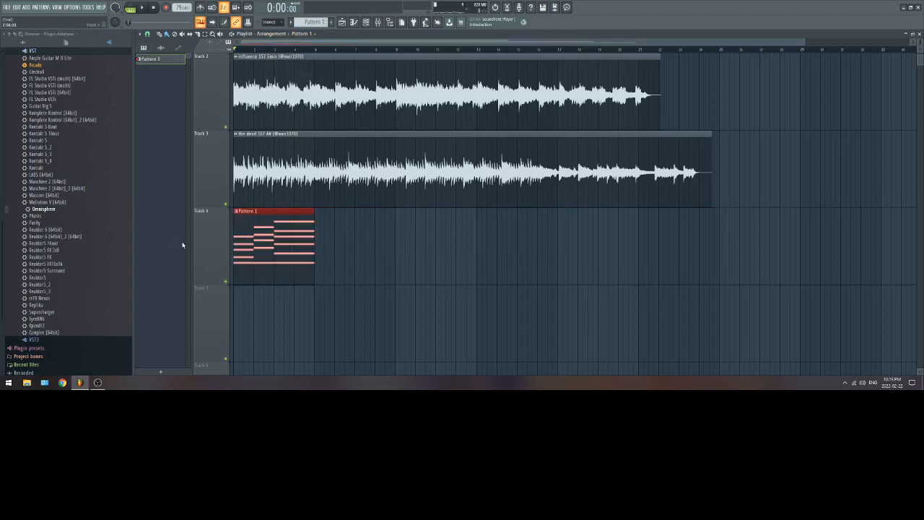
- Duplicate the Pattern 1 clip directly after itself on Track 4 and place another copy at bar 14
{"action": "key", "text": "ctrl+b"}
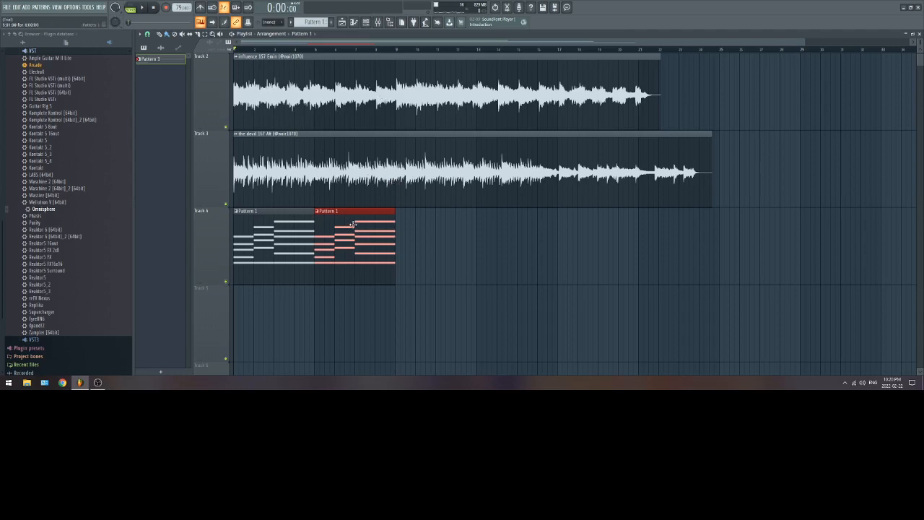
{"action": "left_click", "coordinate": [498, 259]}
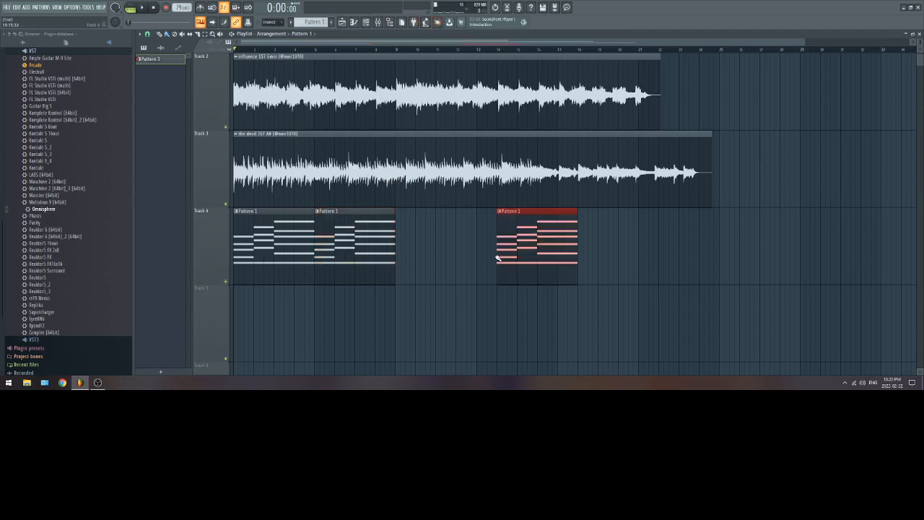
- Delete the Pattern 1 clip at bar 14 on Track 4 and open the mixer
{"action": "right_click", "coordinate": [534, 244]}
{"action": "left_click", "coordinate": [376, 22]}
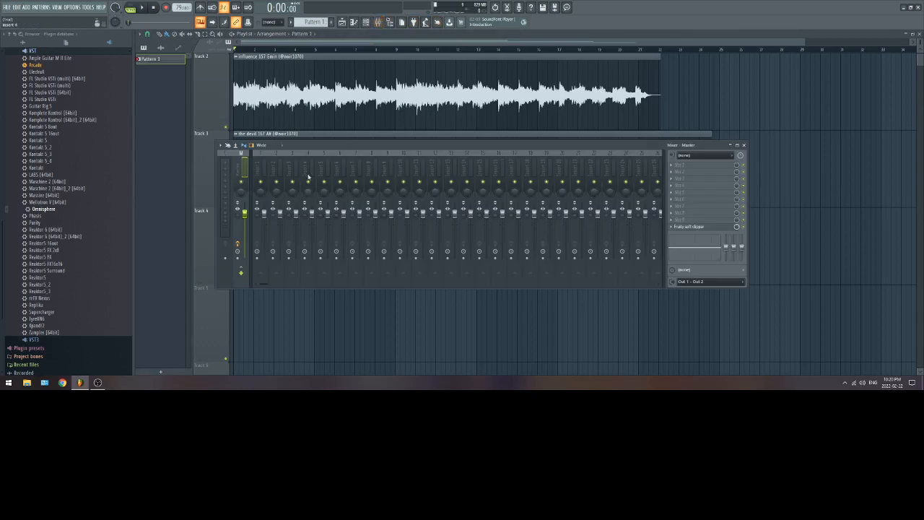
- Select the two loop channels and Omnisphere, and route them to consecutive mixer tracks starting from Insert 5
{"action": "left_click", "coordinate": [365, 23]}
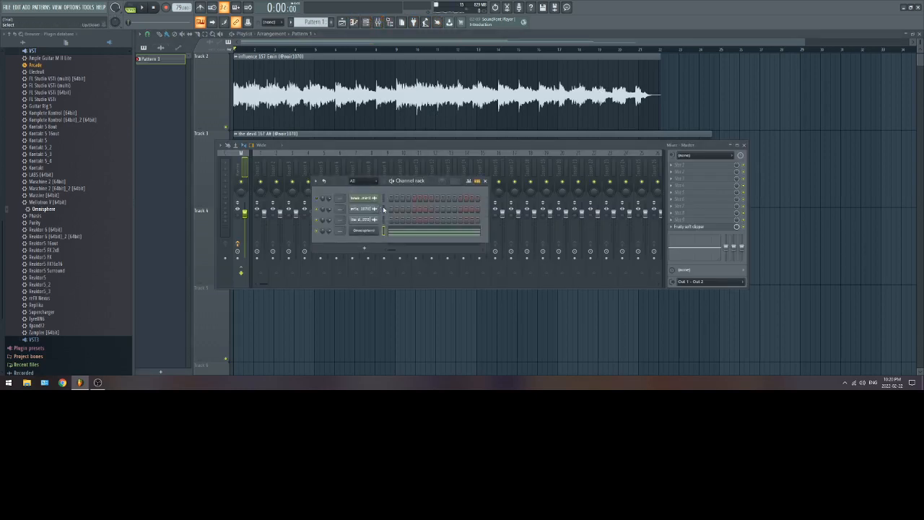
{"action": "double_click", "coordinate": [383, 207]}
{"action": "left_click", "coordinate": [350, 146]}
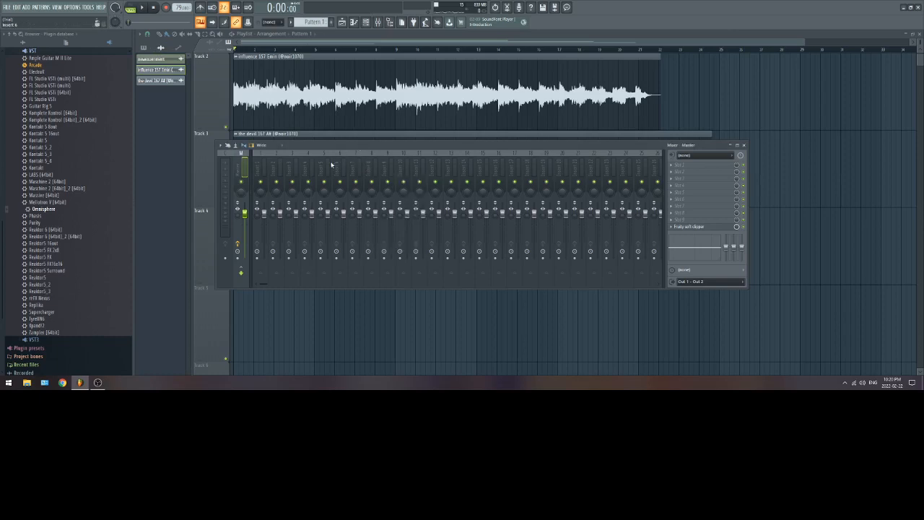
{"action": "right_click", "coordinate": [325, 166]}
{"action": "mouse_move", "coordinate": [357, 232]}
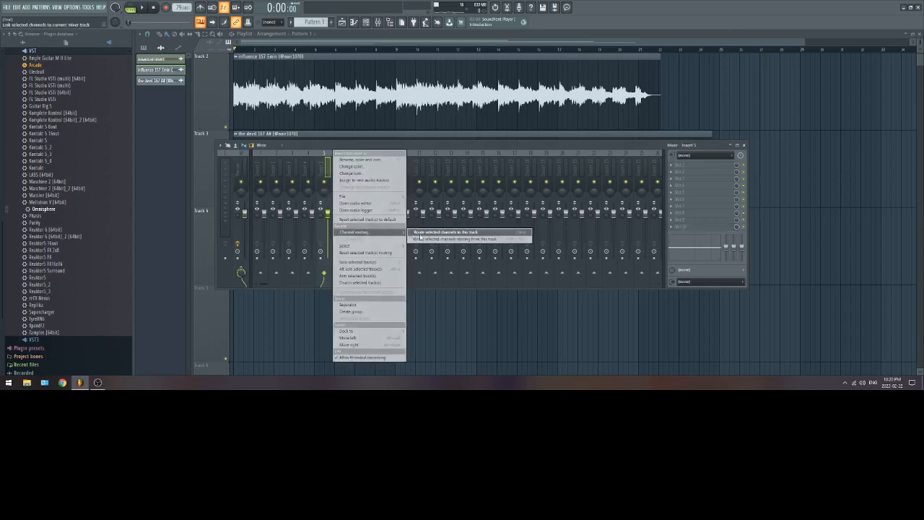
{"action": "left_click", "coordinate": [421, 239]}
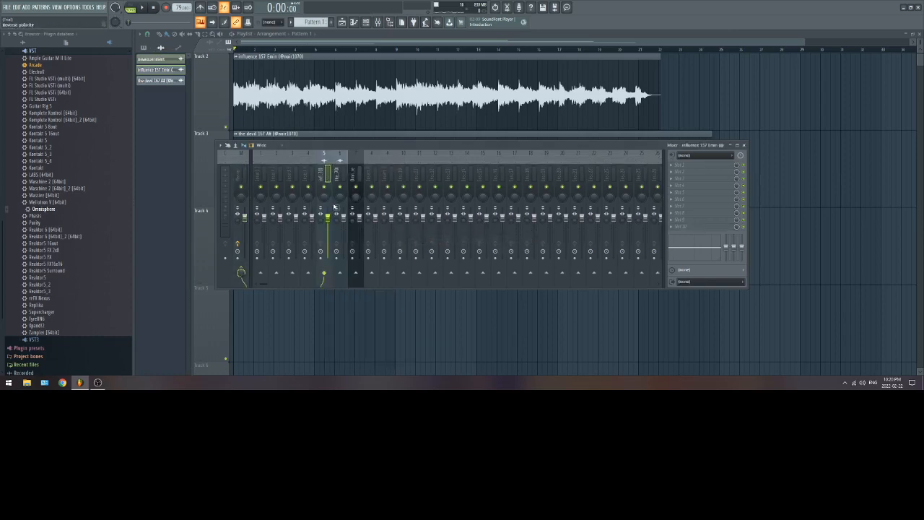
- Load Vocodex into the first effect slot of Insert 8
{"action": "left_click", "coordinate": [374, 177]}
{"action": "right_click", "coordinate": [373, 177]}
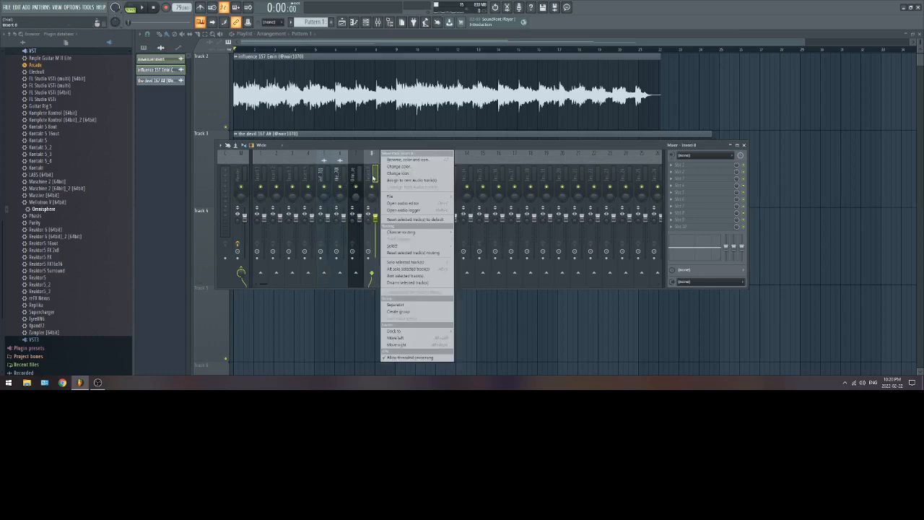
{"action": "left_click", "coordinate": [373, 178]}
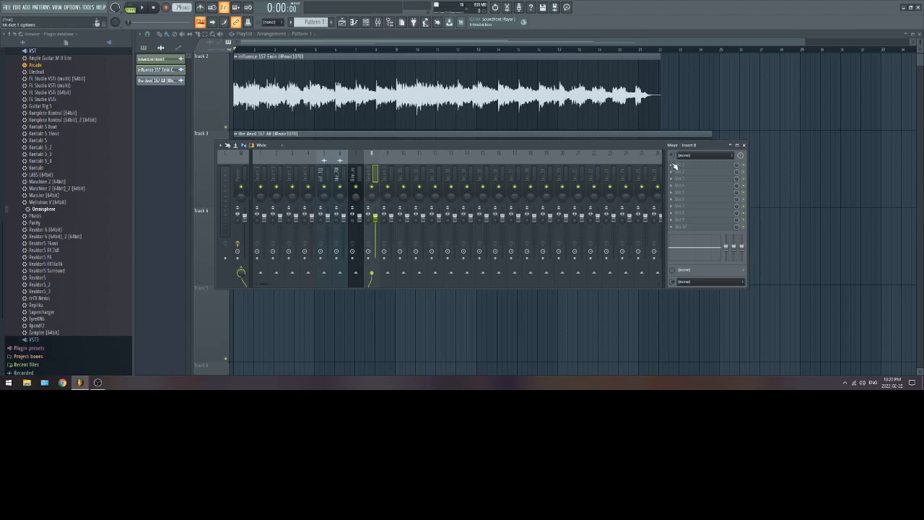
{"action": "key", "text": "F8"}
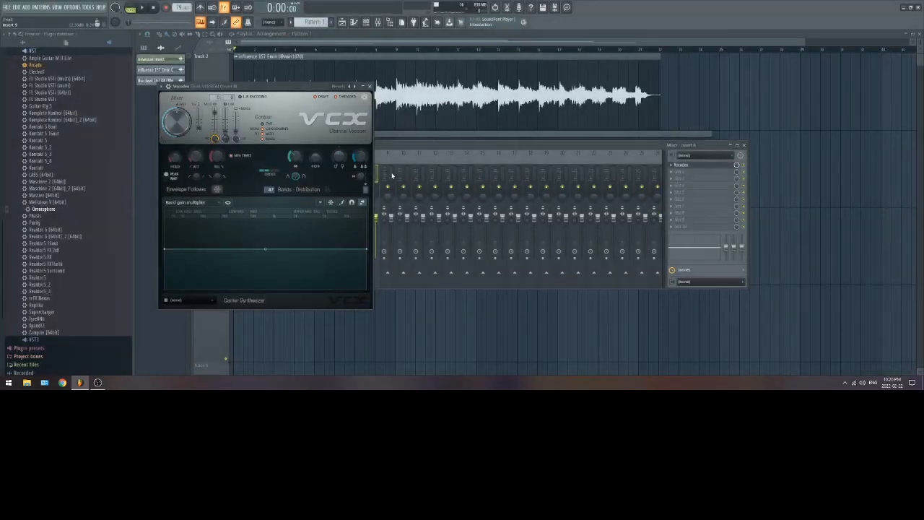
- Load Vocodex into the first effect slot of Insert 9 and close both Vocodex windows
{"action": "left_click", "coordinate": [391, 175]}
{"action": "left_click", "coordinate": [674, 166]}
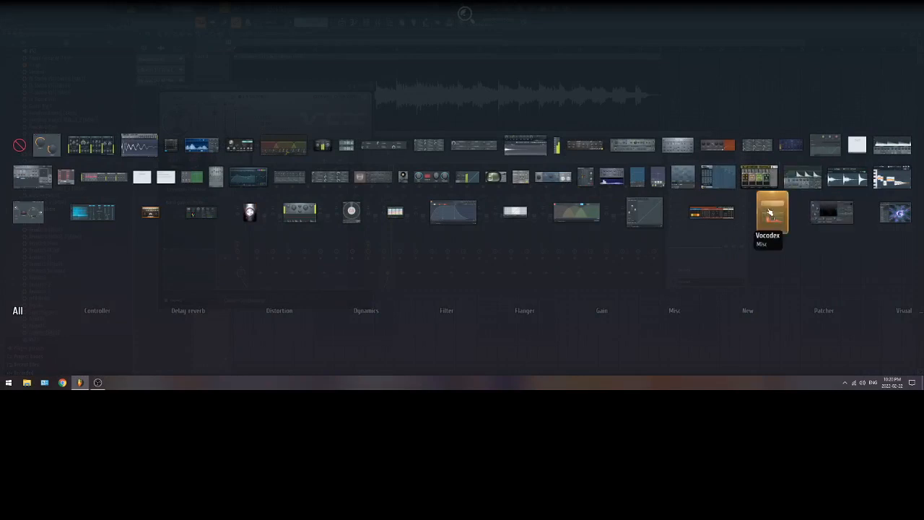
{"action": "left_click", "coordinate": [769, 213]}
{"action": "left_click", "coordinate": [389, 105]}
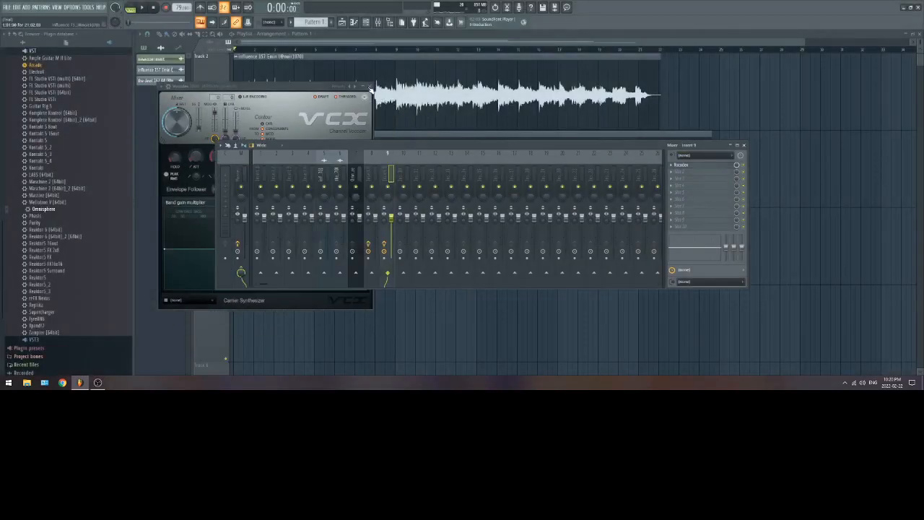
{"action": "left_click", "coordinate": [370, 85]}
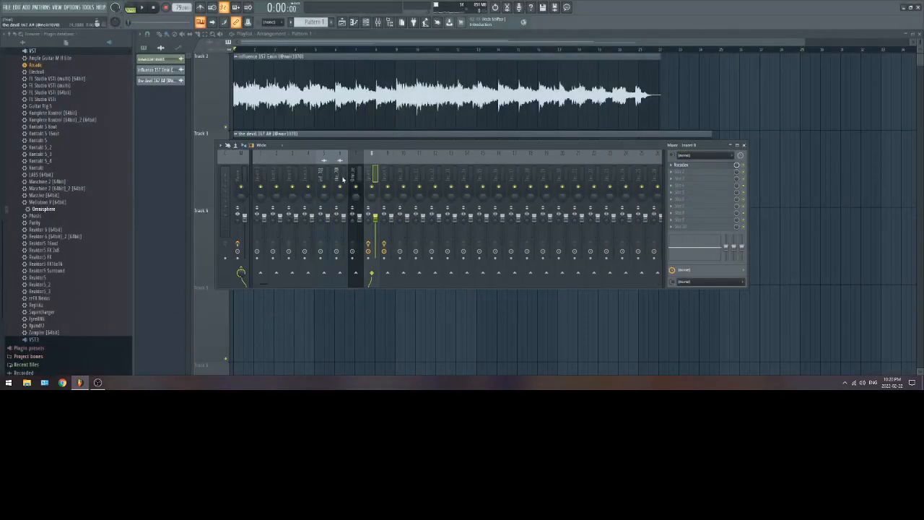
{"action": "left_click", "coordinate": [353, 178]}
{"action": "left_click", "coordinate": [375, 171]}
{"action": "left_click", "coordinate": [323, 176]}
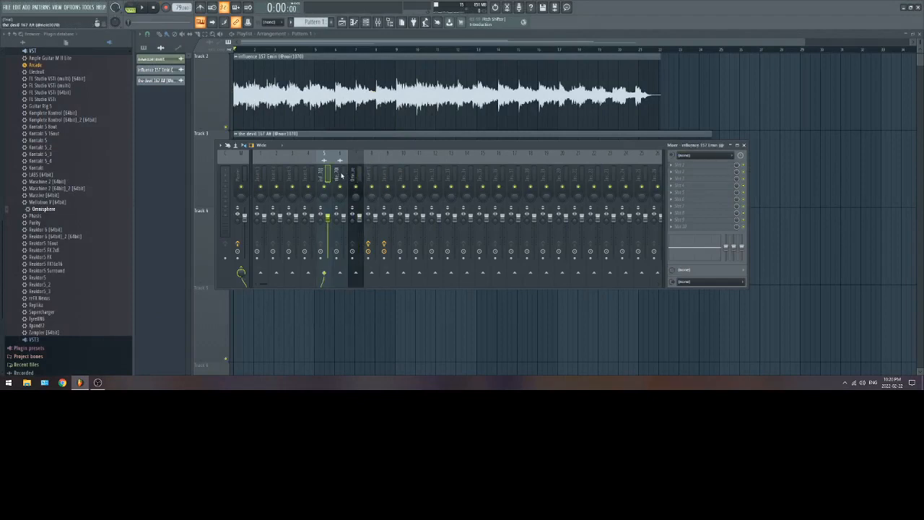
{"action": "left_click", "coordinate": [340, 168]}
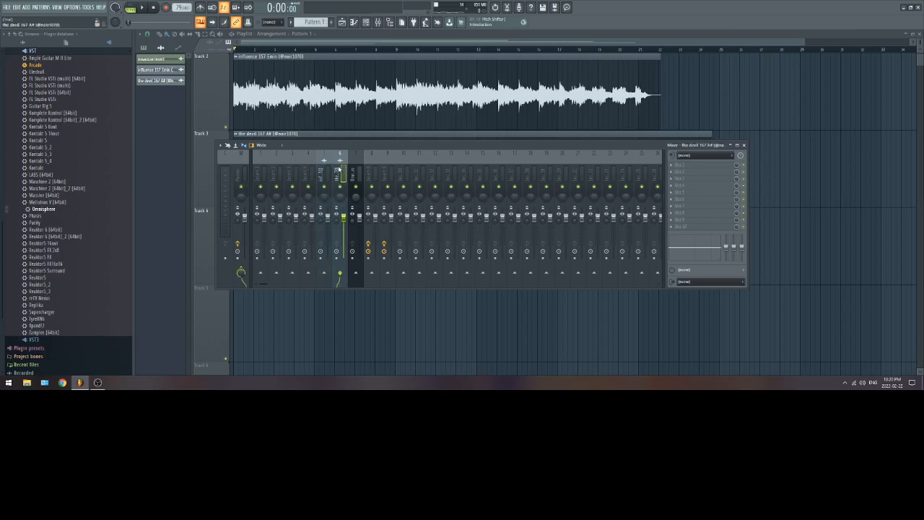
{"action": "left_click", "coordinate": [356, 173]}
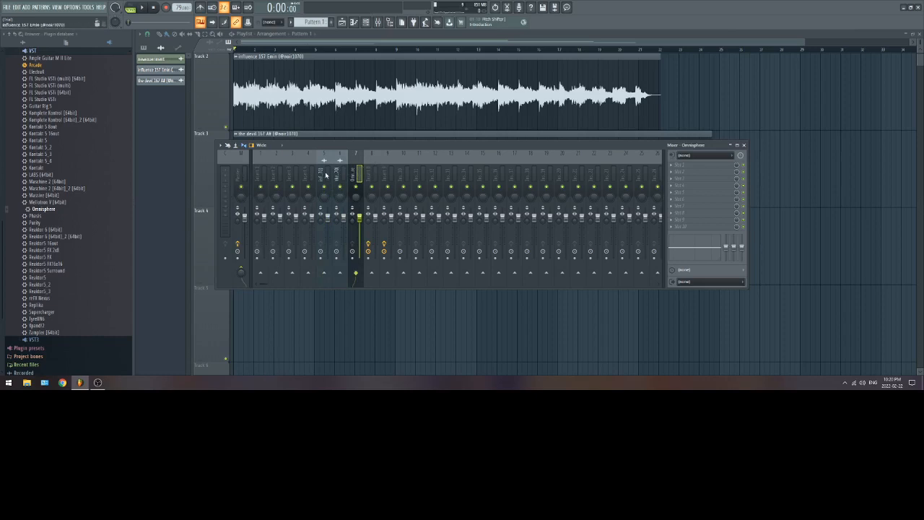
{"action": "left_click", "coordinate": [326, 174]}
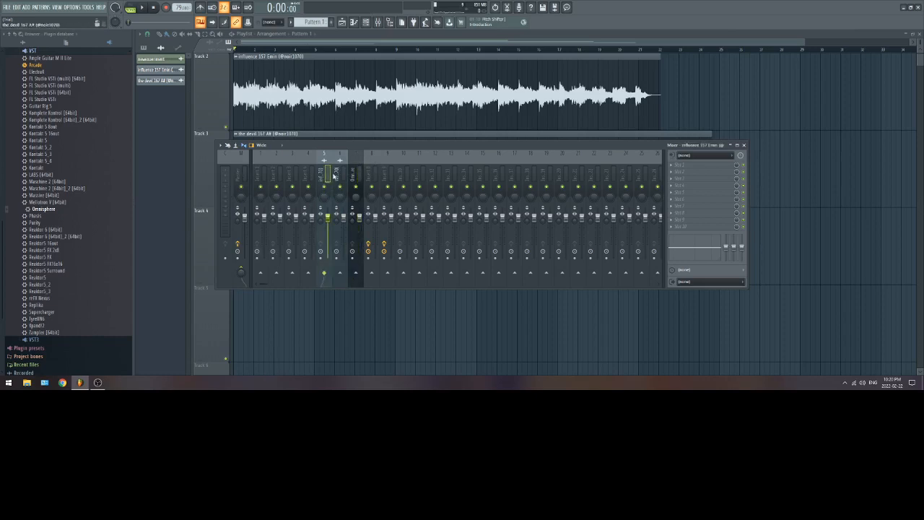
- Sidechain the Omnisphere mixer track to both Insert 8 and Insert 9
{"action": "left_click", "coordinate": [355, 175]}
{"action": "right_click", "coordinate": [371, 273]}
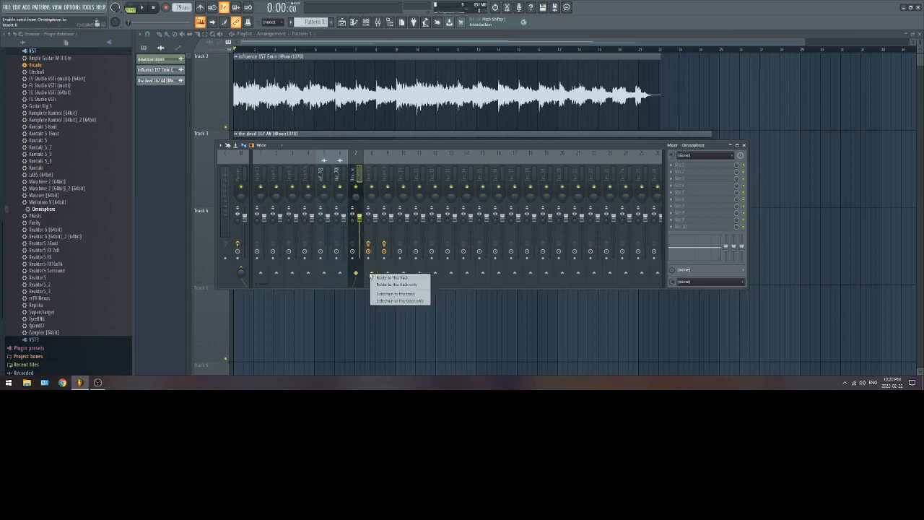
{"action": "left_click", "coordinate": [393, 294]}
{"action": "right_click", "coordinate": [387, 273]}
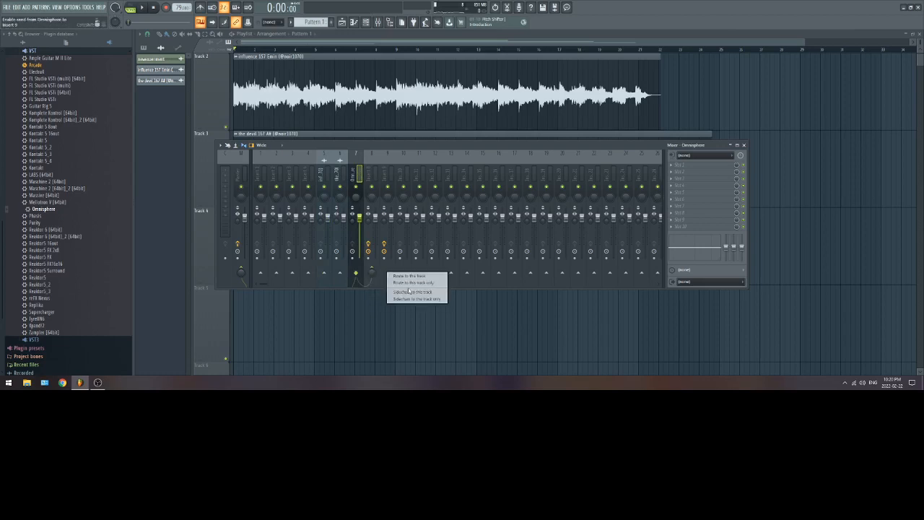
{"action": "left_click", "coordinate": [410, 289]}
- Sidechain the influence loop's mixer track to Insert 8 and the devil loop's track to Insert 9
{"action": "left_click", "coordinate": [328, 175]}
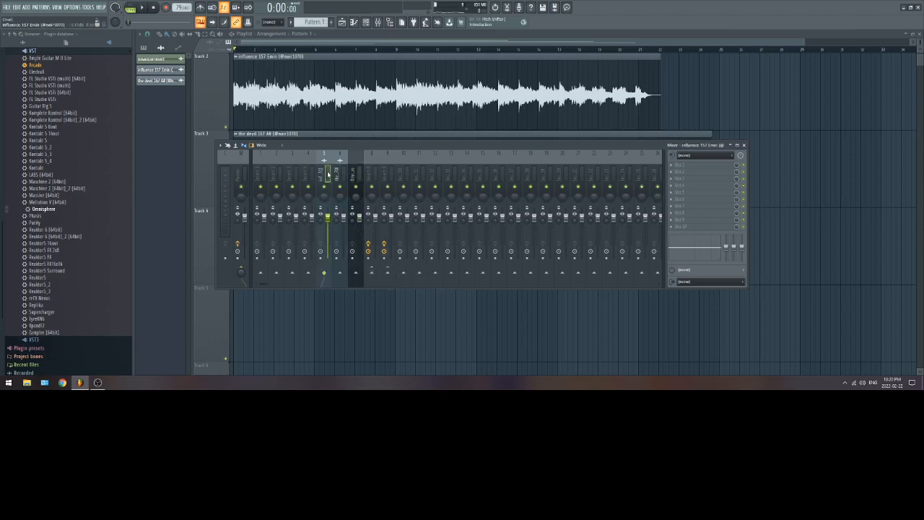
{"action": "right_click", "coordinate": [372, 274]}
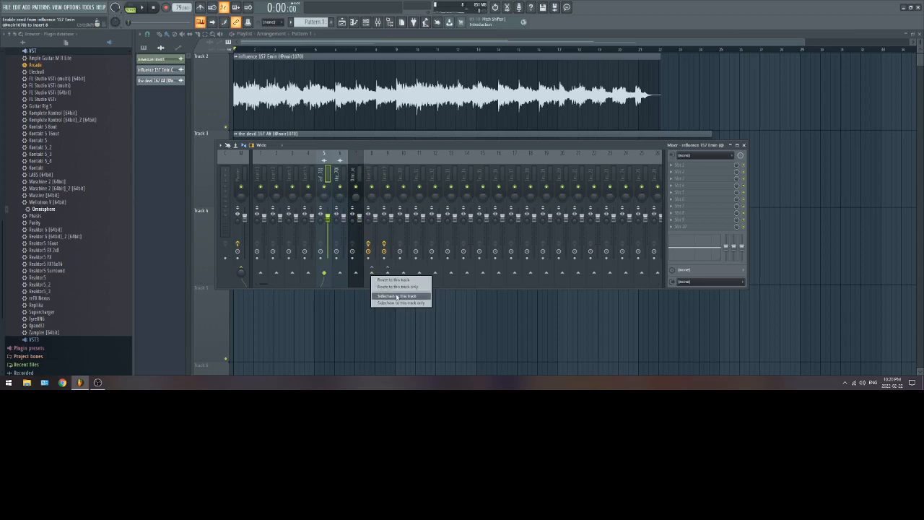
{"action": "left_click", "coordinate": [397, 296]}
{"action": "left_click", "coordinate": [339, 238]}
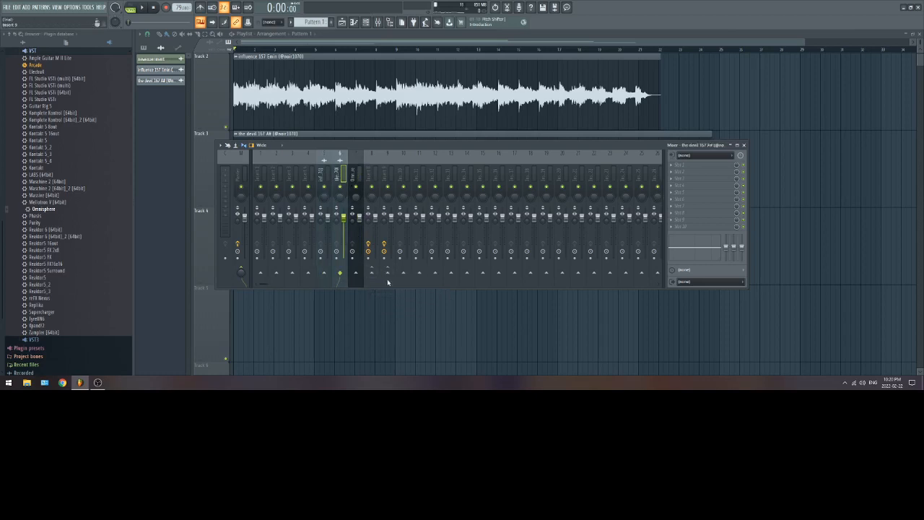
{"action": "right_click", "coordinate": [387, 272]}
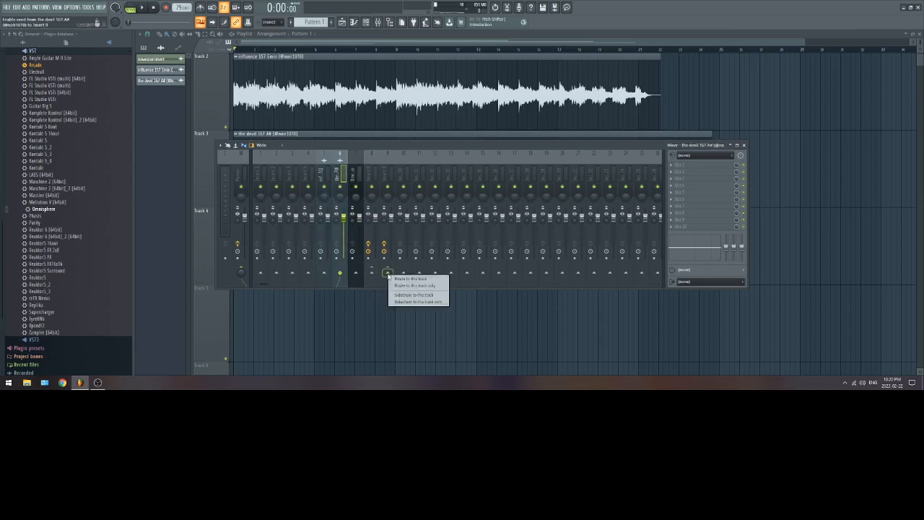
{"action": "left_click", "coordinate": [418, 295]}
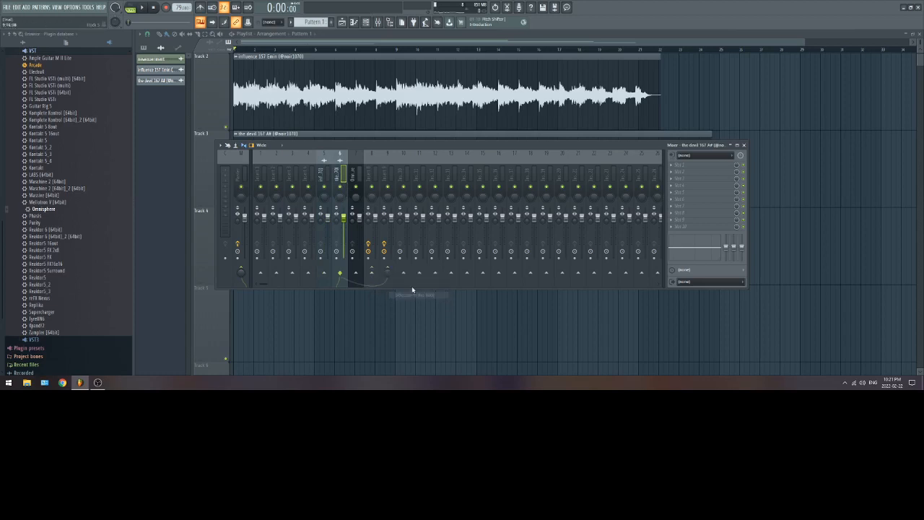
- Examine the sidechain sends of the two loops and Omnisphere, and the Vocodex instances on Inserts 8 and 9
{"action": "left_click", "coordinate": [324, 177]}
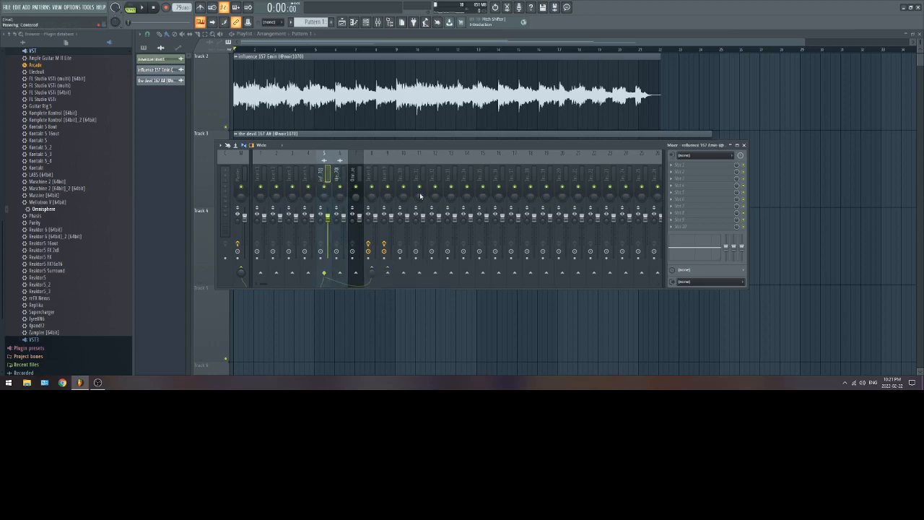
{"action": "left_click", "coordinate": [341, 171]}
{"action": "left_click", "coordinate": [355, 174]}
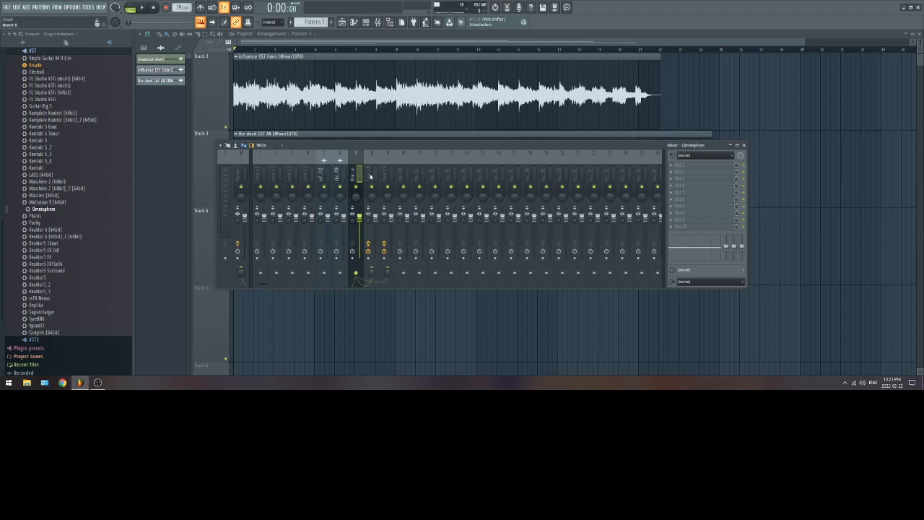
{"action": "left_click", "coordinate": [370, 177]}
{"action": "left_click", "coordinate": [685, 165]}
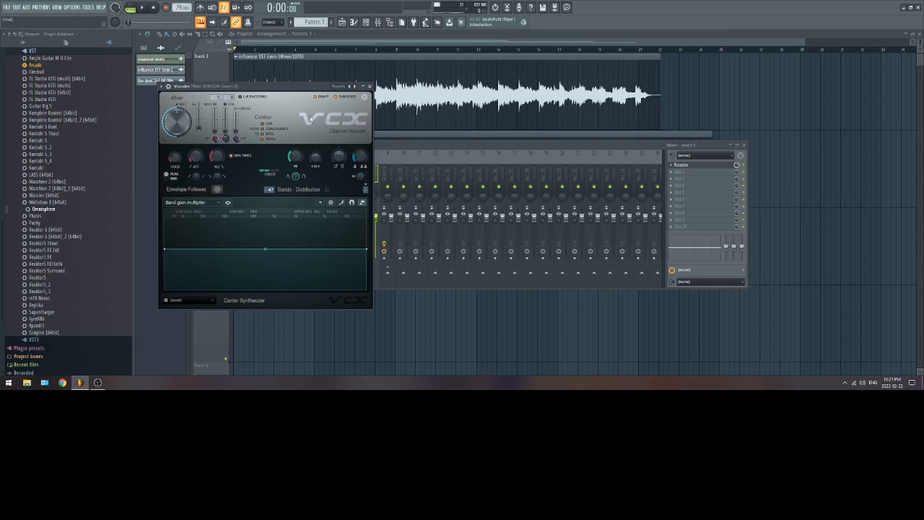
{"action": "left_click", "coordinate": [414, 148]}
{"action": "left_click", "coordinate": [403, 175]}
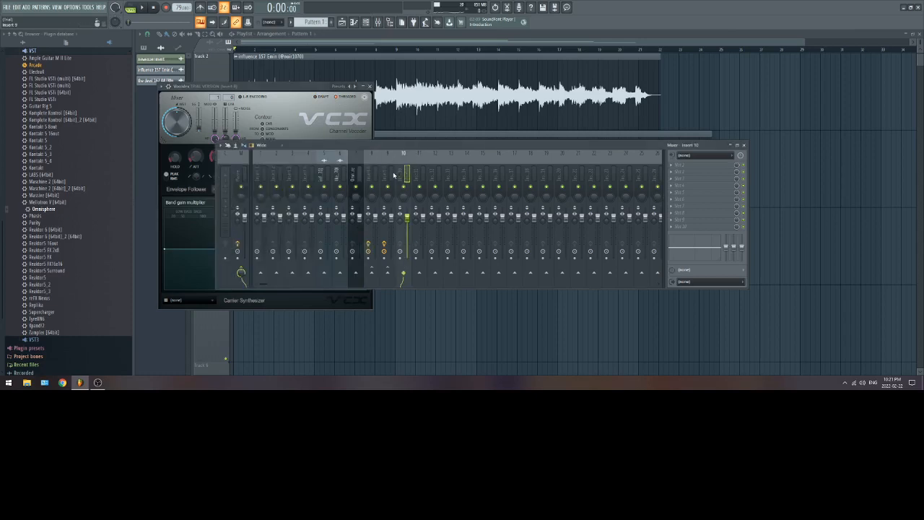
{"action": "left_click", "coordinate": [391, 175]}
{"action": "left_click", "coordinate": [679, 164]}
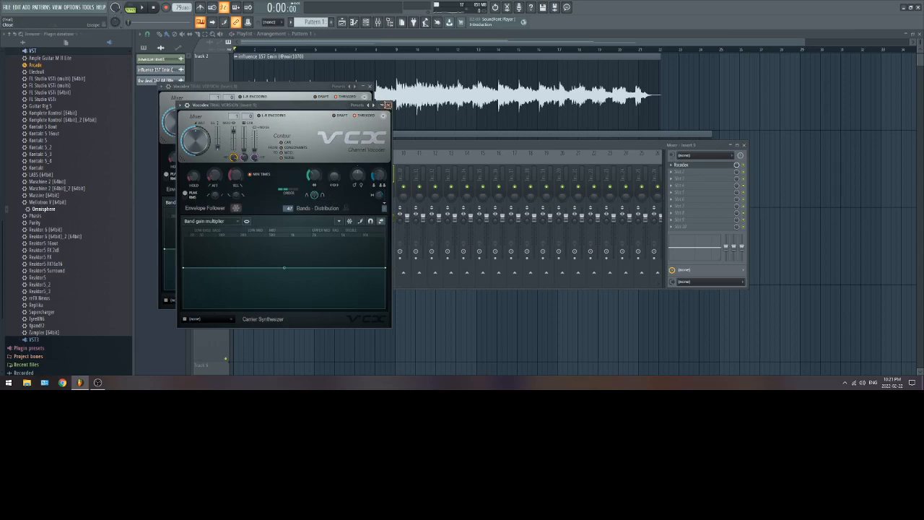
{"action": "left_click", "coordinate": [387, 105]}
{"action": "left_click", "coordinate": [371, 86]}
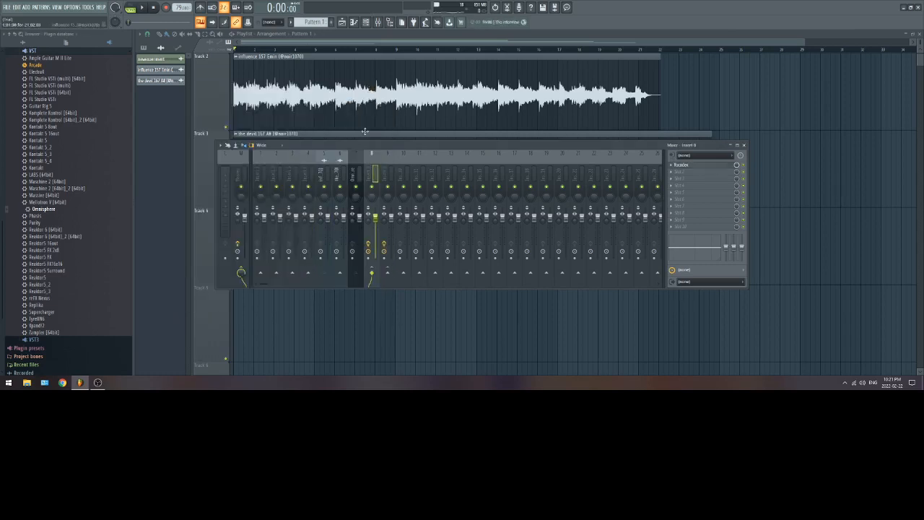
- Set Insert 8's Vocodex modulator input to the influence loop and its carrier input to Omnisphere, and close the plugin
{"action": "left_click", "coordinate": [700, 166]}
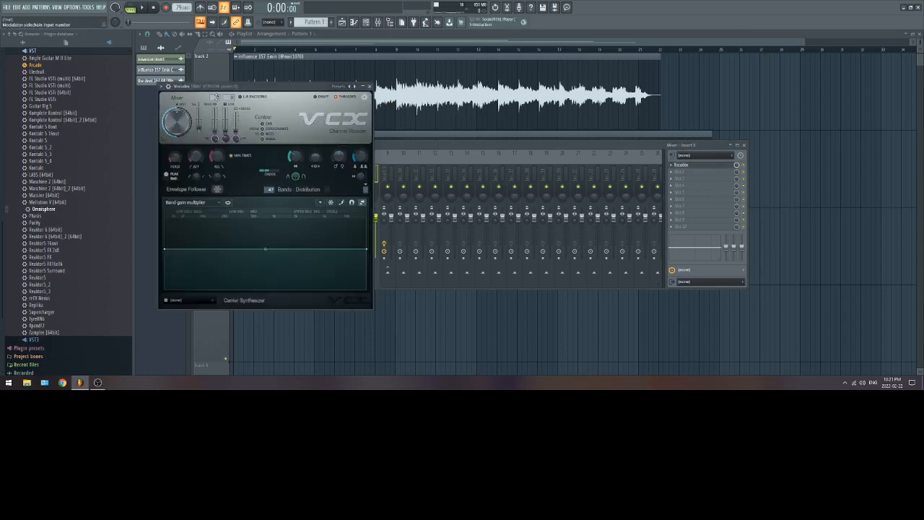
{"action": "left_click", "coordinate": [215, 96]}
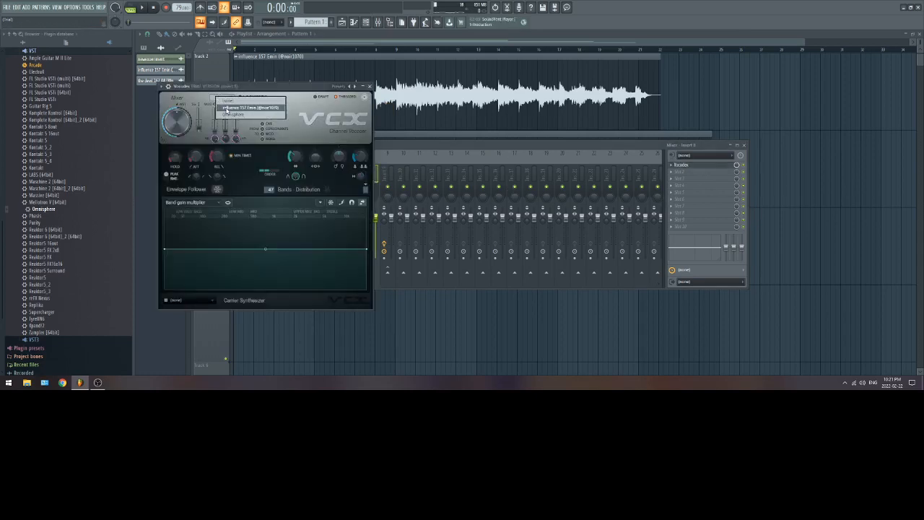
{"action": "left_click", "coordinate": [227, 108]}
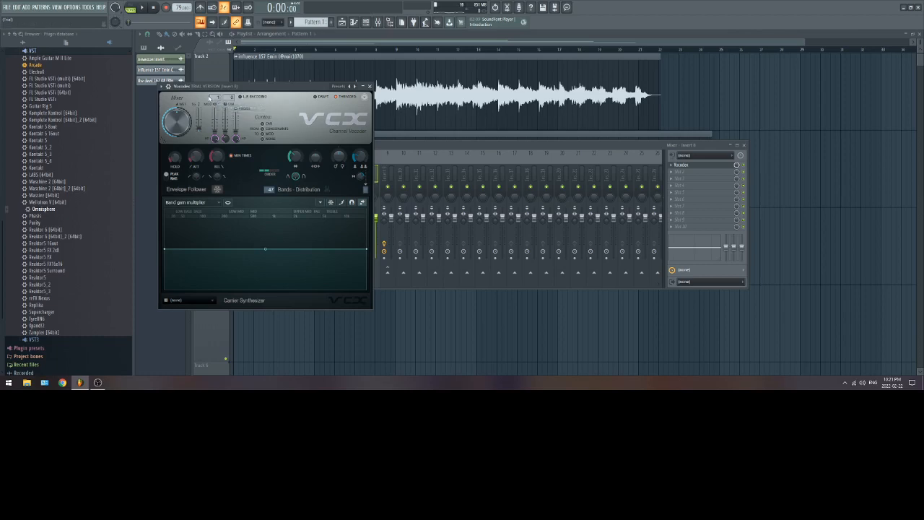
{"action": "left_click", "coordinate": [230, 97]}
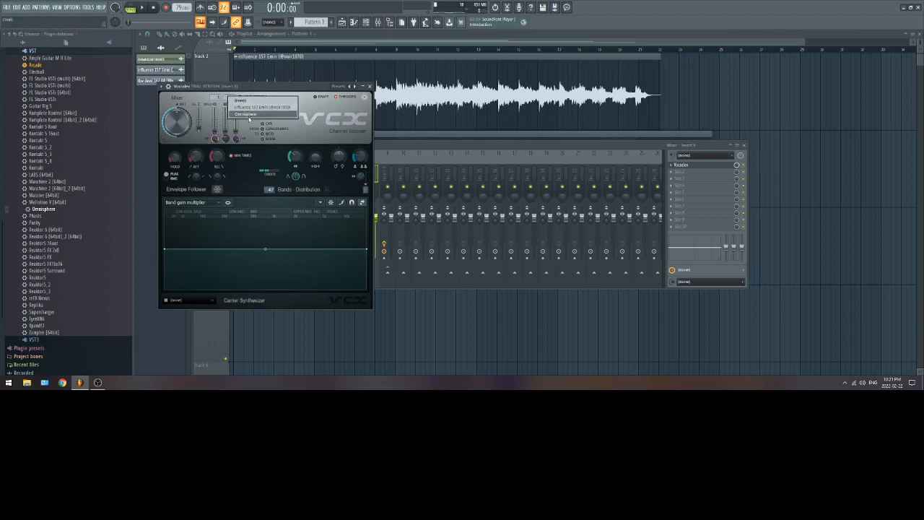
{"action": "left_click", "coordinate": [245, 114]}
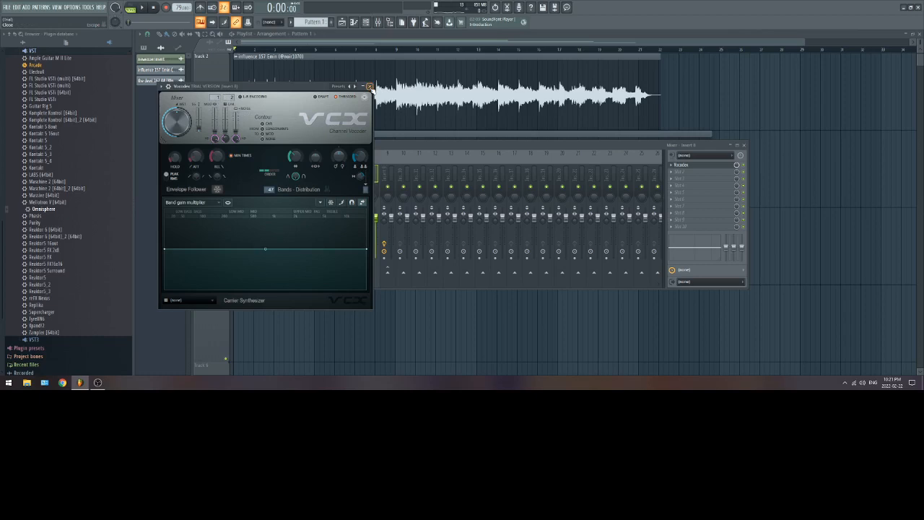
{"action": "left_click", "coordinate": [368, 86]}
- Set Insert 9's Vocodex modulator input to the devil loop and its carrier input to Omnisphere, and close the plugin
{"action": "left_click", "coordinate": [390, 175]}
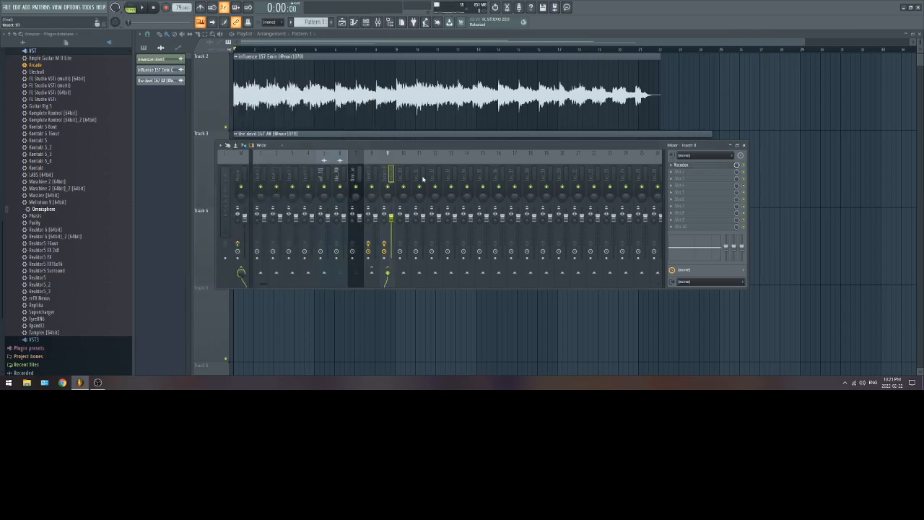
{"action": "left_click", "coordinate": [693, 165]}
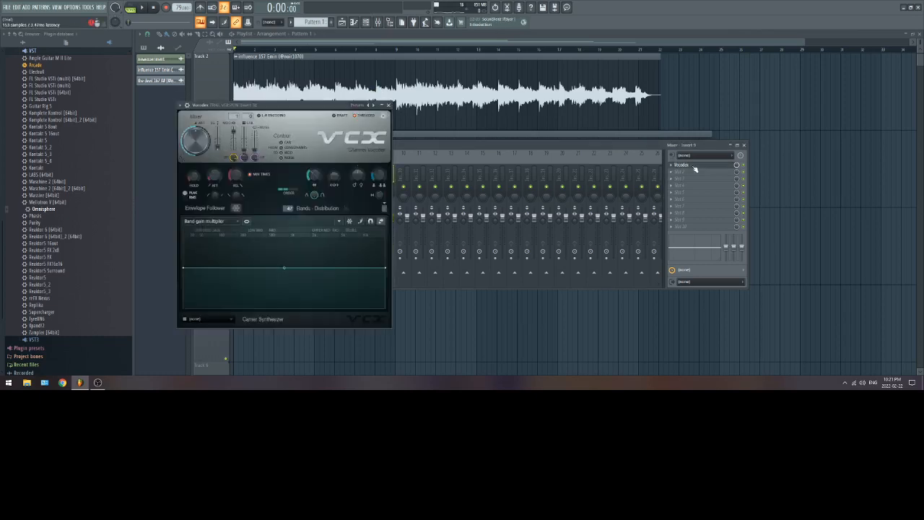
{"action": "left_click", "coordinate": [229, 114]}
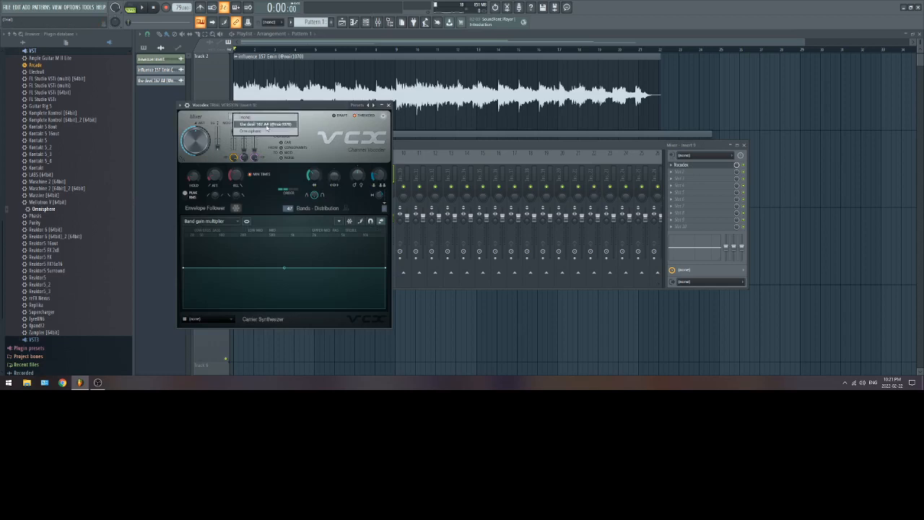
{"action": "left_click", "coordinate": [267, 125]}
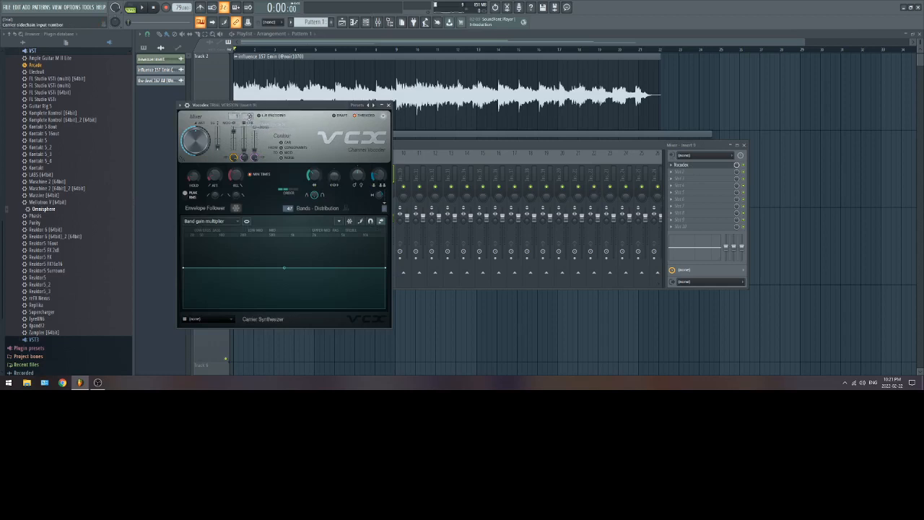
{"action": "left_click", "coordinate": [249, 116]}
{"action": "left_click", "coordinate": [273, 136]}
{"action": "left_click", "coordinate": [388, 104]}
- Recheck Insert 8's Vocodex by reselecting the influence loop as its modulator input, and close the plugin
{"action": "left_click", "coordinate": [377, 171]}
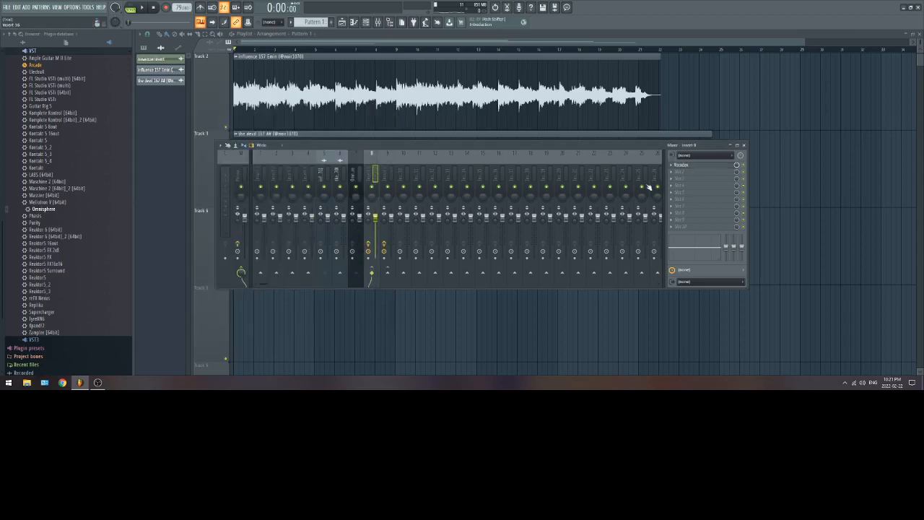
{"action": "left_click", "coordinate": [683, 166]}
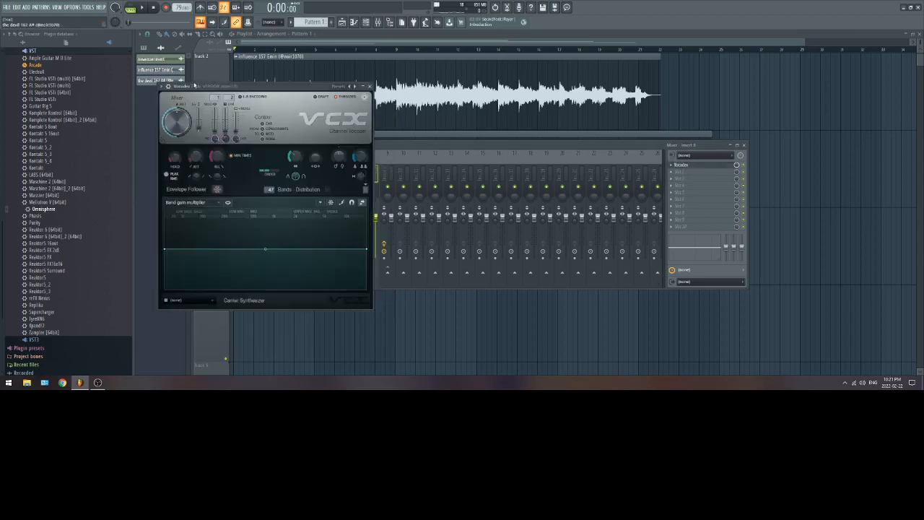
{"action": "left_click", "coordinate": [215, 97]}
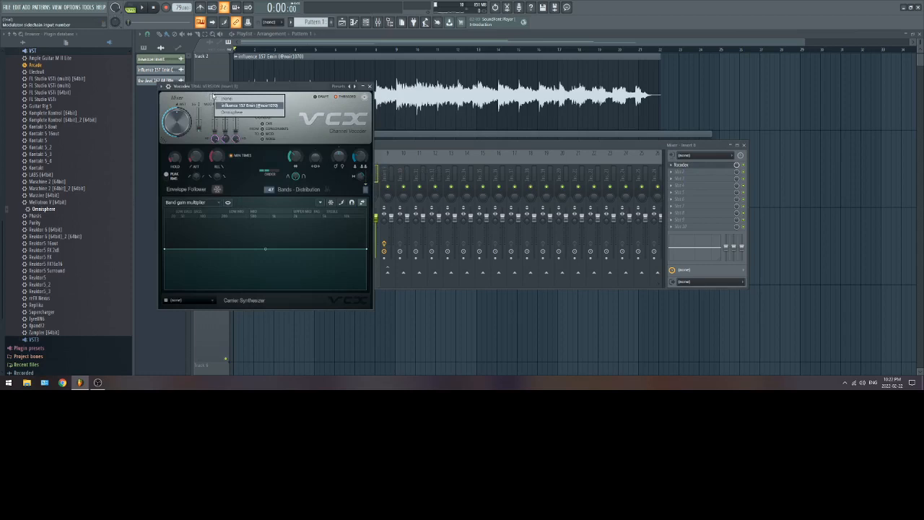
{"action": "left_click", "coordinate": [232, 106]}
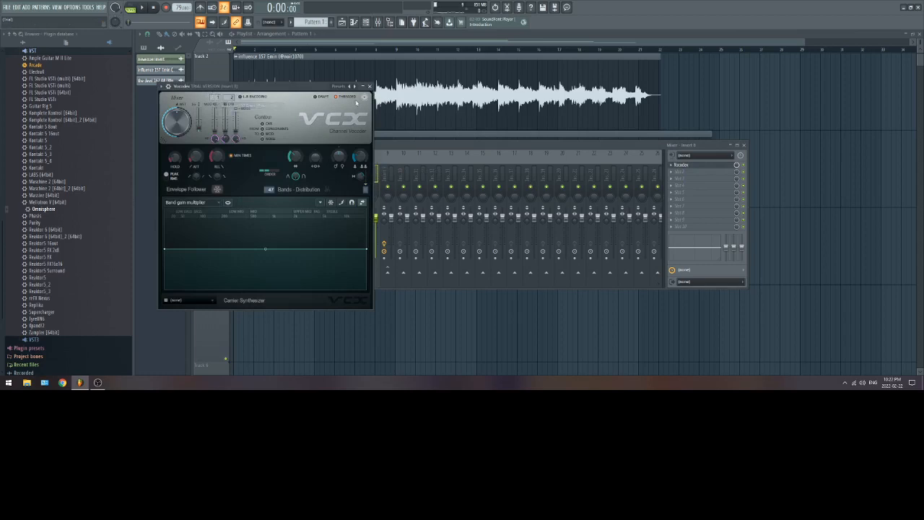
{"action": "left_click", "coordinate": [369, 86]}
- Review the input assignments of the Vocodex instances on Insert 8 and Insert 9, closing each plugin
{"action": "left_click", "coordinate": [382, 171]}
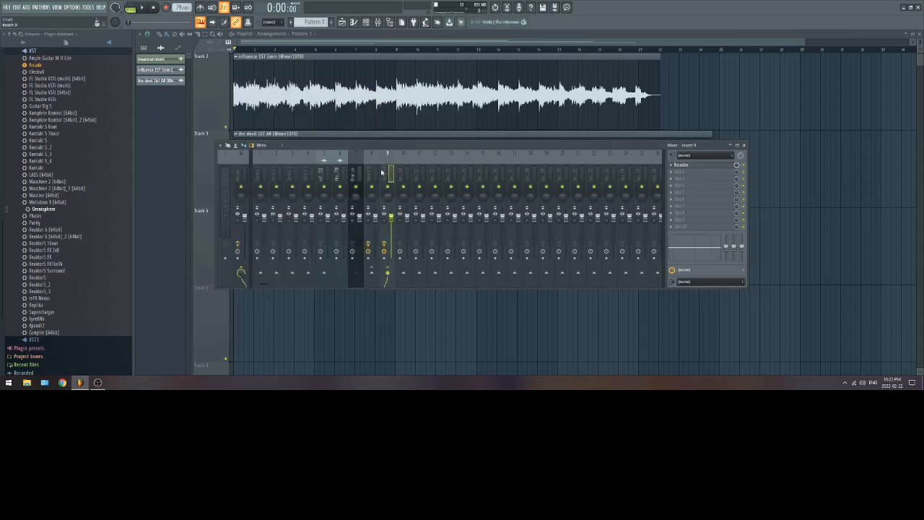
{"action": "left_click", "coordinate": [373, 174]}
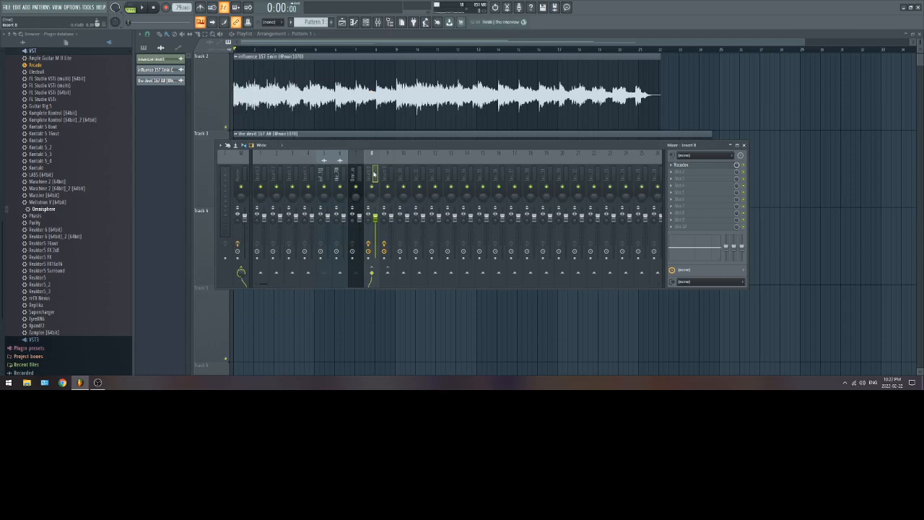
{"action": "left_click", "coordinate": [697, 169]}
{"action": "left_click", "coordinate": [218, 98]}
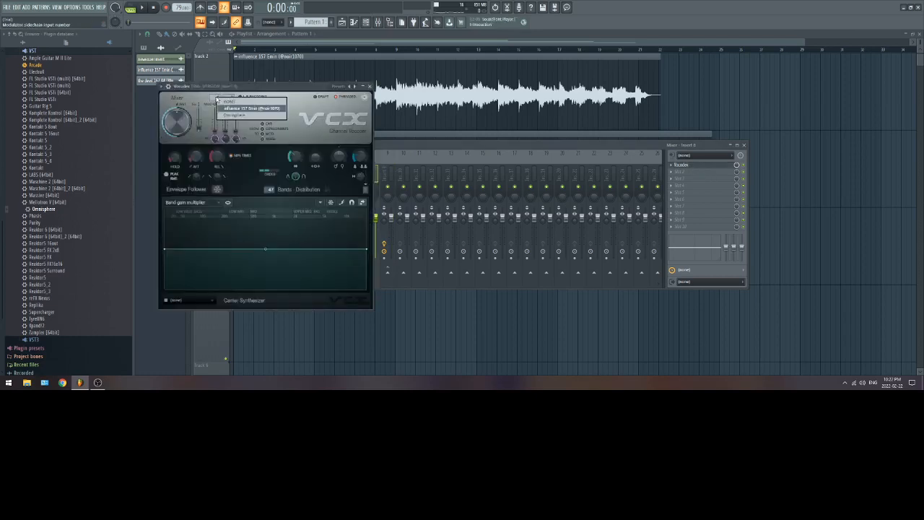
{"action": "left_click", "coordinate": [238, 108]}
{"action": "left_click", "coordinate": [370, 86]}
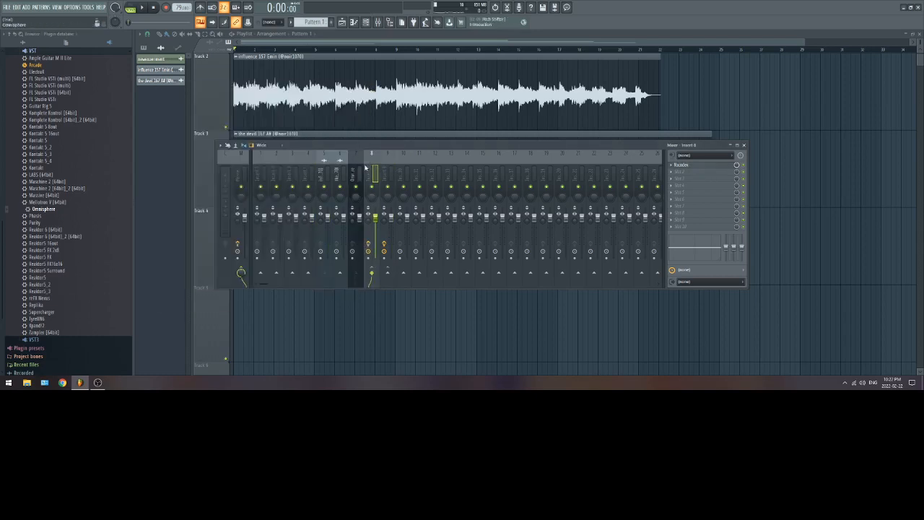
{"action": "left_click", "coordinate": [387, 176]}
{"action": "left_click", "coordinate": [680, 166]}
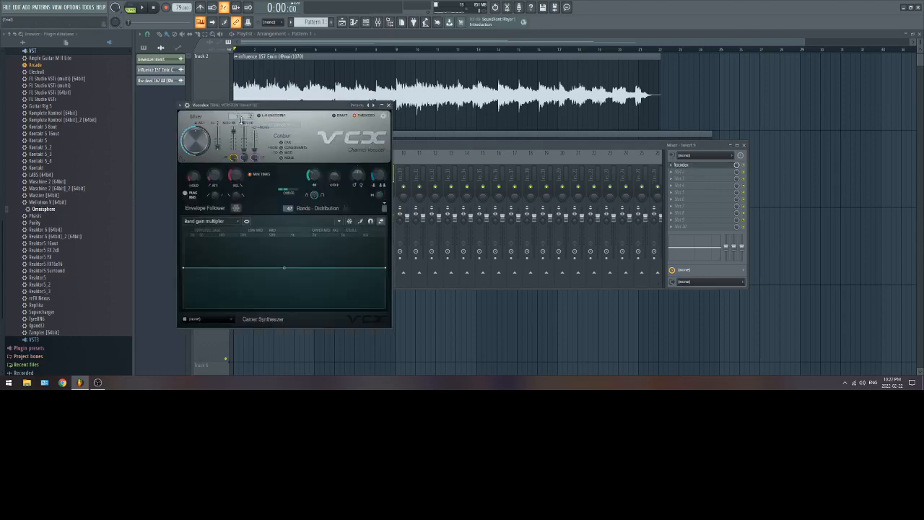
{"action": "left_click", "coordinate": [389, 105]}
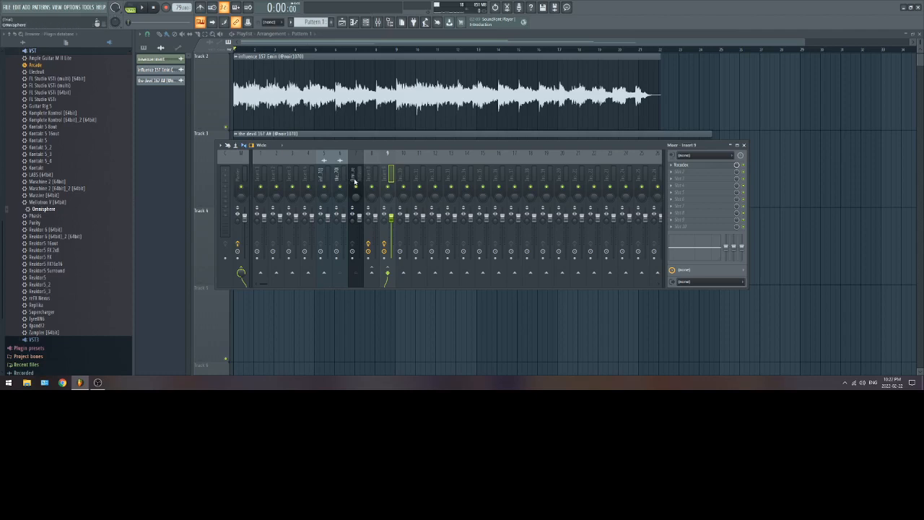
- Play back the full mix and solo the influence loop's mixer track to listen to it
{"action": "key", "text": "space"}
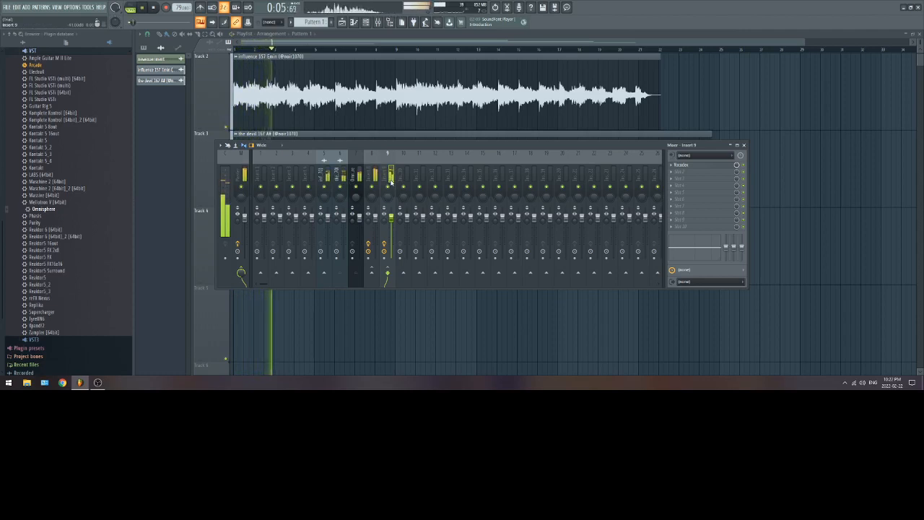
{"action": "key", "text": "space"}
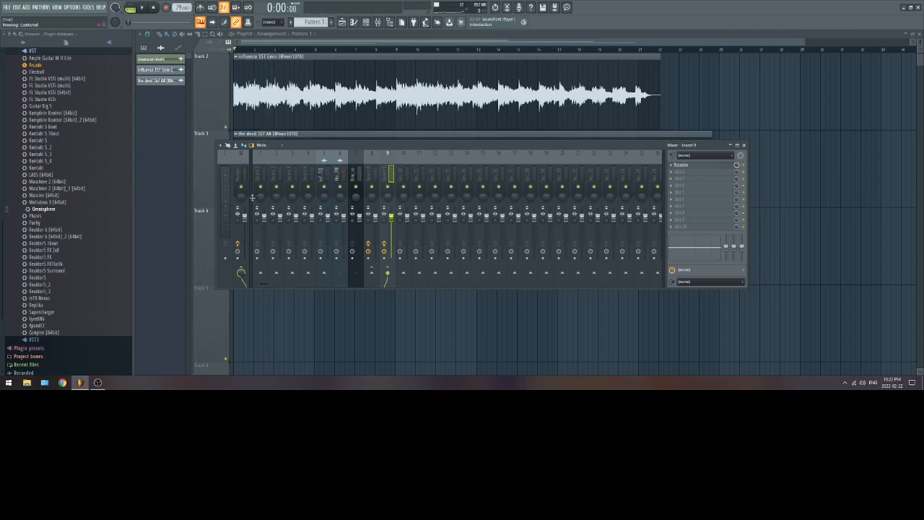
{"action": "right_click", "coordinate": [326, 186]}
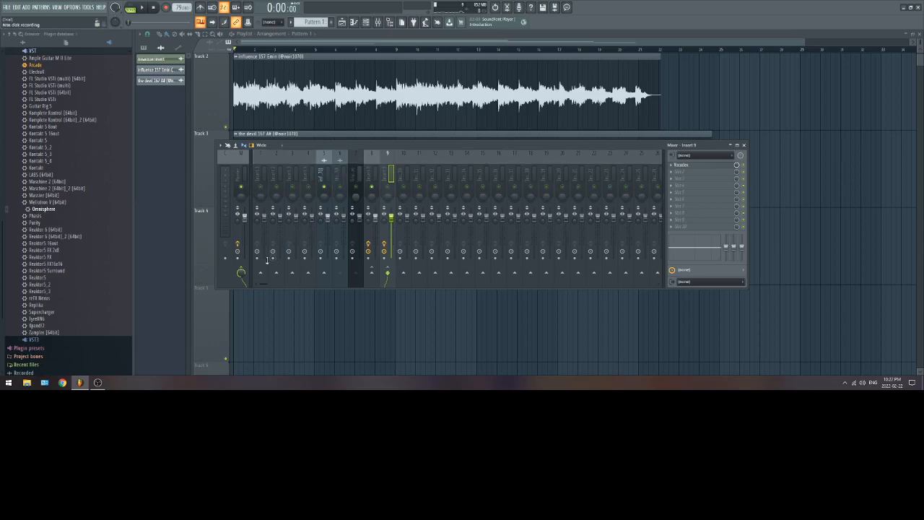
{"action": "key", "text": "space"}
{"action": "key", "text": "space"}
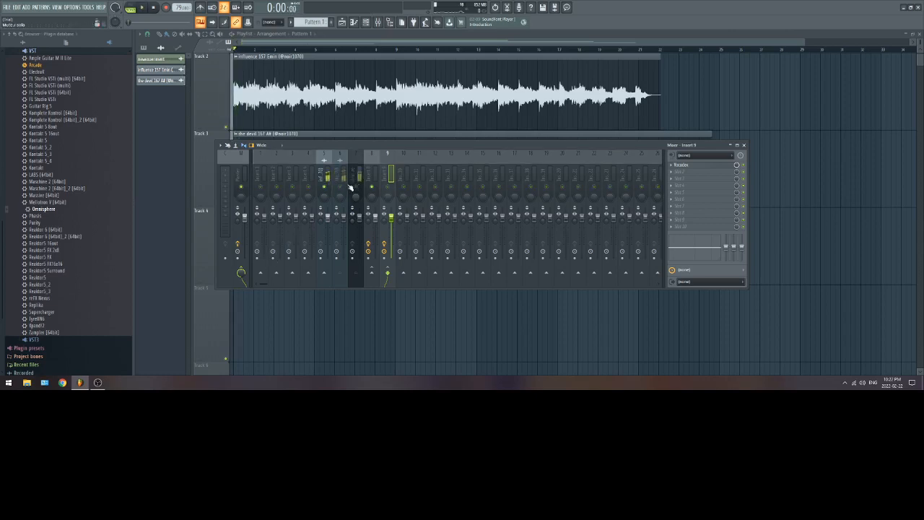
{"action": "key", "text": "space"}
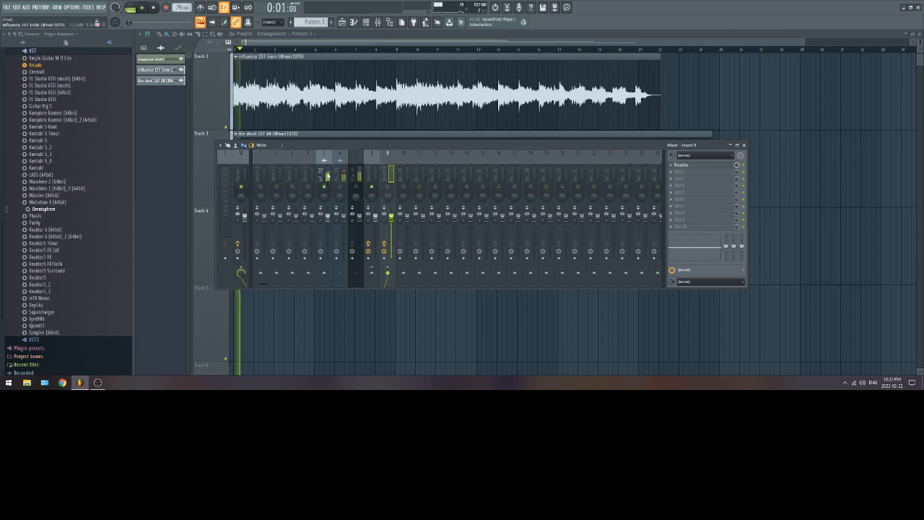
- Reset the master send level of the influence loop's mixer track and of the devil loop's mixer track
{"action": "left_click", "coordinate": [325, 229]}
{"action": "key", "text": "space"}
{"action": "right_click", "coordinate": [241, 275]}
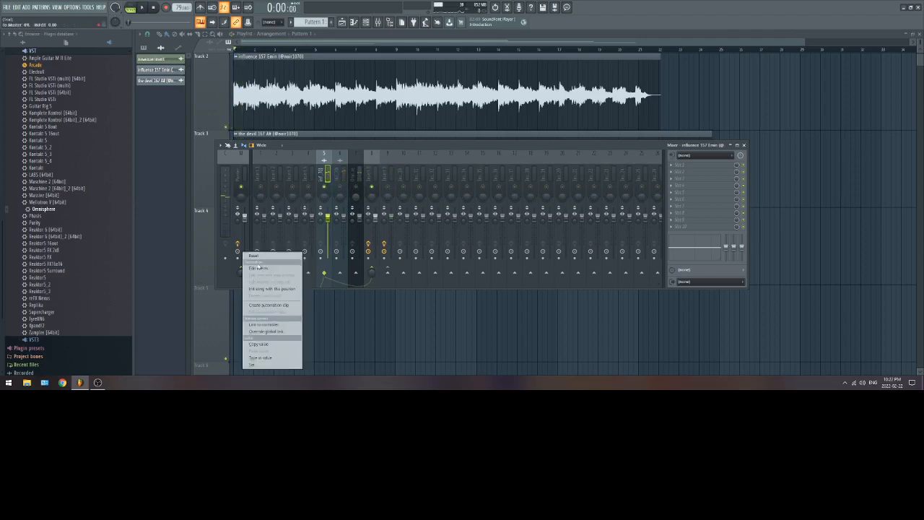
{"action": "left_click", "coordinate": [261, 256]}
{"action": "left_click", "coordinate": [342, 179]}
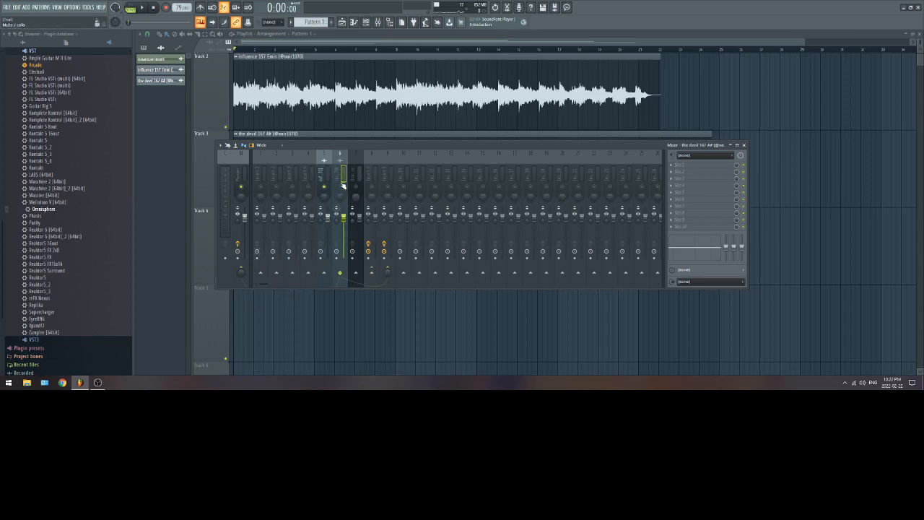
{"action": "right_click", "coordinate": [242, 270]}
{"action": "left_click", "coordinate": [267, 256]}
- Listen to the influence loop and the devil loop one after the other with each mixer track soloed
{"action": "key", "text": "space"}
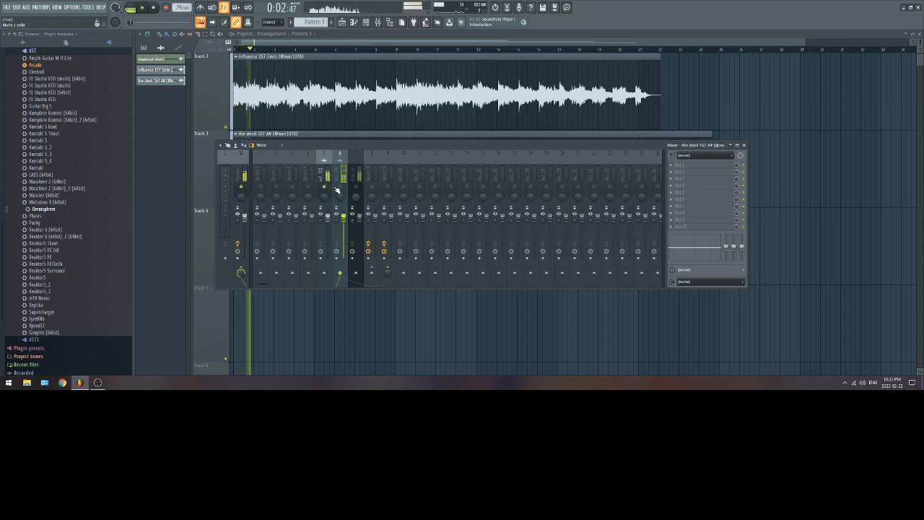
{"action": "key", "text": "space"}
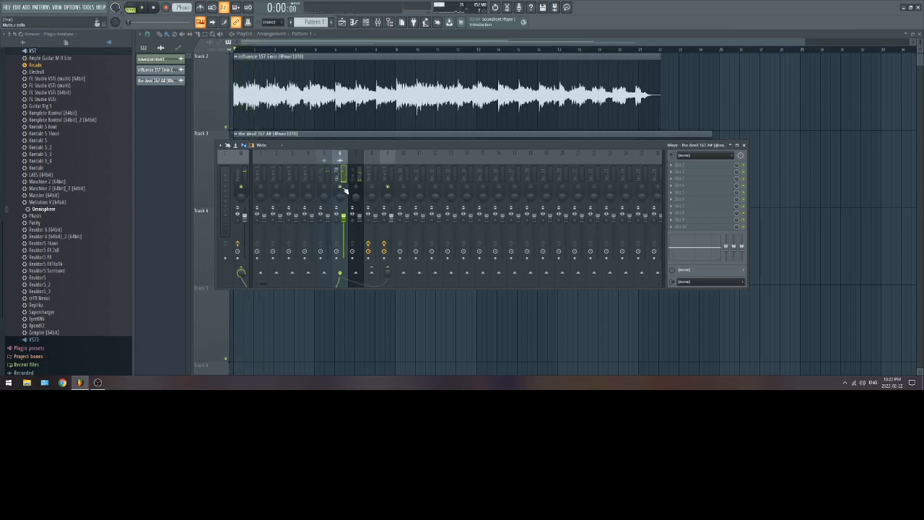
{"action": "key", "text": "space"}
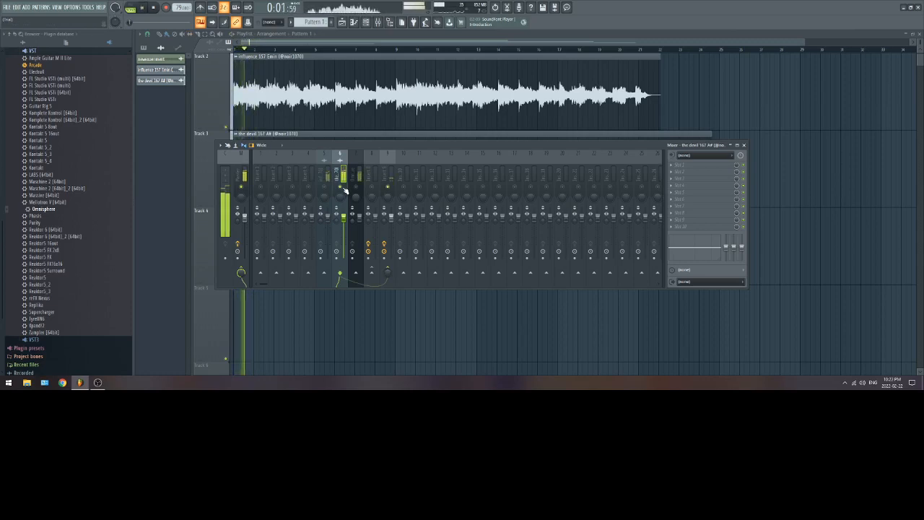
{"action": "key", "text": "space"}
{"action": "key", "text": "space"}
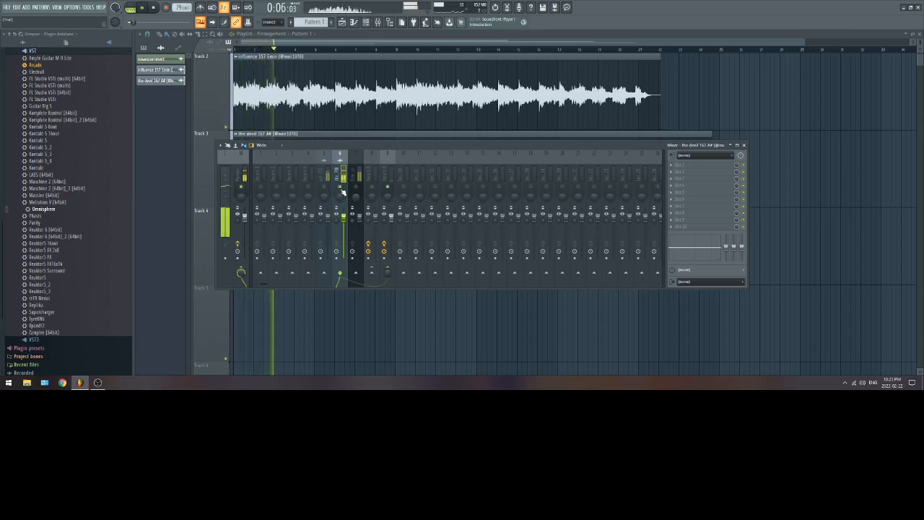
{"action": "key", "text": "space"}
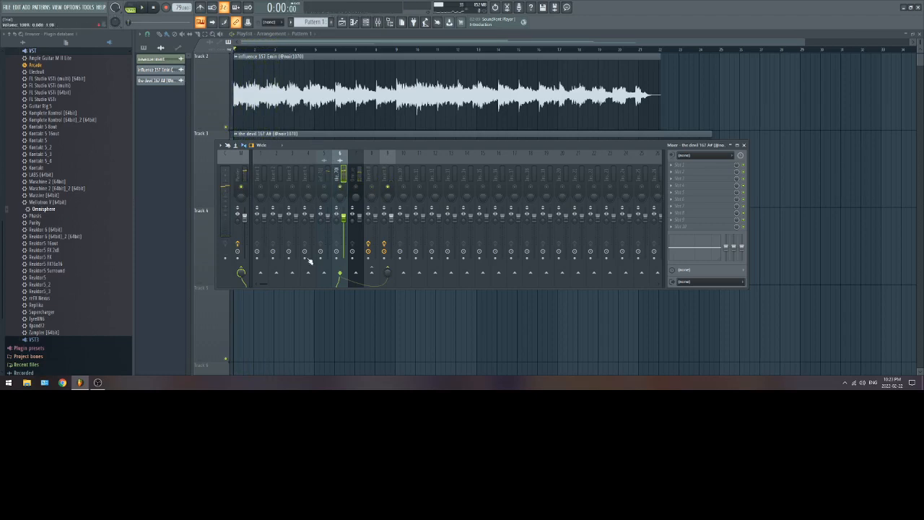
- Unsolo the devil loop's track and play all mixer tracks together
{"action": "left_click", "coordinate": [324, 173]}
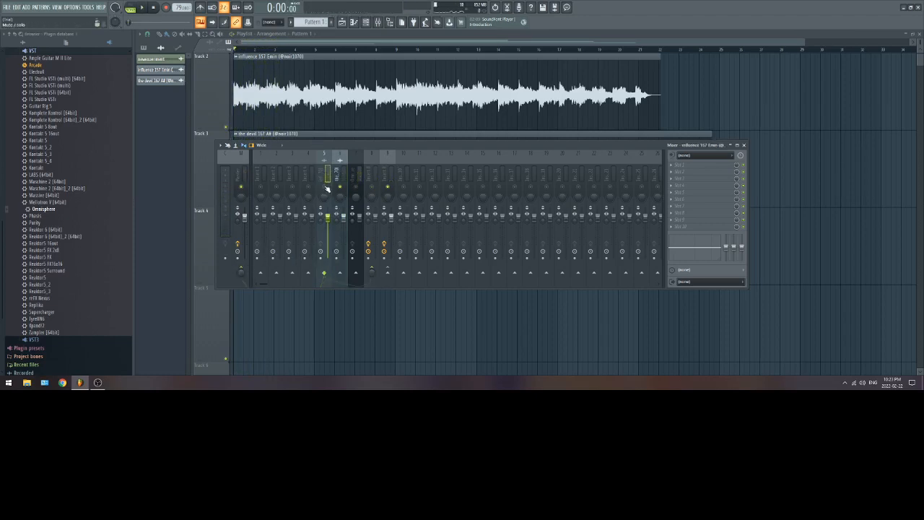
{"action": "key", "text": "space"}
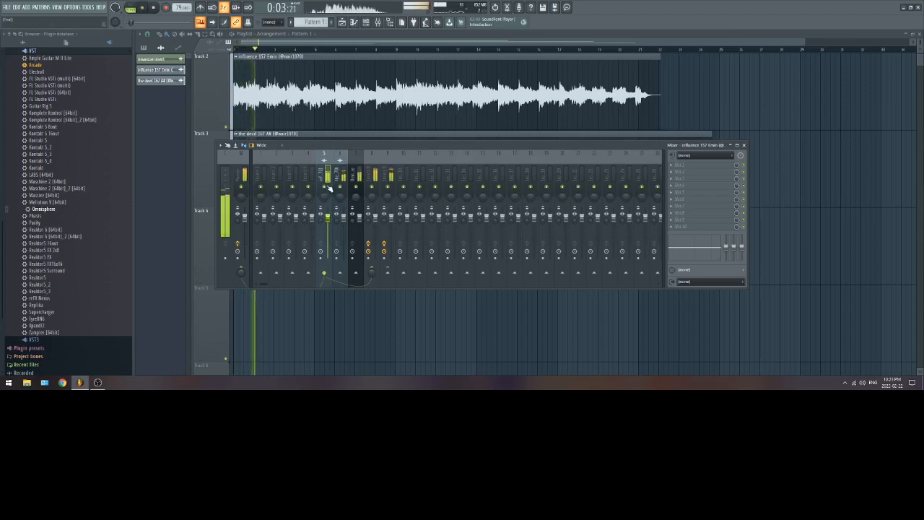
{"action": "key", "text": "space"}
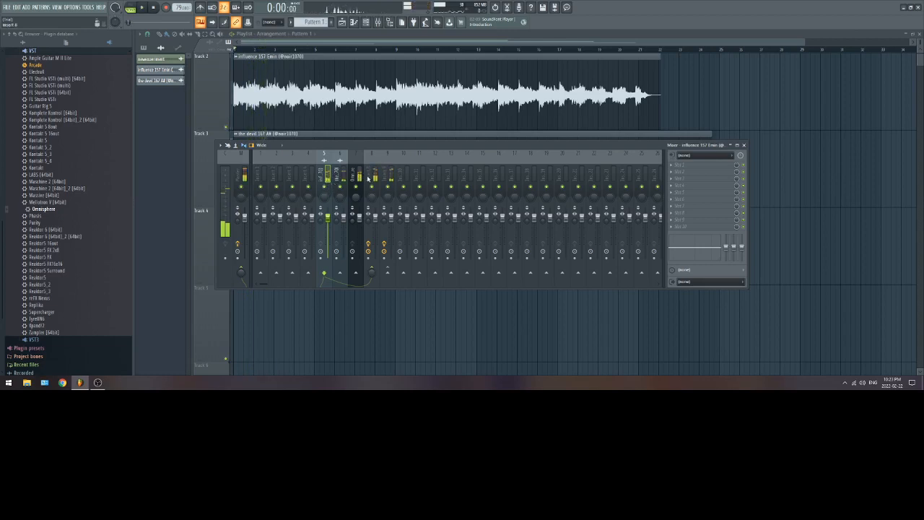
- Lower the volume of Inserts 8 and 9 together to about 60% during playback, with Insert 9 muted
{"action": "left_click", "coordinate": [388, 186]}
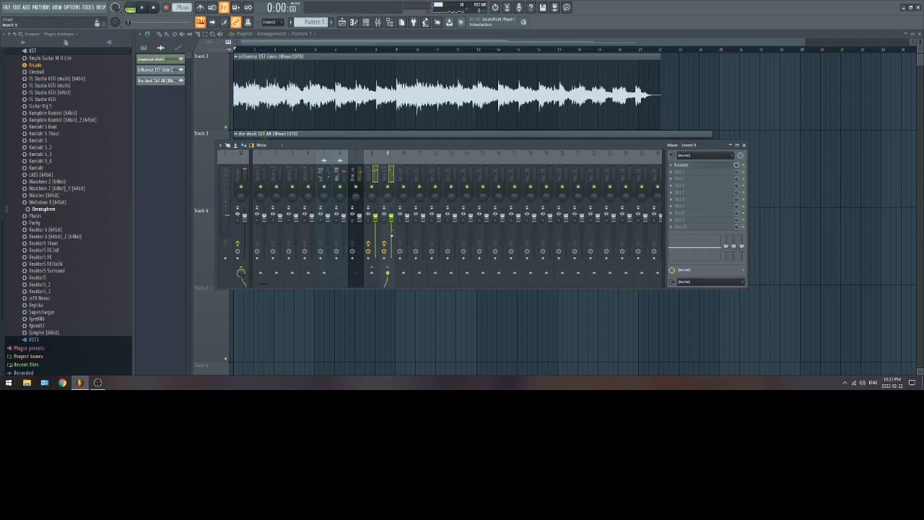
{"action": "right_click", "coordinate": [372, 188]}
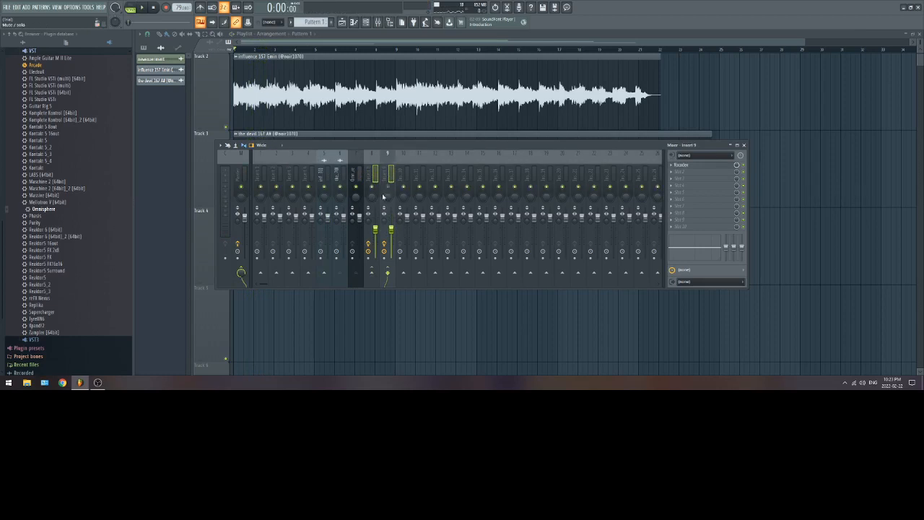
{"action": "key", "text": "space"}
{"action": "left_click_drag", "start_coordinate": [376, 229], "coordinate": [375, 233]}
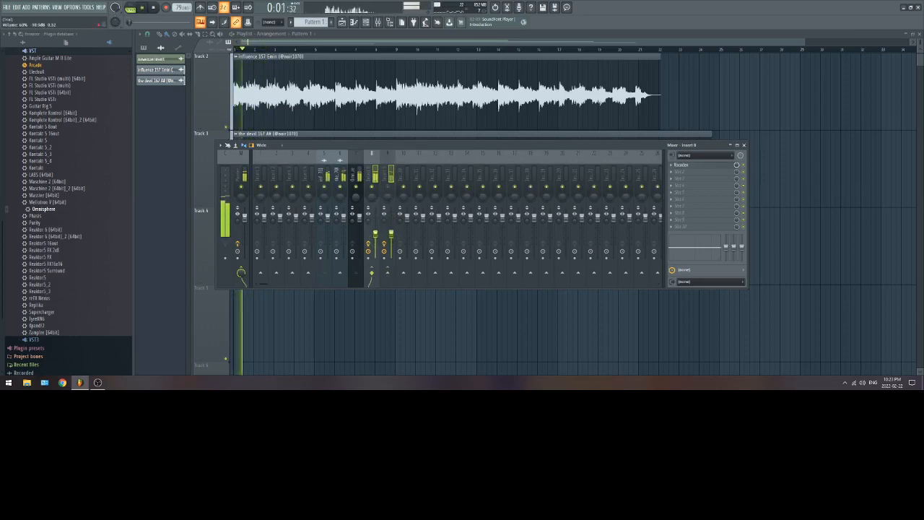
- Compare the two vocoded layers by listening to Insert 8 and Insert 9 in turn with the other muted
{"action": "left_click", "coordinate": [403, 235]}
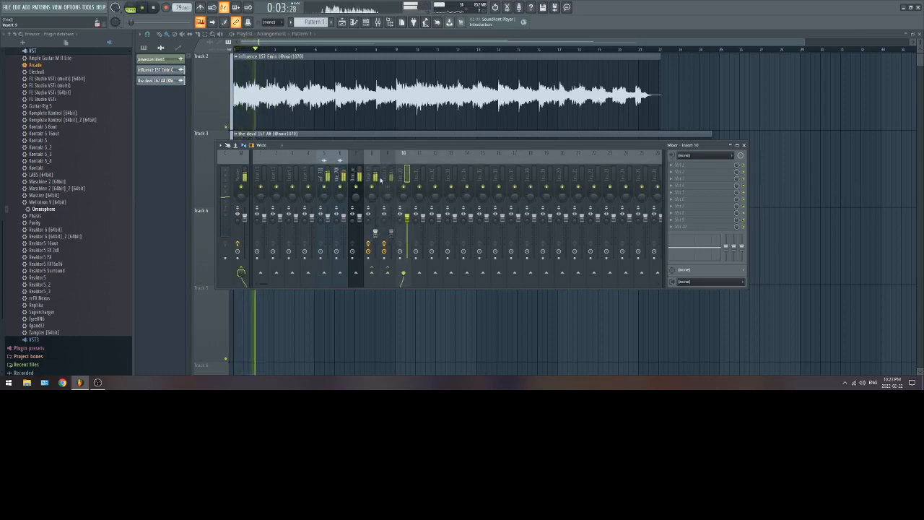
{"action": "left_click", "coordinate": [379, 237]}
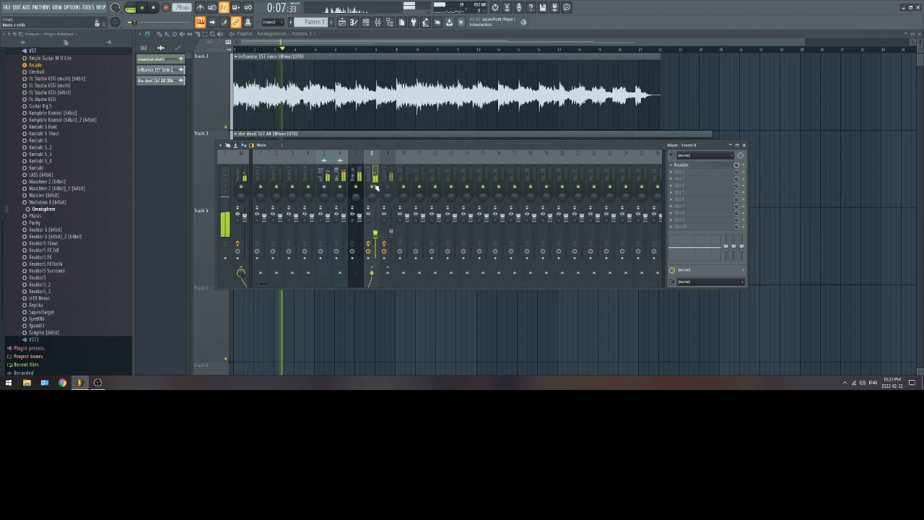
{"action": "left_click", "coordinate": [390, 234]}
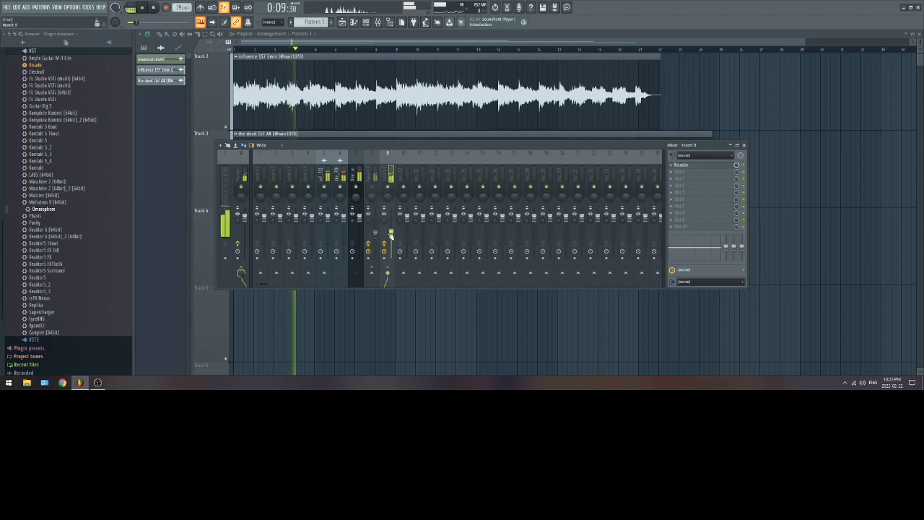
- Lower Insert 9's volume slightly while listening to the loops, and stop playback
{"action": "left_click_drag", "start_coordinate": [394, 235], "coordinate": [394, 241]}
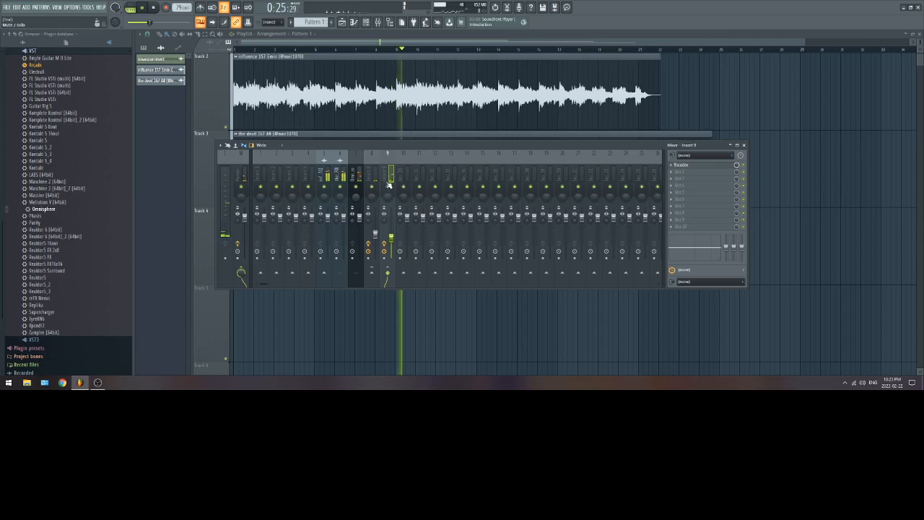
{"action": "key", "text": "space"}
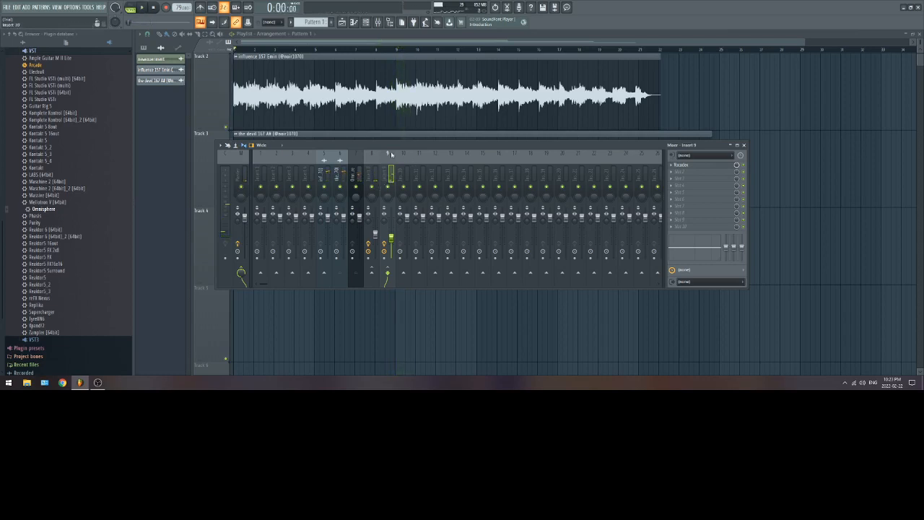
- Duplicate the two Pattern 1 chord clips on Track 4 directly after the originals and play the arrangement
{"action": "key", "text": "F9"}
{"action": "left_click_drag", "start_coordinate": [448, 254], "coordinate": [232, 256]}
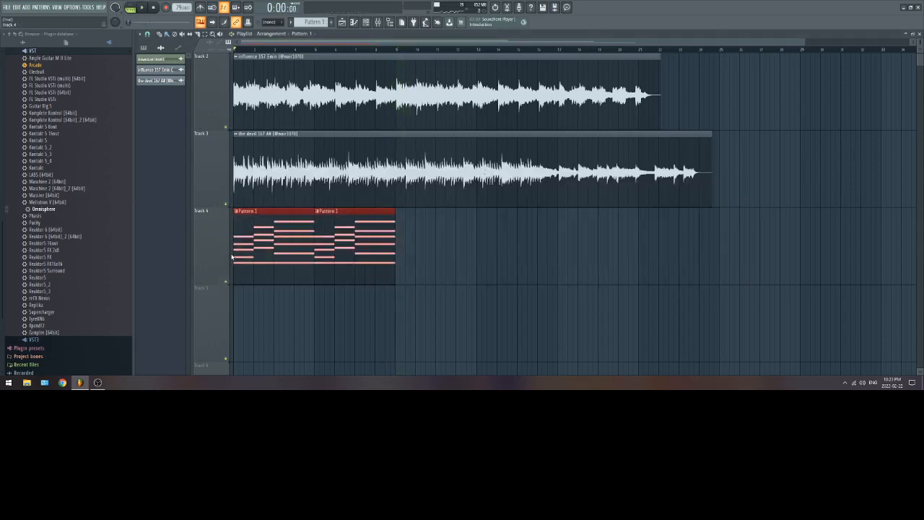
{"action": "key", "text": "ctrl+b"}
{"action": "key", "text": "space"}
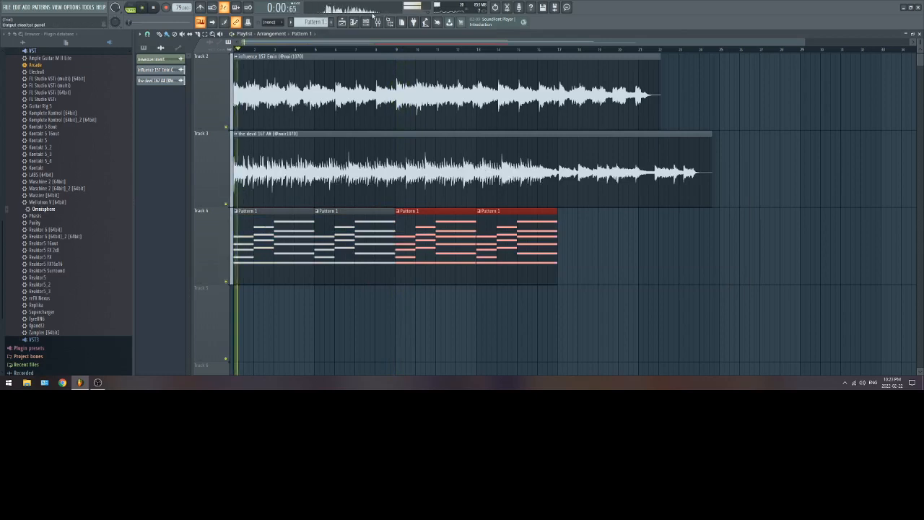
{"action": "left_click", "coordinate": [412, 302], "text": "ctrl"}
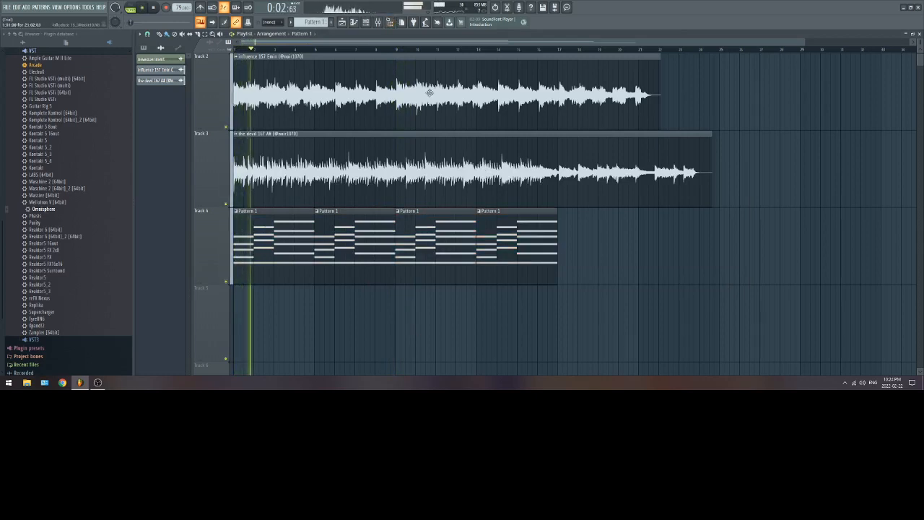
- Raise the filter order of the Vocodex on Insert 8 while the arrangement plays
{"action": "left_click", "coordinate": [377, 23]}
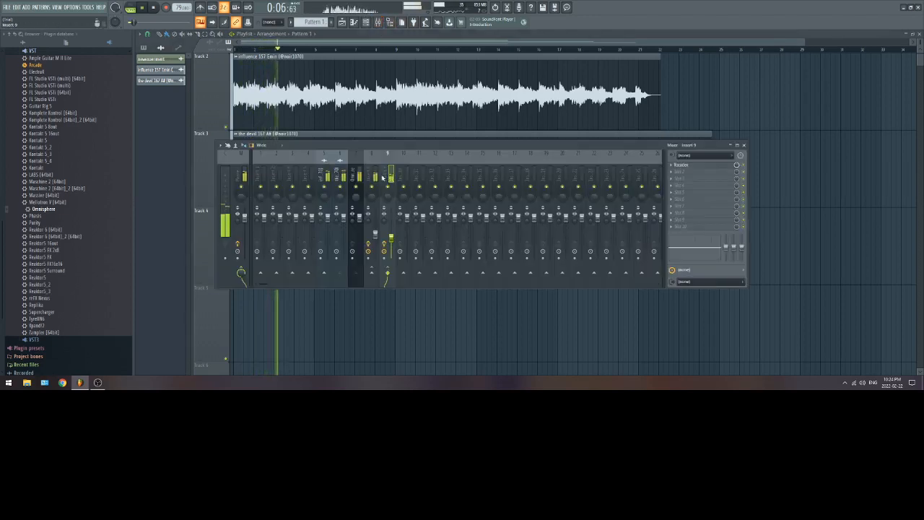
{"action": "left_click", "coordinate": [371, 173]}
{"action": "left_click", "coordinate": [693, 166]}
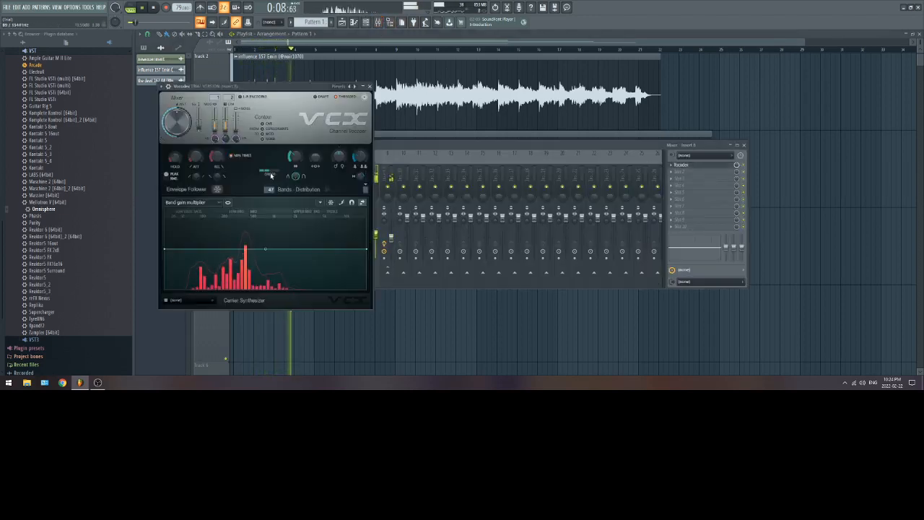
{"action": "left_click_drag", "start_coordinate": [267, 175], "coordinate": [280, 174]}
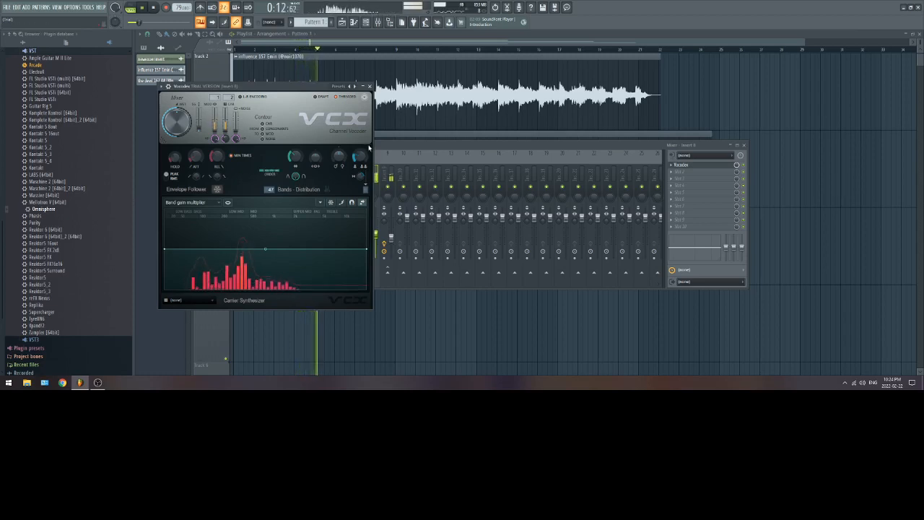
{"action": "left_click", "coordinate": [378, 153]}
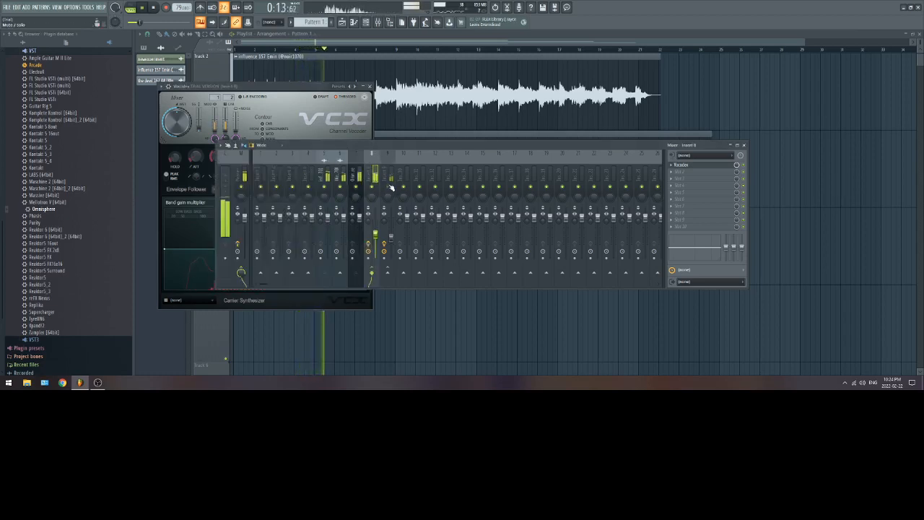
{"action": "left_click", "coordinate": [282, 92]}
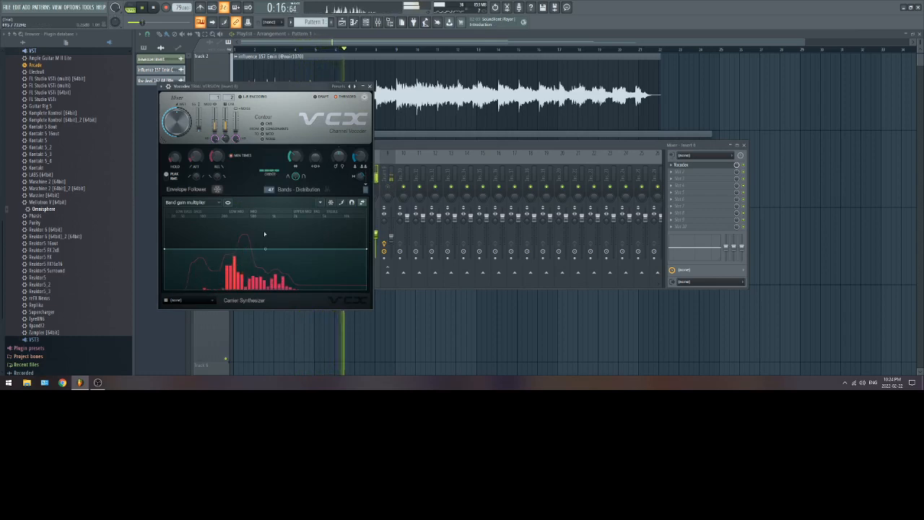
- Set Insert 8's Vocodex to 28 bands with a lower filter order, and reduce the insert's volume slightly
{"action": "left_click_drag", "start_coordinate": [270, 189], "coordinate": [269, 173]}
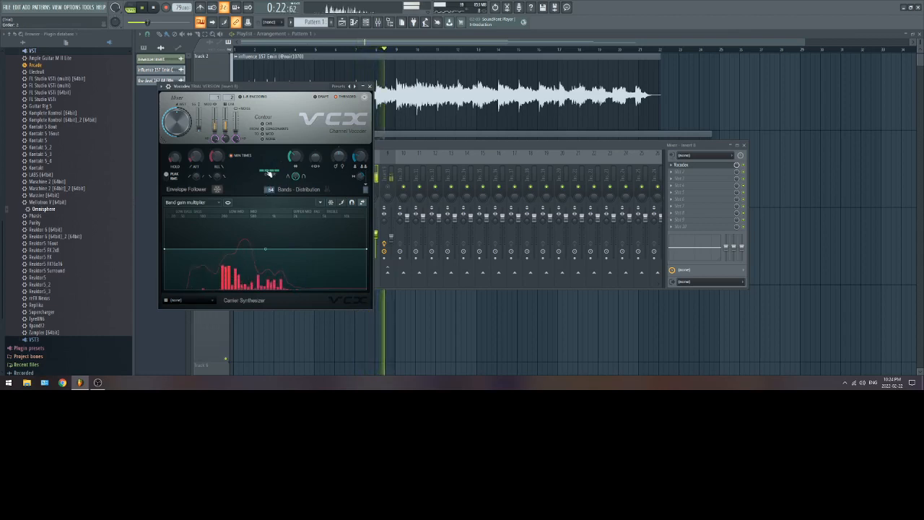
{"action": "left_click_drag", "start_coordinate": [270, 190], "coordinate": [272, 315]}
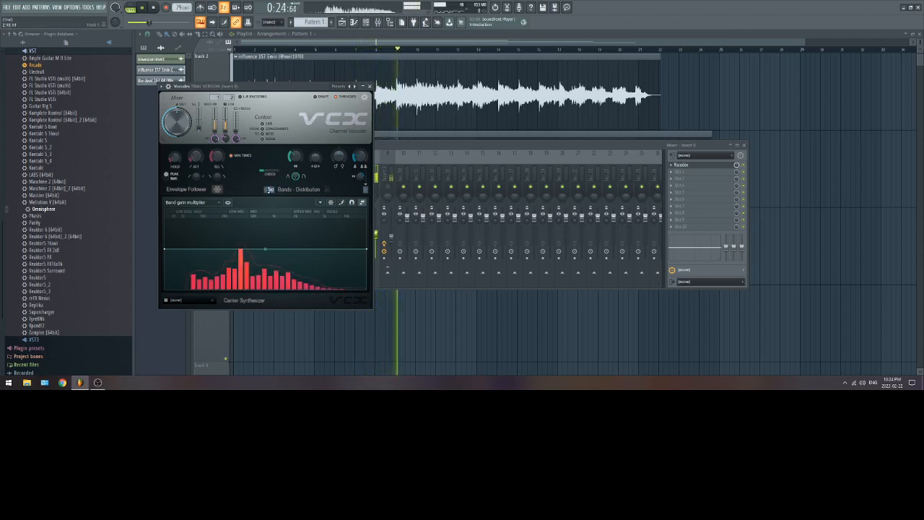
{"action": "left_click_drag", "start_coordinate": [269, 190], "coordinate": [269, 204]}
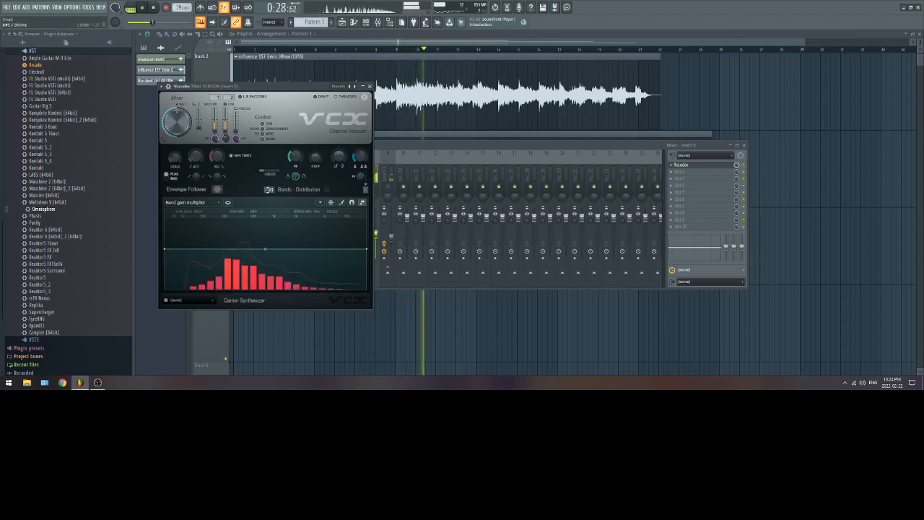
{"action": "left_click", "coordinate": [272, 172]}
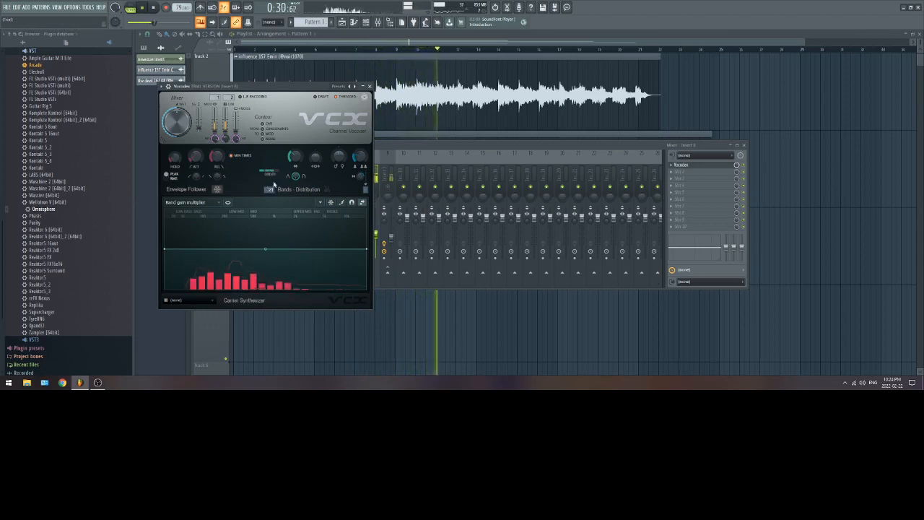
{"action": "left_click_drag", "start_coordinate": [270, 189], "coordinate": [270, 178]}
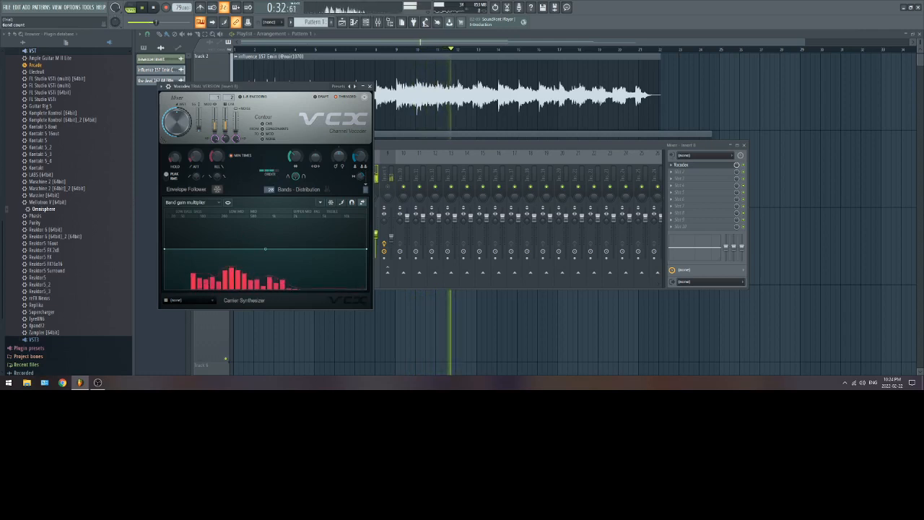
{"action": "left_click", "coordinate": [369, 87]}
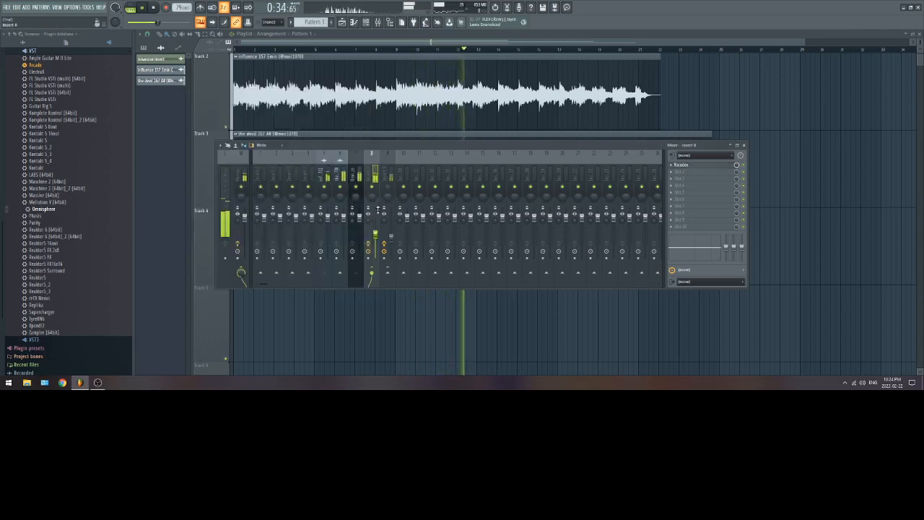
{"action": "left_click_drag", "start_coordinate": [376, 233], "coordinate": [376, 235]}
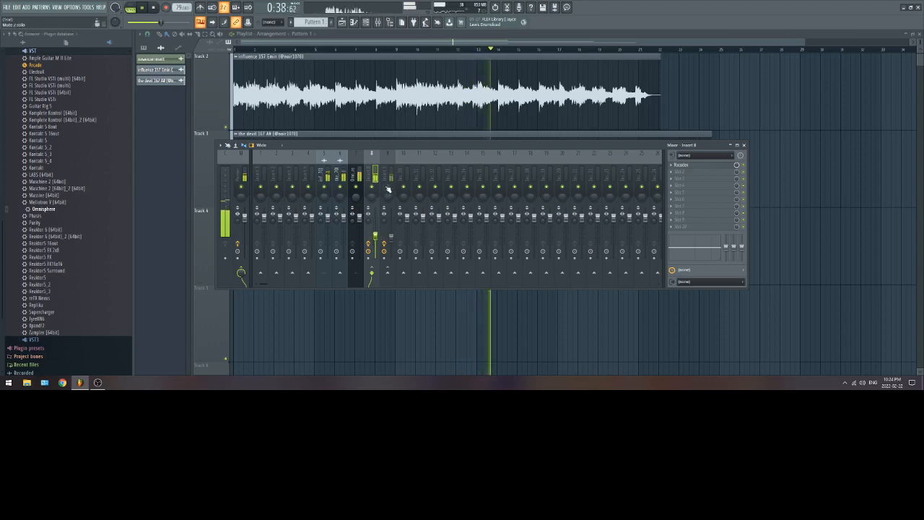
- Adjust the band count and filter order of the Vocodex on Insert 9, and lower the insert's volume slightly
{"action": "left_click", "coordinate": [386, 181]}
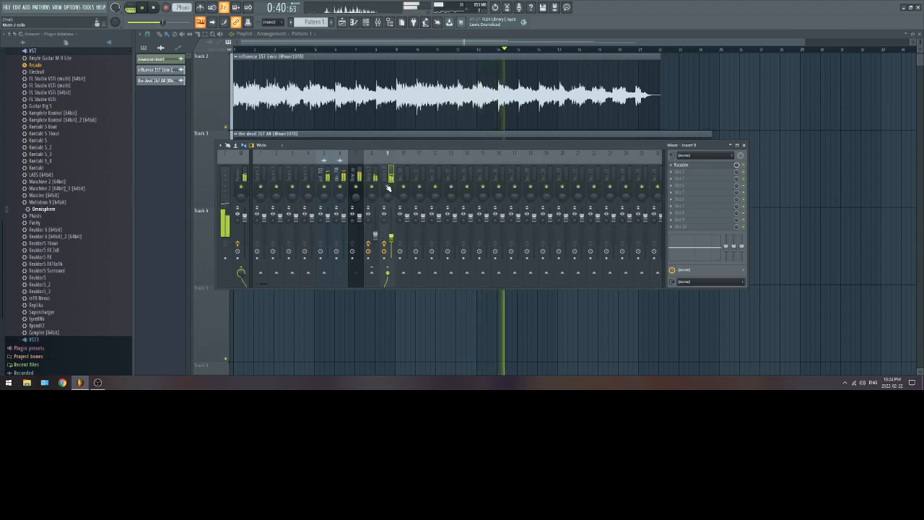
{"action": "left_click", "coordinate": [697, 164]}
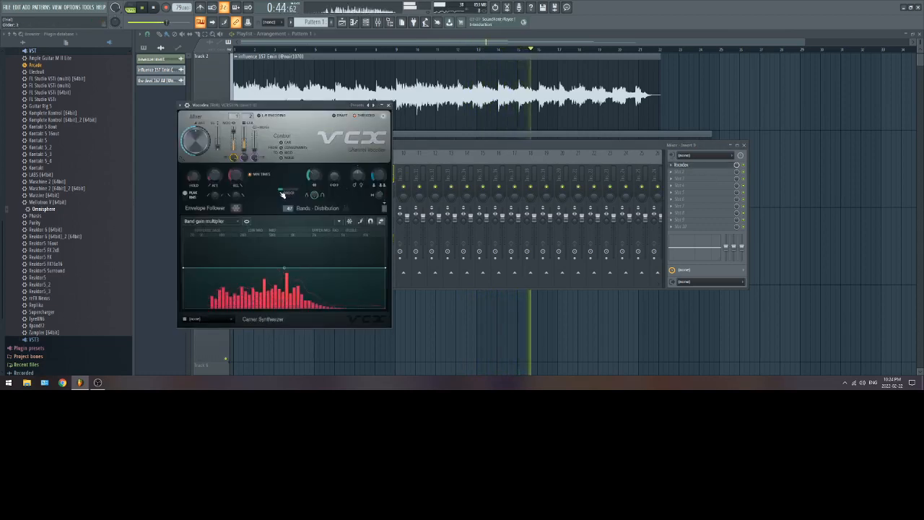
{"action": "left_click_drag", "start_coordinate": [288, 208], "coordinate": [289, 197]}
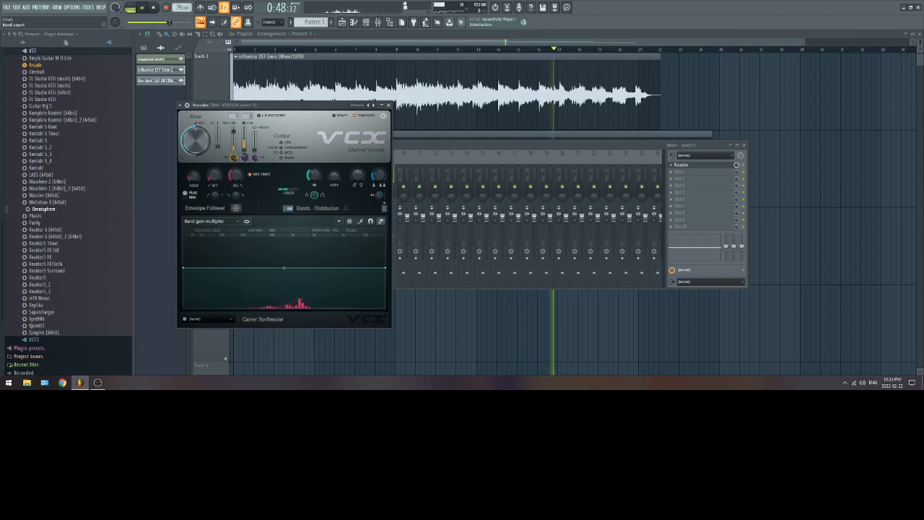
{"action": "left_click", "coordinate": [281, 189]}
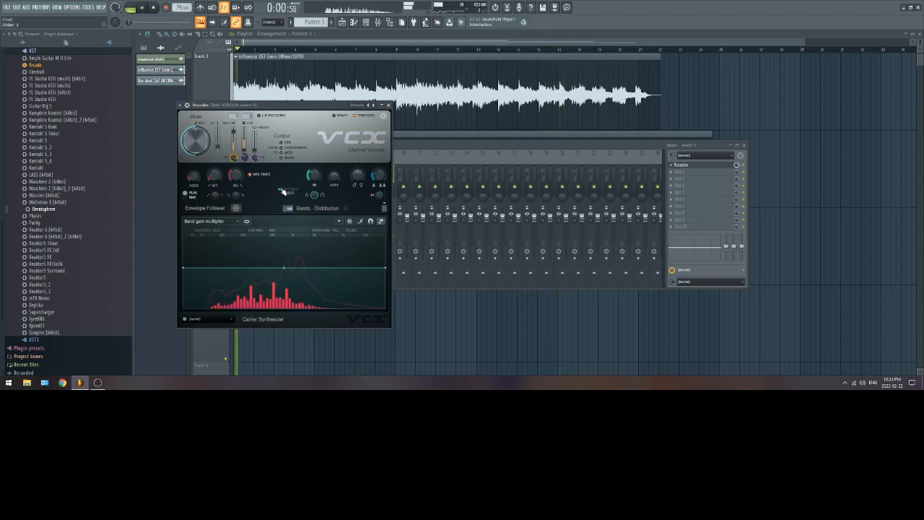
{"action": "left_click_drag", "start_coordinate": [283, 192], "coordinate": [283, 205]}
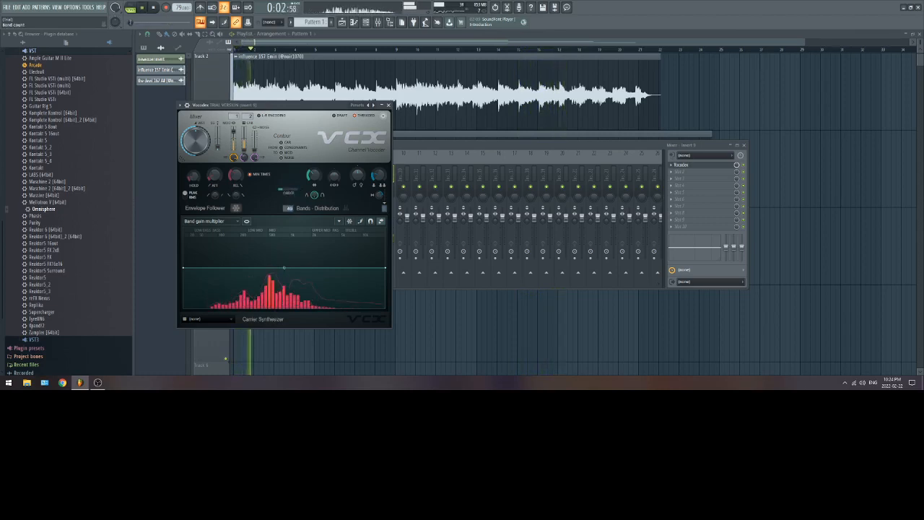
{"action": "left_click", "coordinate": [388, 105]}
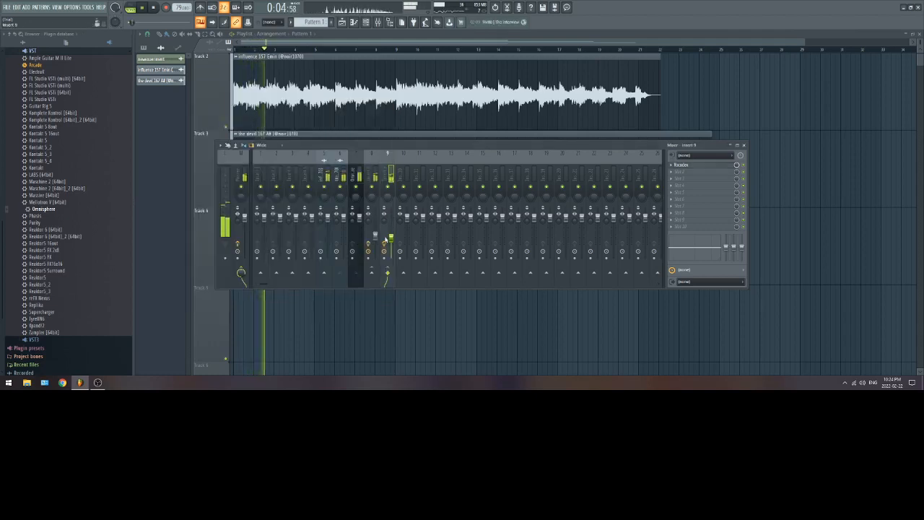
{"action": "mouse_move", "coordinate": [391, 238]}
{"action": "left_mouse_down"}
{"action": "mouse_move", "coordinate": [390, 254]}
{"action": "mouse_move", "coordinate": [390, 241]}
{"action": "left_mouse_up"}
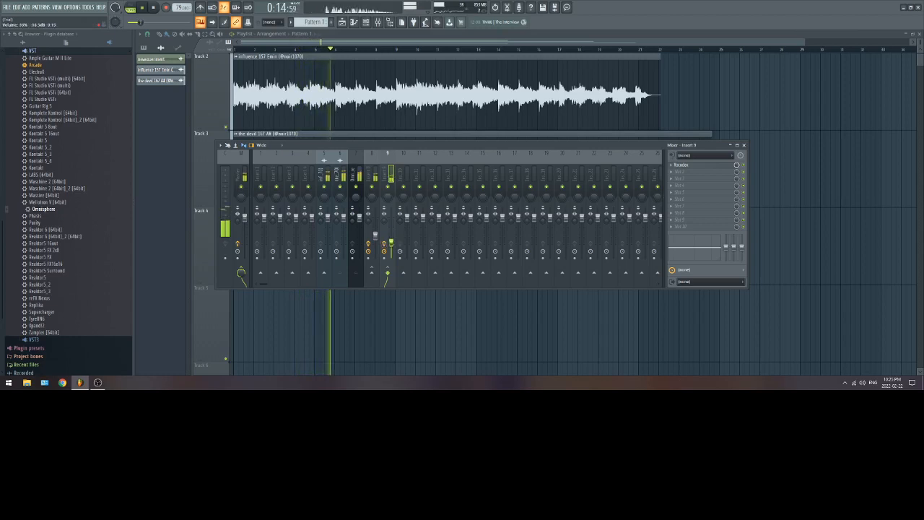
- Stop playback and remove the soft clipper from the last effect slot of the Master track
{"action": "key", "text": "F9"}
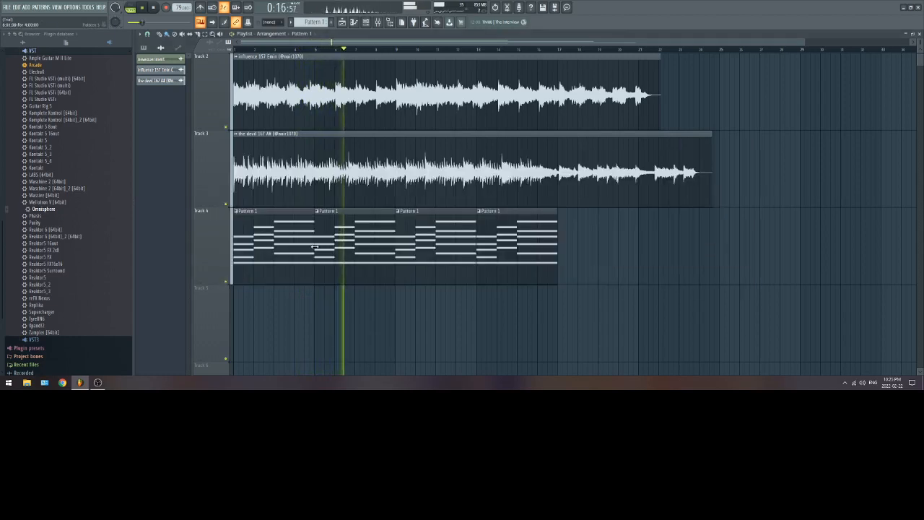
{"action": "key", "text": "space"}
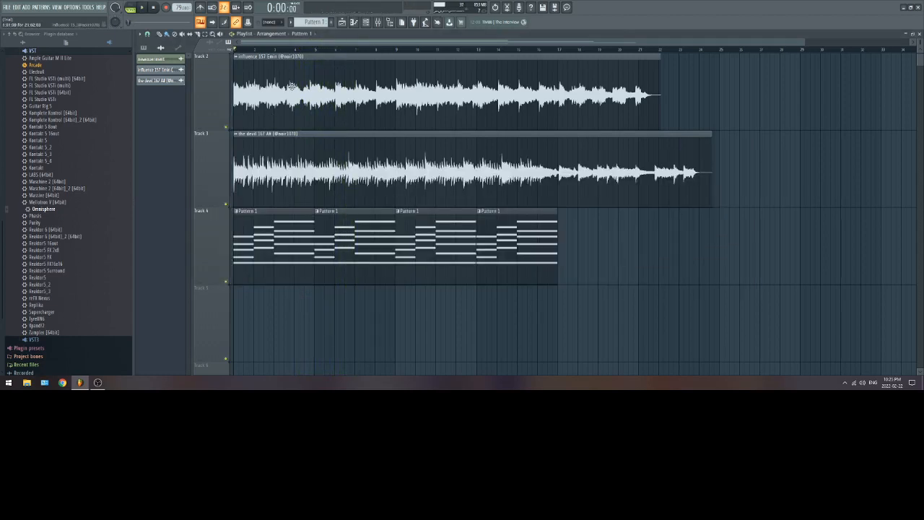
{"action": "left_click", "coordinate": [375, 21]}
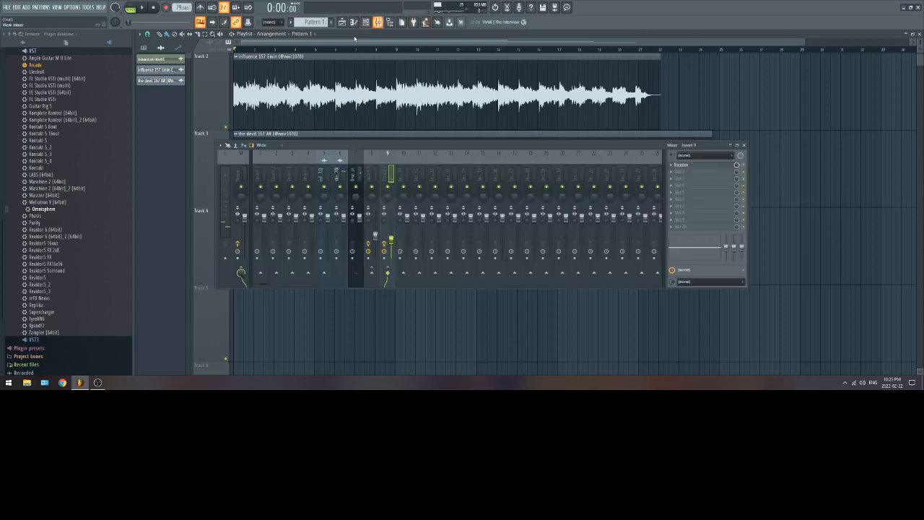
{"action": "left_click", "coordinate": [244, 174]}
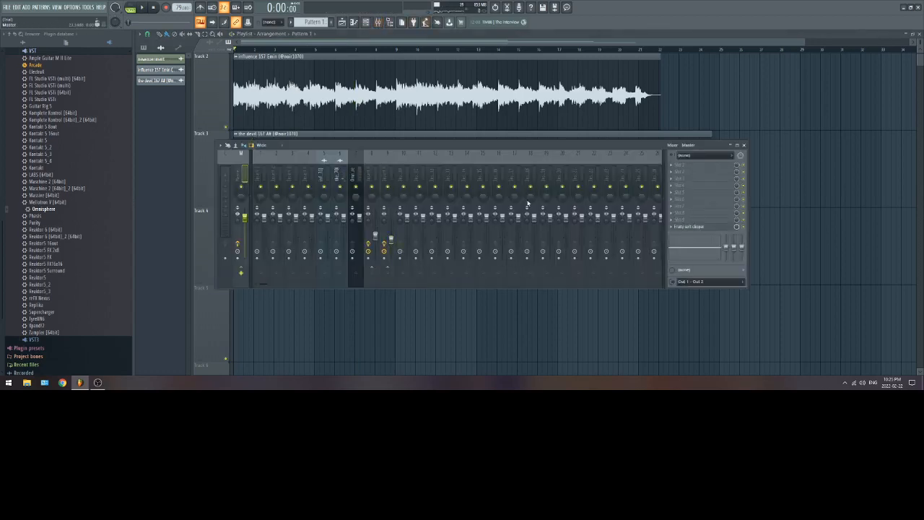
{"action": "right_click", "coordinate": [672, 227]}
{"action": "left_click", "coordinate": [20, 151]}
- Load Fruity Reeverb 2 in the Master track's first effect slot and raise its high damping during playback
{"action": "right_click", "coordinate": [672, 167]}
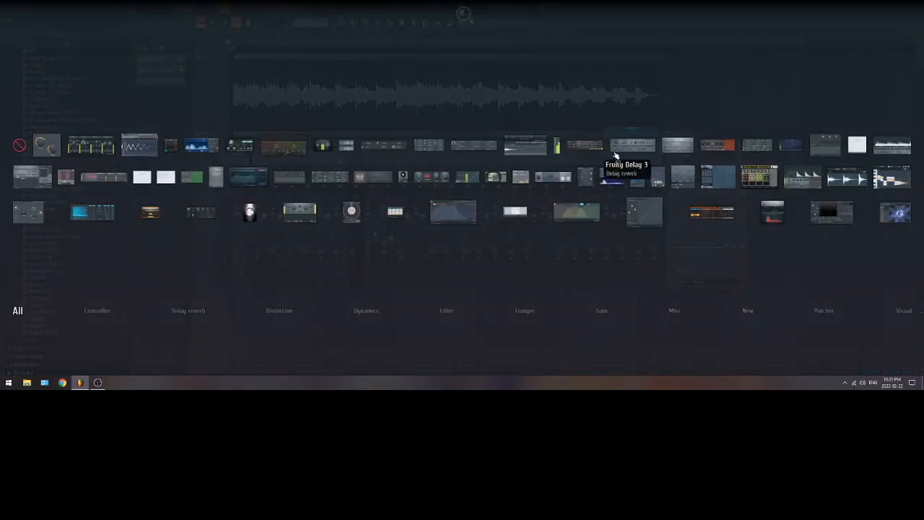
{"action": "left_click", "coordinate": [362, 180]}
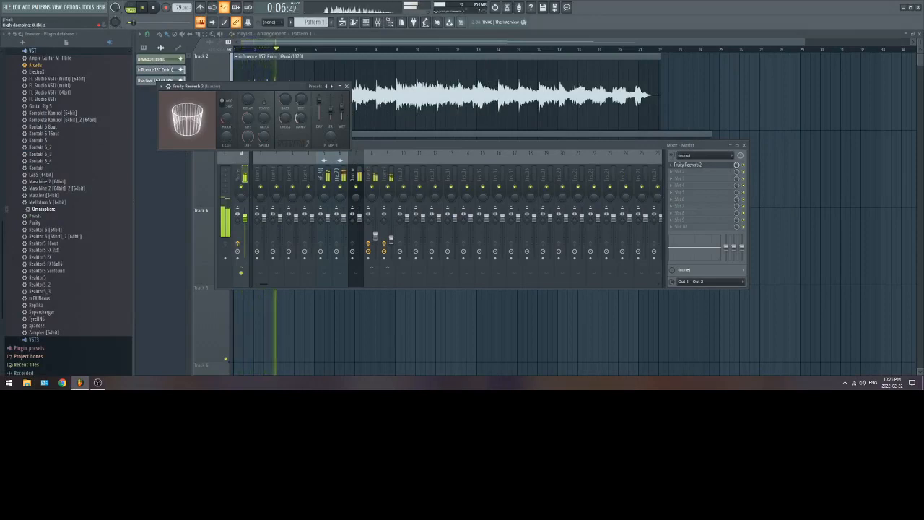
{"action": "left_click_drag", "start_coordinate": [301, 119], "coordinate": [301, 101]}
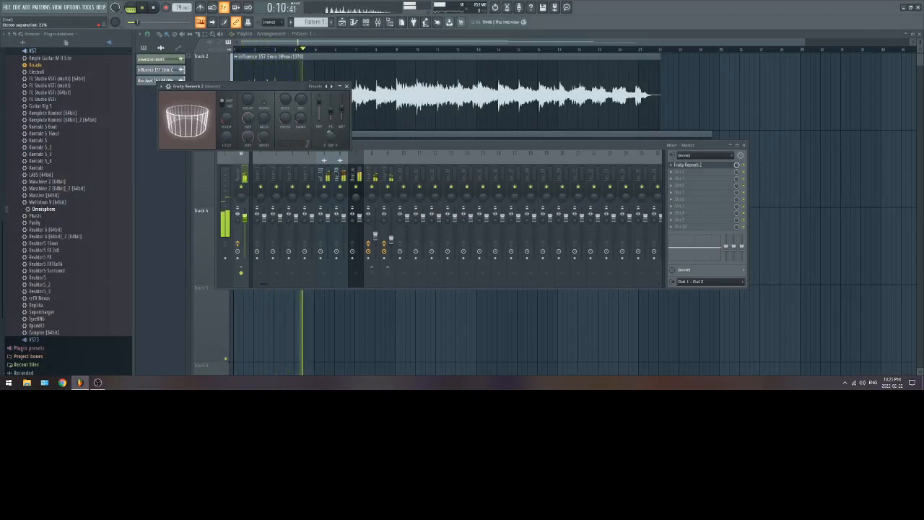
- Add Fruity Phaser with the Ambience preset to the Master track's second effect slot and reduce its mix level strongly
{"action": "left_click", "coordinate": [677, 172]}
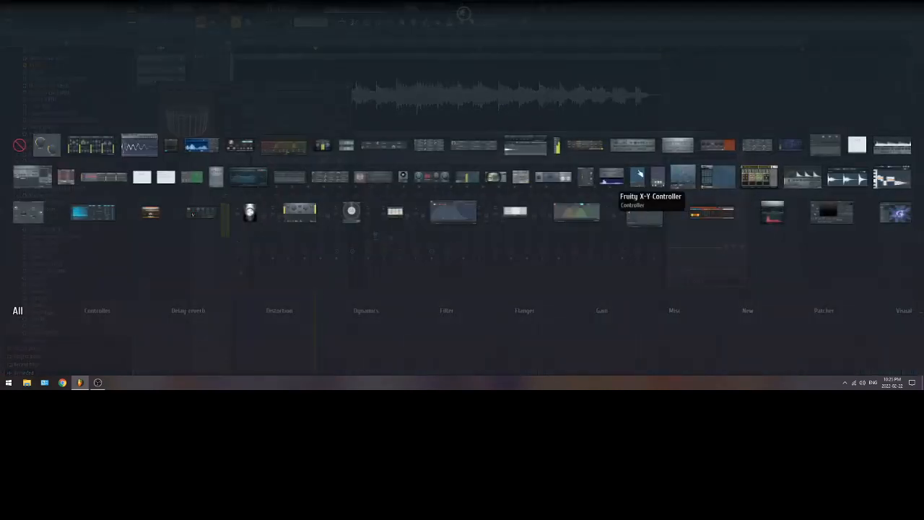
{"action": "left_click", "coordinate": [329, 180]}
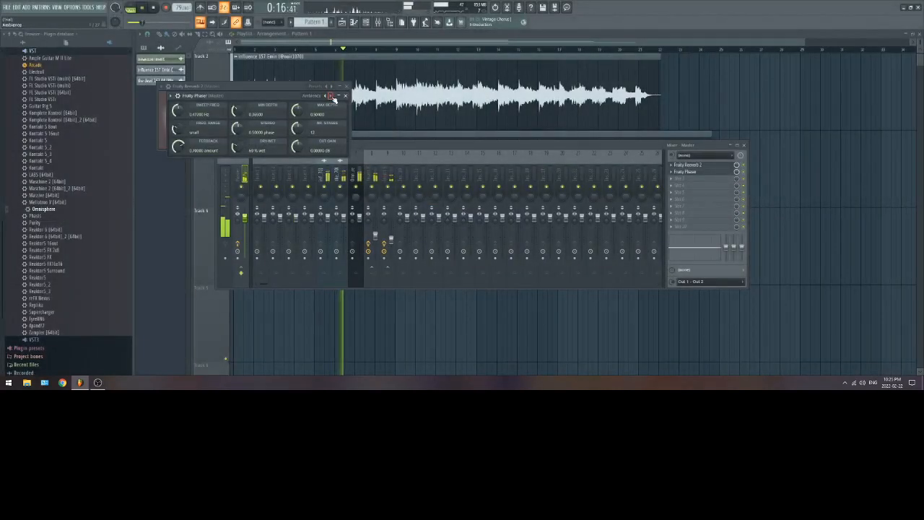
{"action": "left_click_drag", "start_coordinate": [737, 172], "coordinate": [736, 205]}
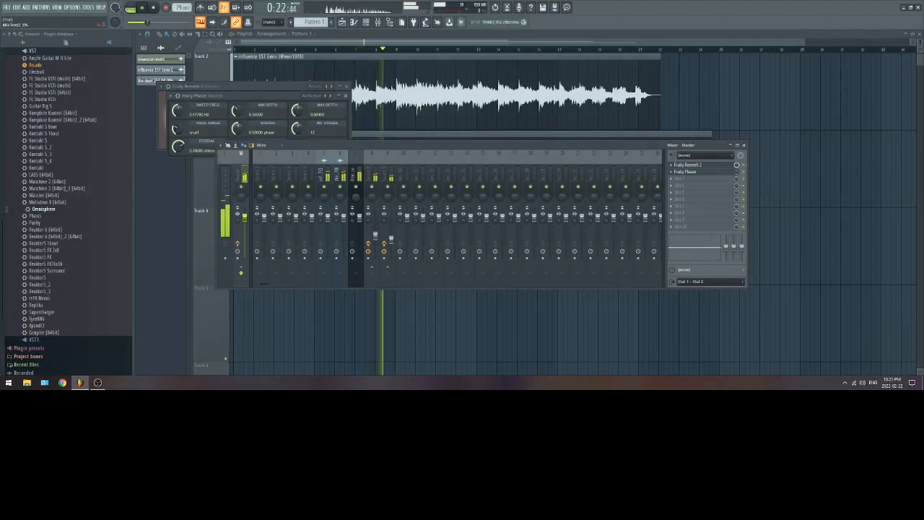
{"action": "left_click_drag", "start_coordinate": [736, 172], "coordinate": [736, 165]}
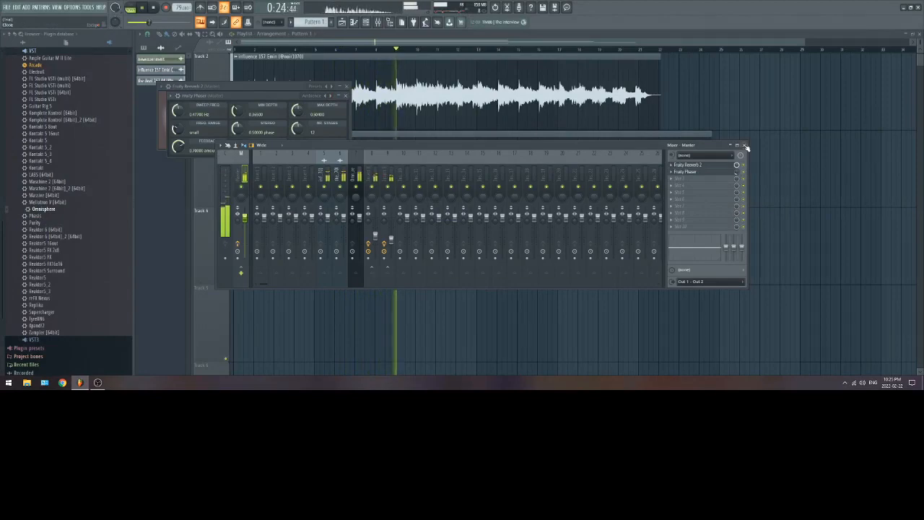
- Load Fruity Limiter in the Master track's third effect slot, raise its gain slightly, and stop playback
{"action": "middle_click", "coordinate": [672, 178]}
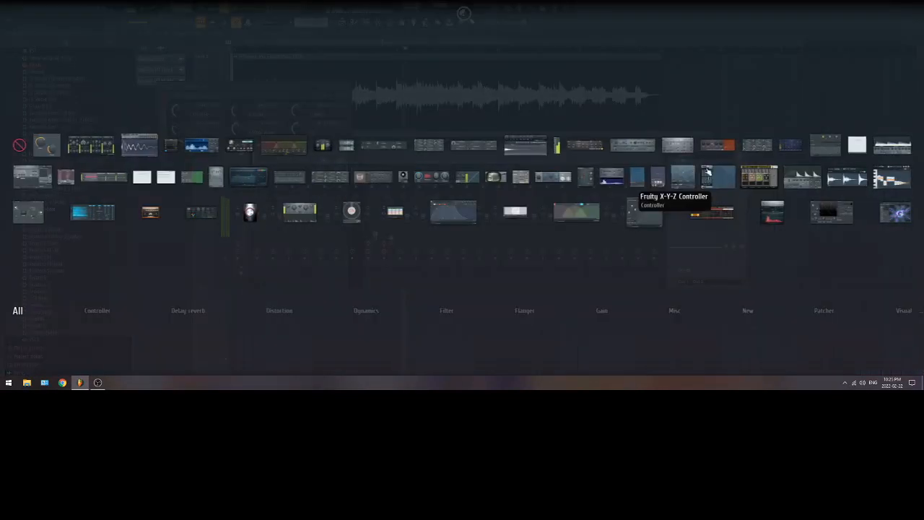
{"action": "left_click", "coordinate": [882, 151]}
{"action": "left_click_drag", "start_coordinate": [227, 187], "coordinate": [188, 182]}
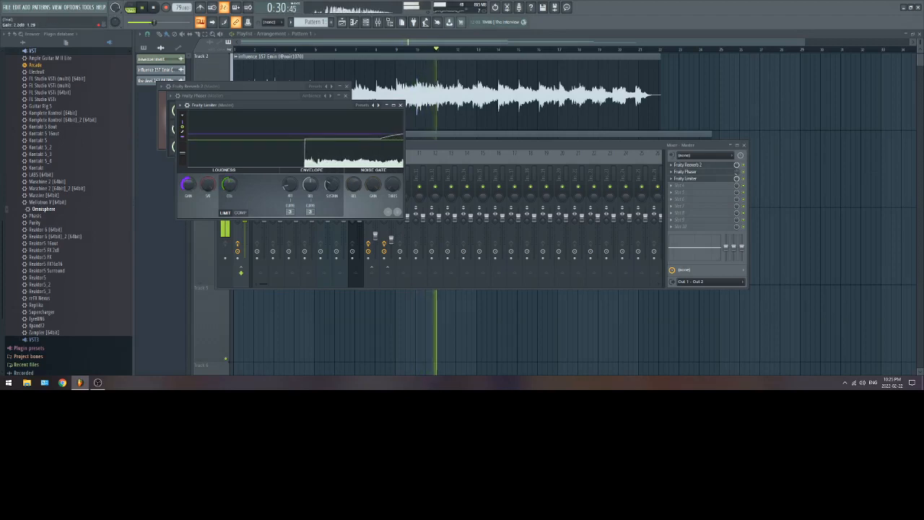
{"action": "key", "text": "space"}
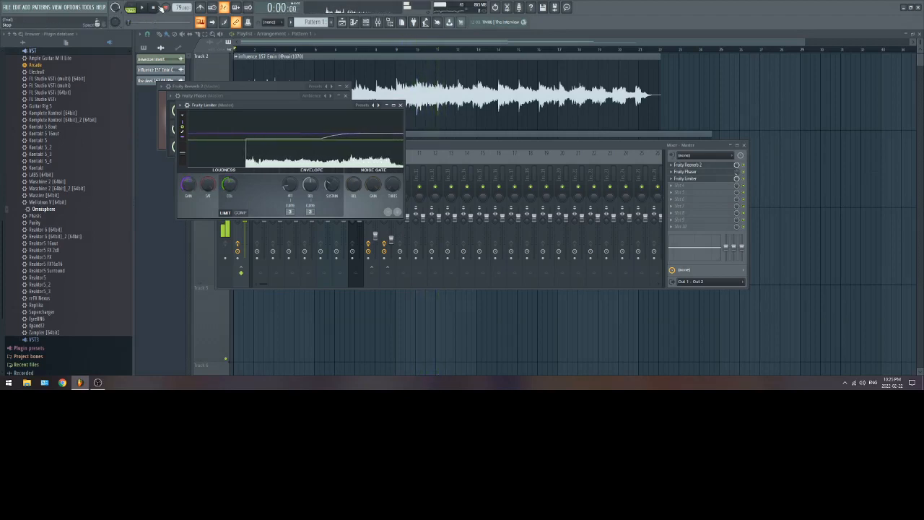
- Slice both audio loops in the playlist at bar 9 and delete all audio and pattern clips from there on
{"action": "left_click", "coordinate": [732, 100]}
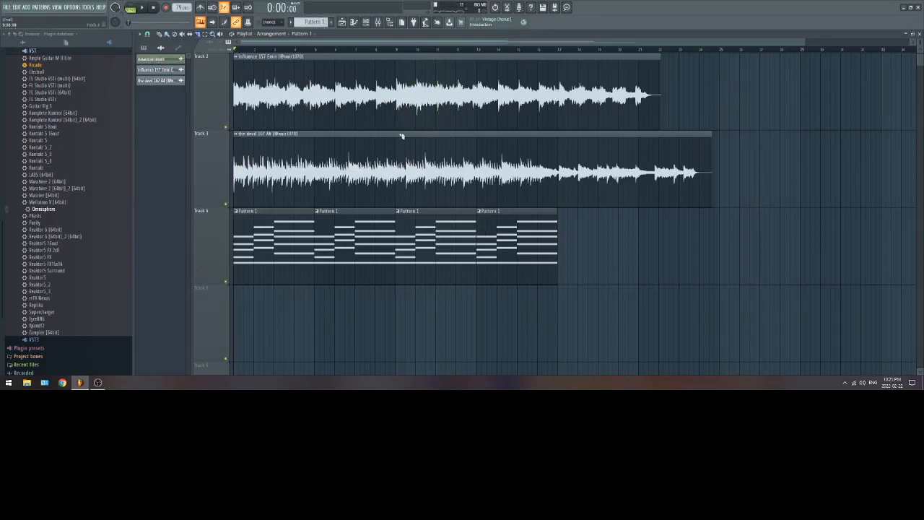
{"action": "left_click_drag", "start_coordinate": [397, 105], "coordinate": [397, 289]}
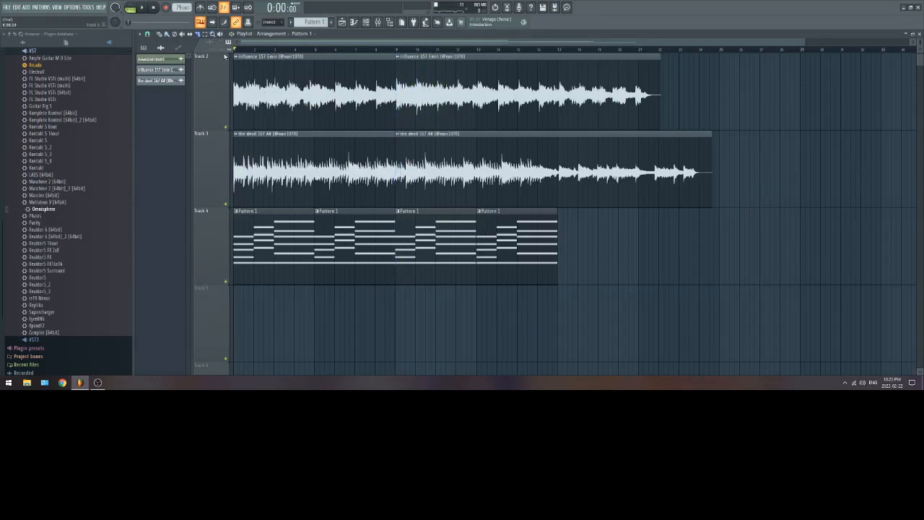
{"action": "right_click", "coordinate": [499, 118]}
{"action": "right_click", "coordinate": [489, 173]}
{"action": "right_click", "coordinate": [473, 271]}
{"action": "right_click", "coordinate": [495, 244]}
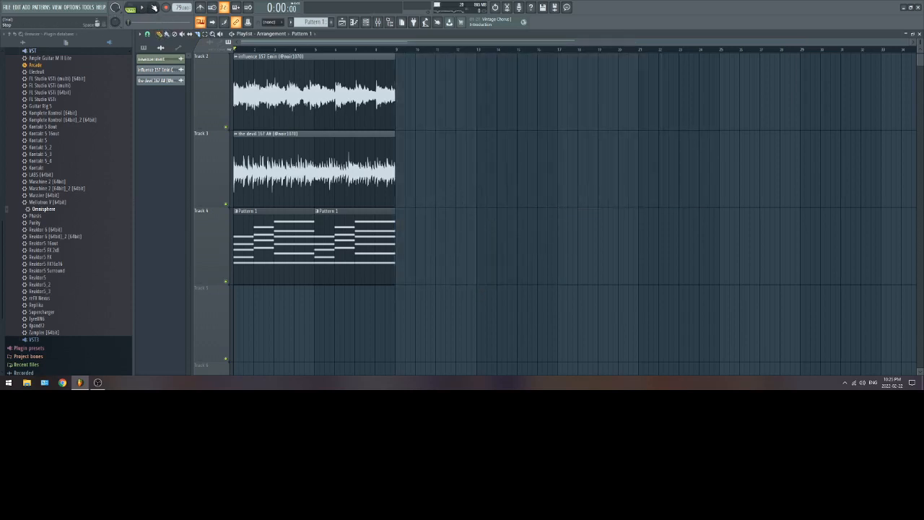
- Export the full song as a WAV file named exp2 in the 2022 Loops folder
{"action": "left_click", "coordinate": [6, 7]}
{"action": "mouse_move", "coordinate": [22, 73]}
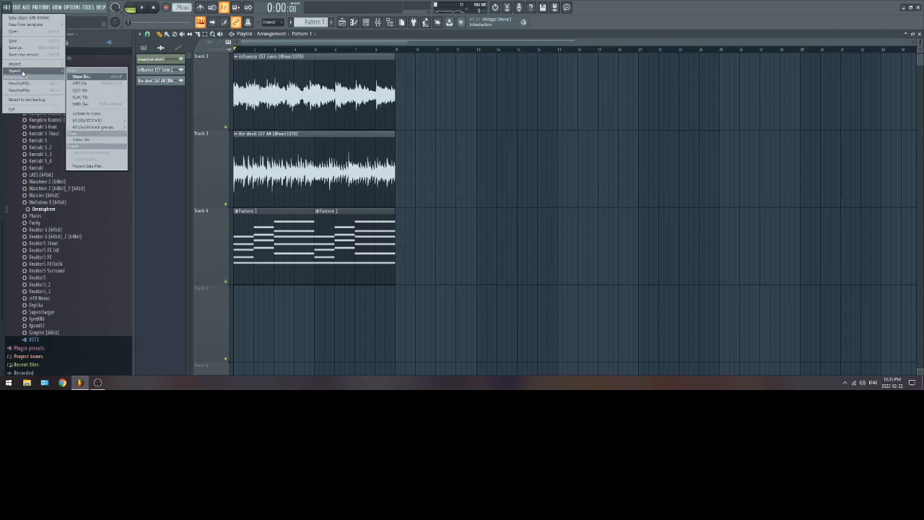
{"action": "left_click", "coordinate": [87, 76]}
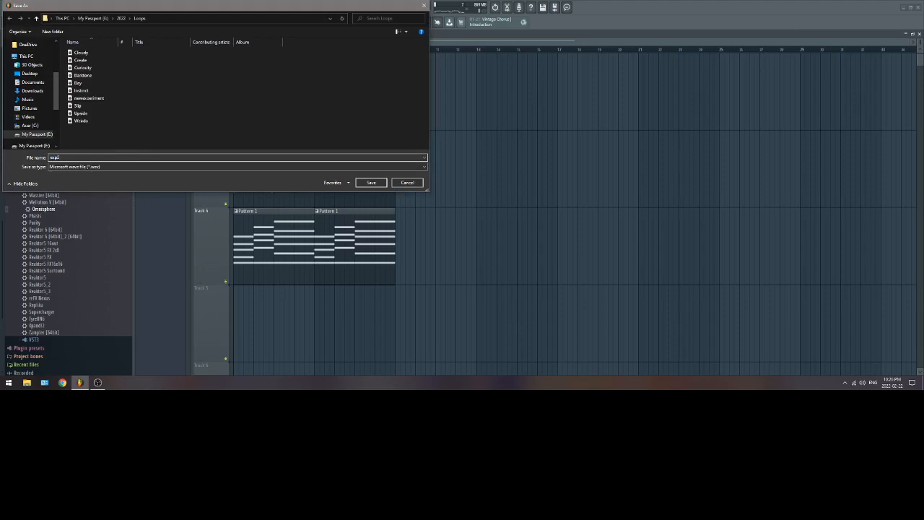
{"action": "type", "text": "exp2"}
{"action": "key", "text": "Return"}
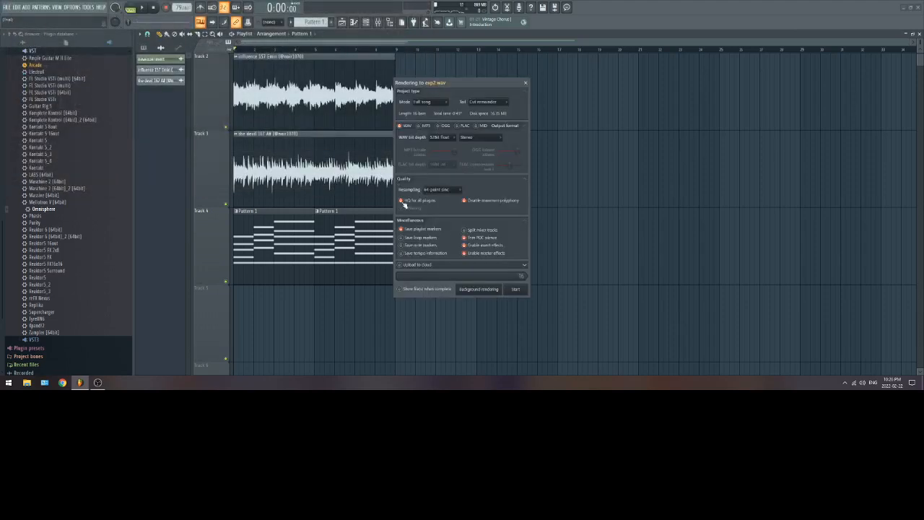
{"action": "left_click", "coordinate": [474, 289]}
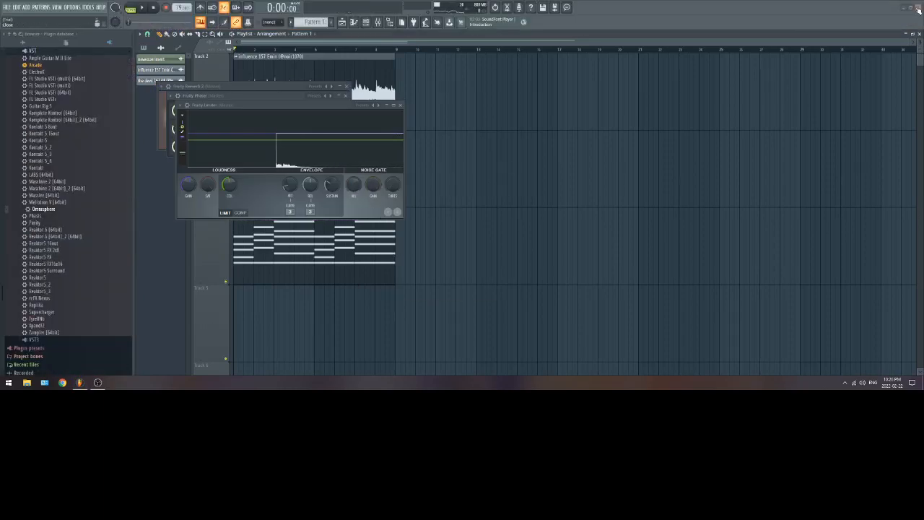
- Restart FL Studio with an empty project, closing the browser page, and place exp2 from the 2022 Loops folder at the start of Track 1
{"action": "left_click", "coordinate": [455, 213]}
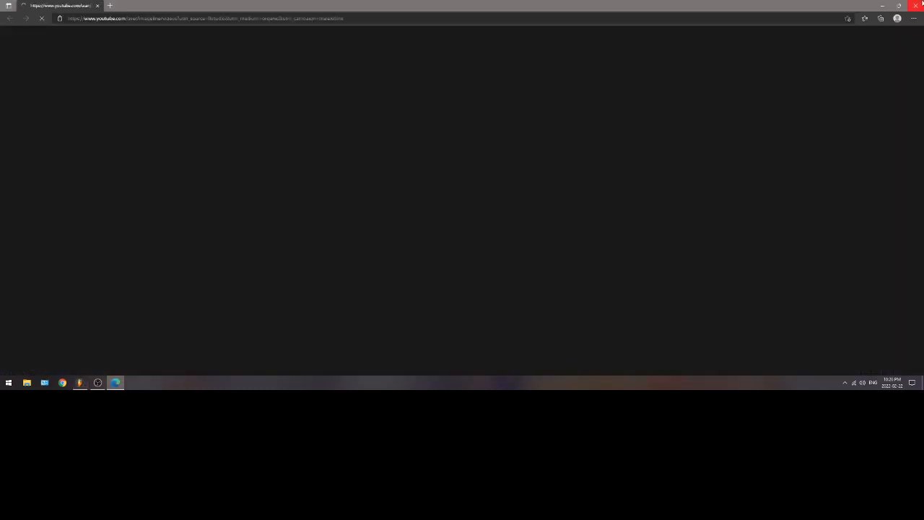
{"action": "left_click", "coordinate": [915, 5]}
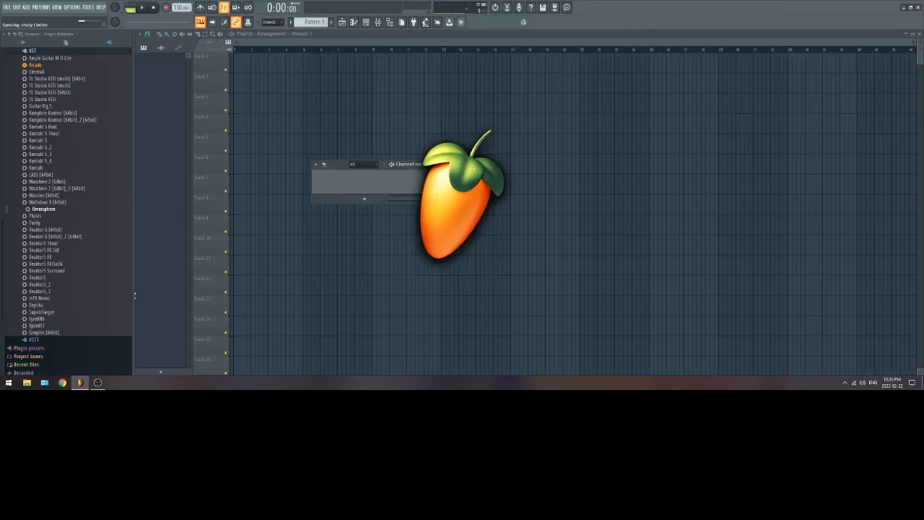
{"action": "left_click", "coordinate": [27, 384]}
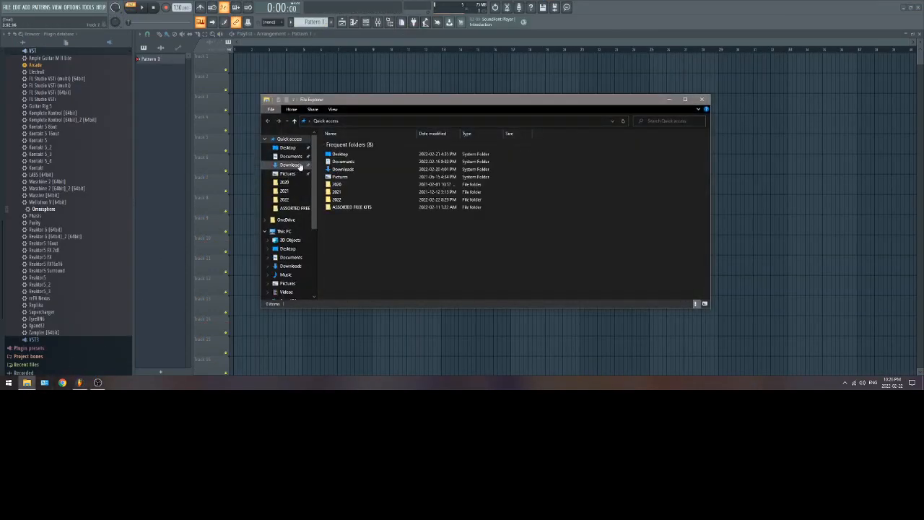
{"action": "double_click", "coordinate": [346, 199]}
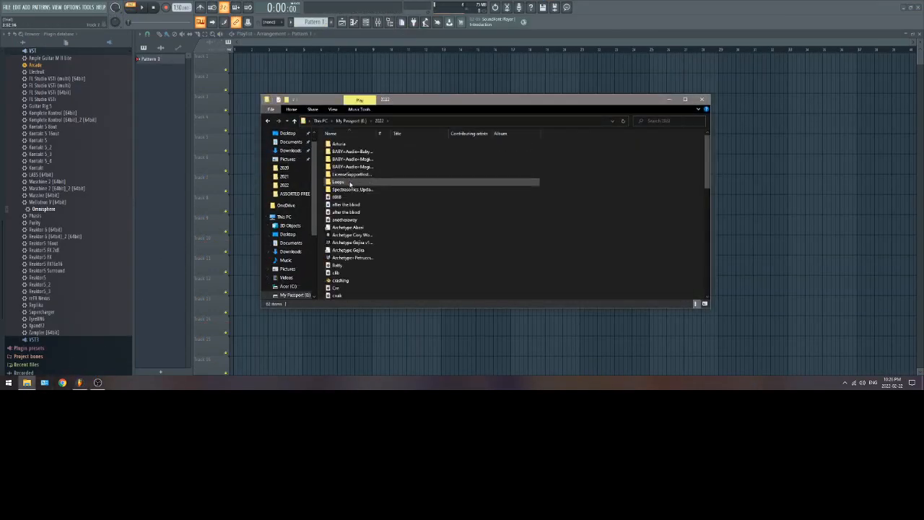
{"action": "double_click", "coordinate": [347, 181]}
{"action": "left_click_drag", "start_coordinate": [348, 184], "coordinate": [235, 66]}
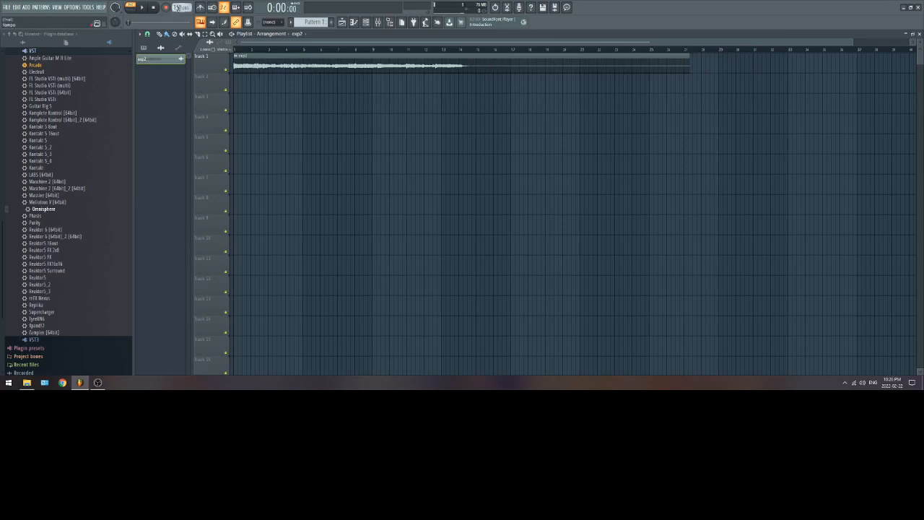
- Try different project tempos while playing exp2, settle on 79 BPM, and stop playback
{"action": "left_click_drag", "start_coordinate": [177, 8], "coordinate": [177, 13]}
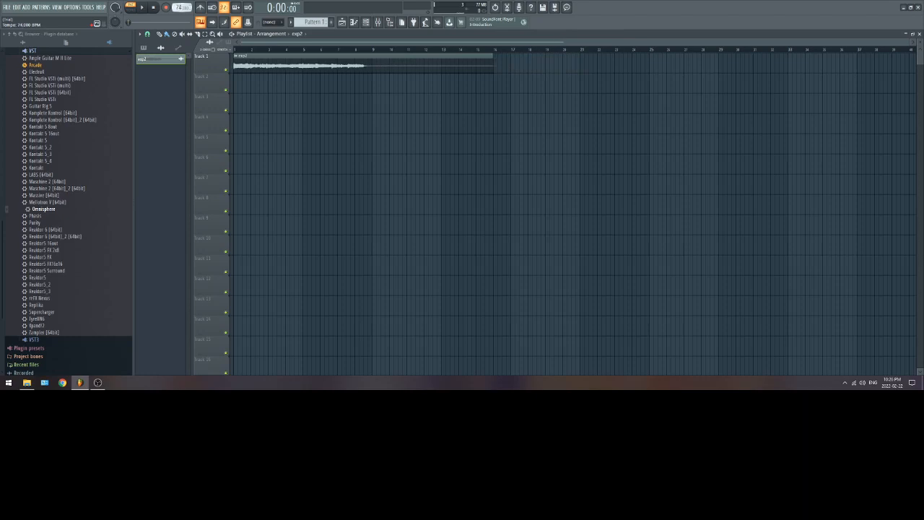
{"action": "left_click_drag", "start_coordinate": [180, 7], "coordinate": [181, 6]}
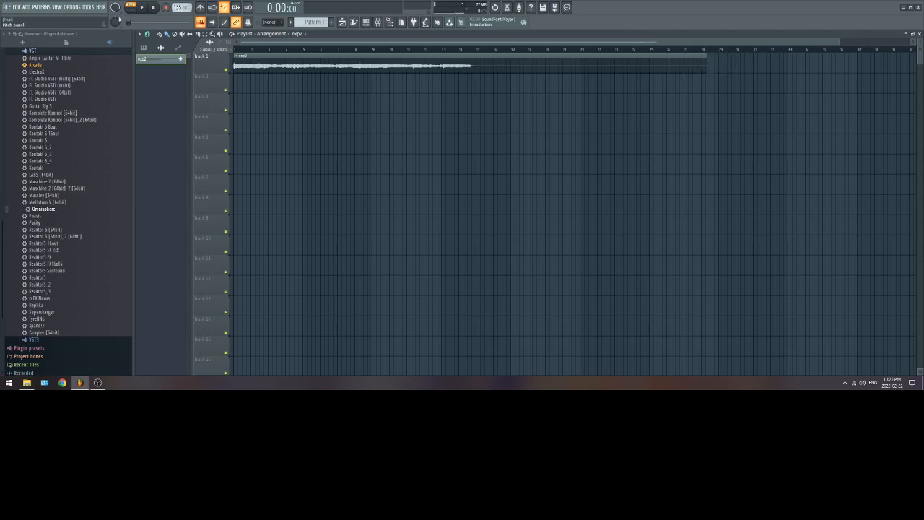
{"action": "key", "text": "space"}
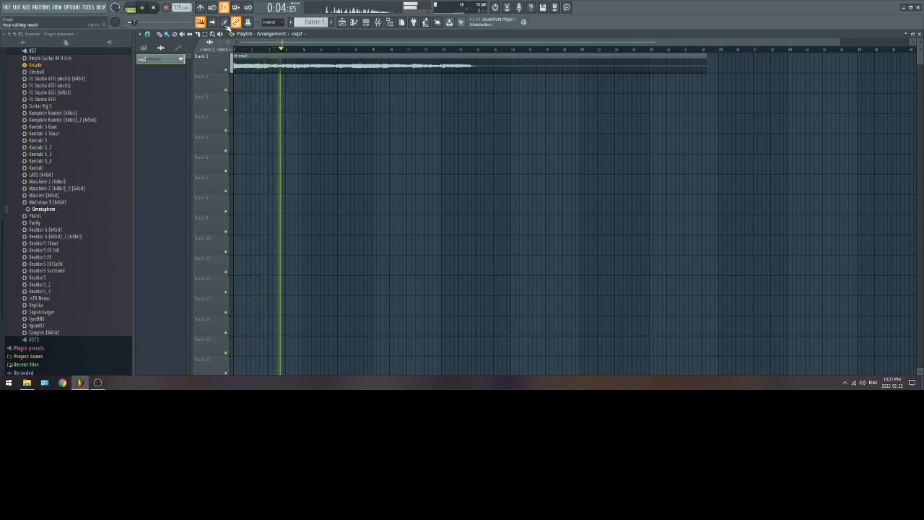
{"action": "left_click_drag", "start_coordinate": [178, 7], "coordinate": [178, 0]}
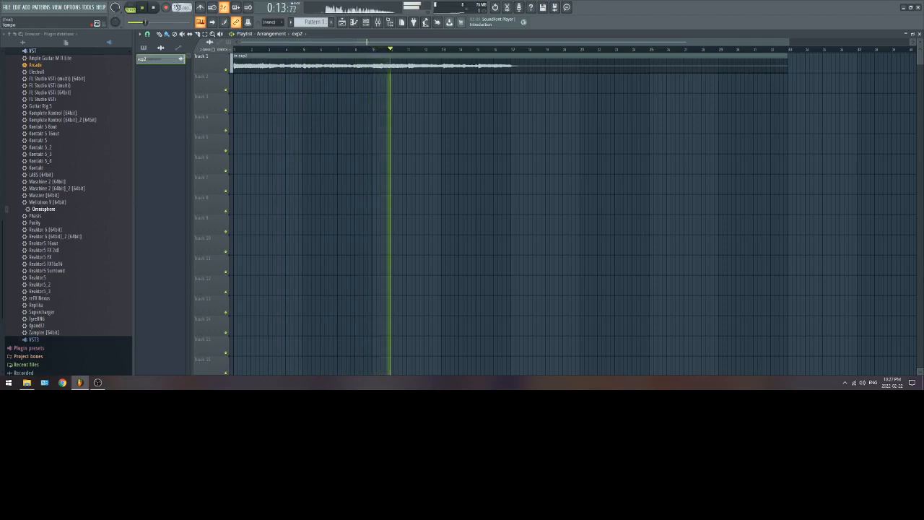
{"action": "left_click_drag", "start_coordinate": [177, 6], "coordinate": [177, 44]}
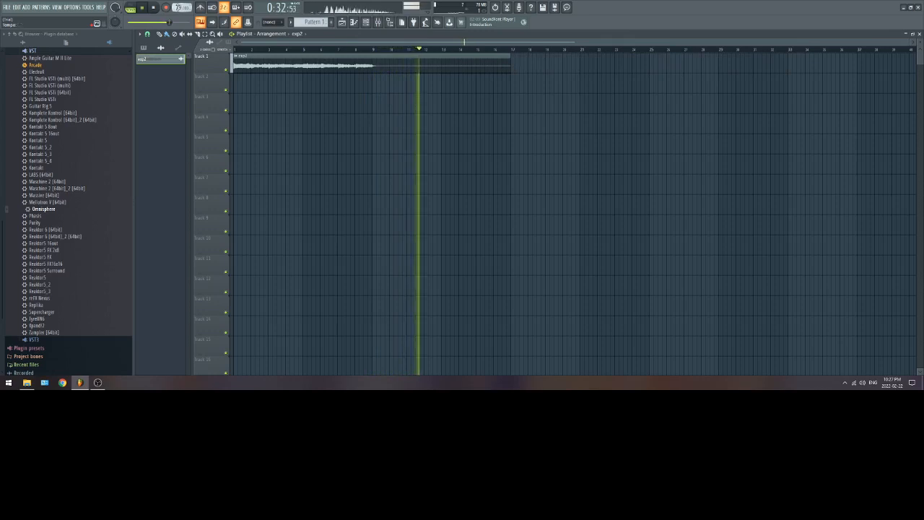
{"action": "key", "text": "space"}
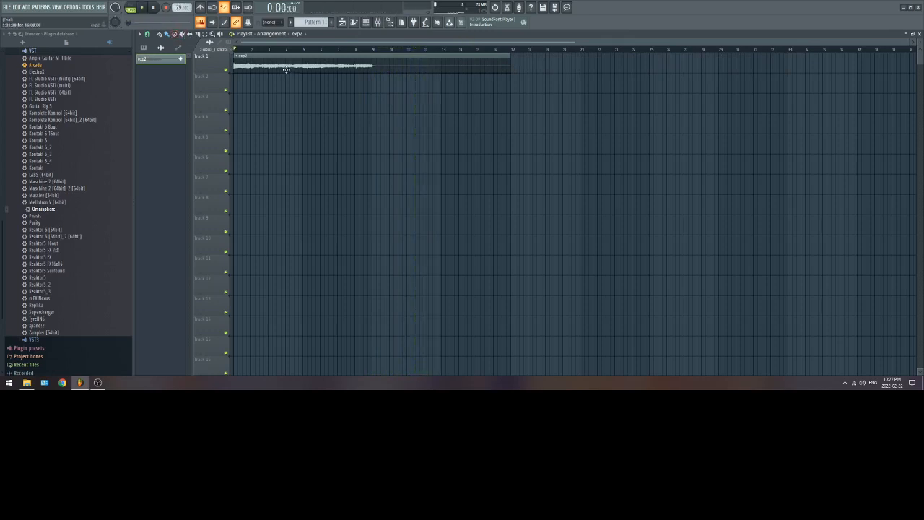
- Normalize the exp2 audio clip, adjust its stretch time, set the stretching mode to e3 generic, and play it back
{"action": "double_click", "coordinate": [332, 68]}
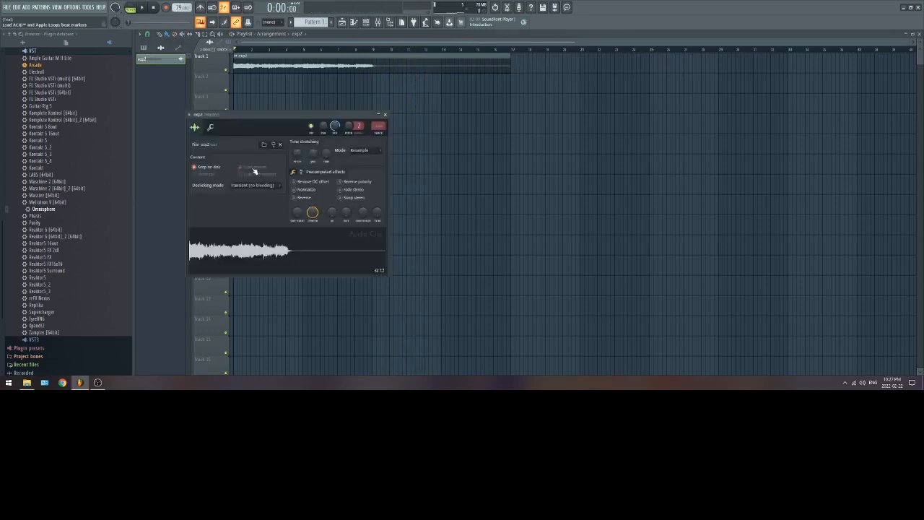
{"action": "left_click", "coordinate": [302, 189]}
{"action": "left_click_drag", "start_coordinate": [327, 153], "coordinate": [326, 130]}
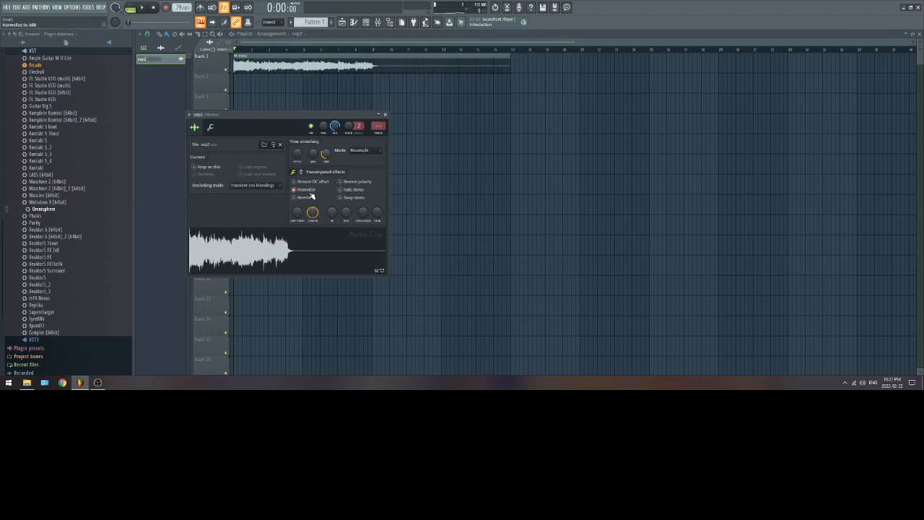
{"action": "left_click", "coordinate": [362, 152]}
{"action": "left_click", "coordinate": [355, 194]}
{"action": "key", "text": "space"}
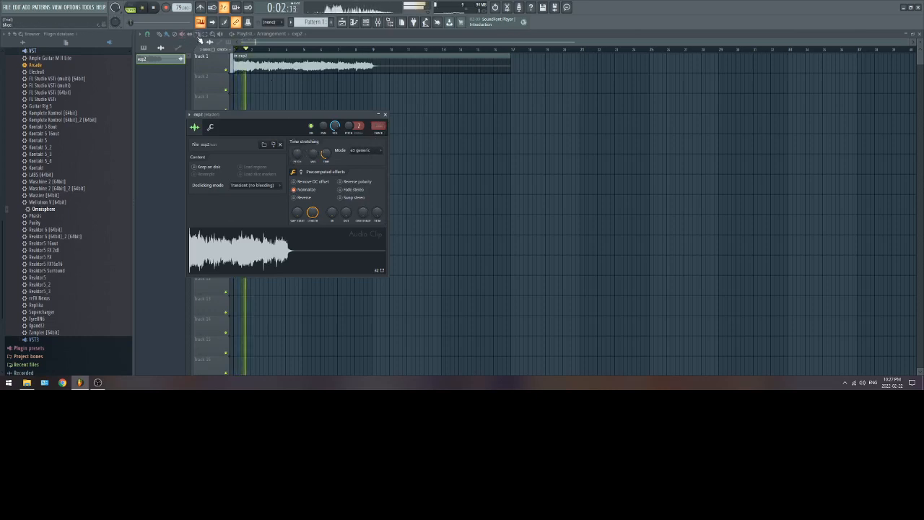
{"action": "left_click", "coordinate": [384, 114]}
- Slice the exp2 clip at bar 9 and delete the silent part after the cut
{"action": "key", "text": "c"}
{"action": "left_click_drag", "start_coordinate": [375, 72], "coordinate": [376, 86]}
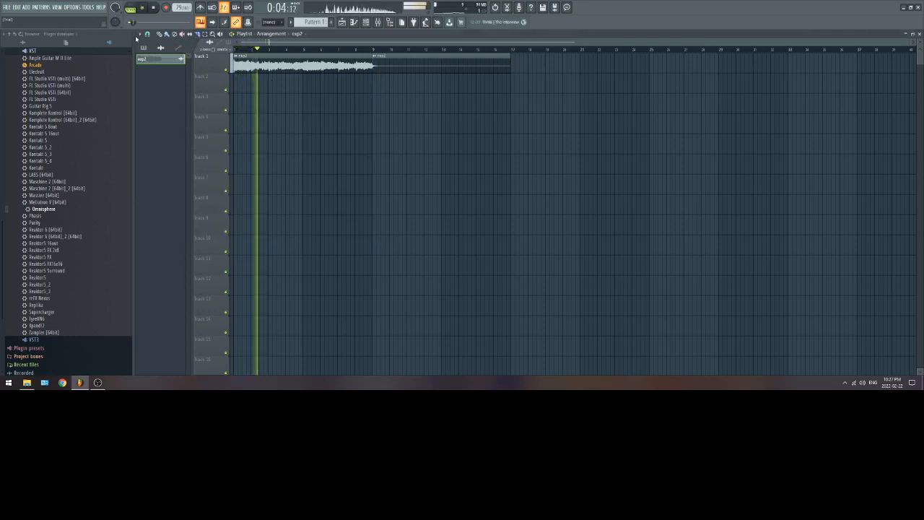
{"action": "right_click", "coordinate": [392, 66]}
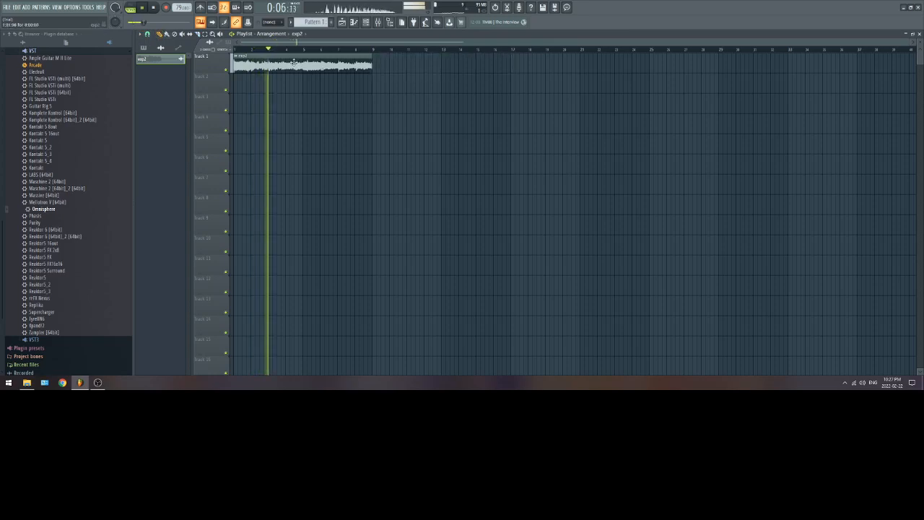
- Shift the exp2 clip's pitch down by 300 cents and audition the result
{"action": "double_click", "coordinate": [324, 69]}
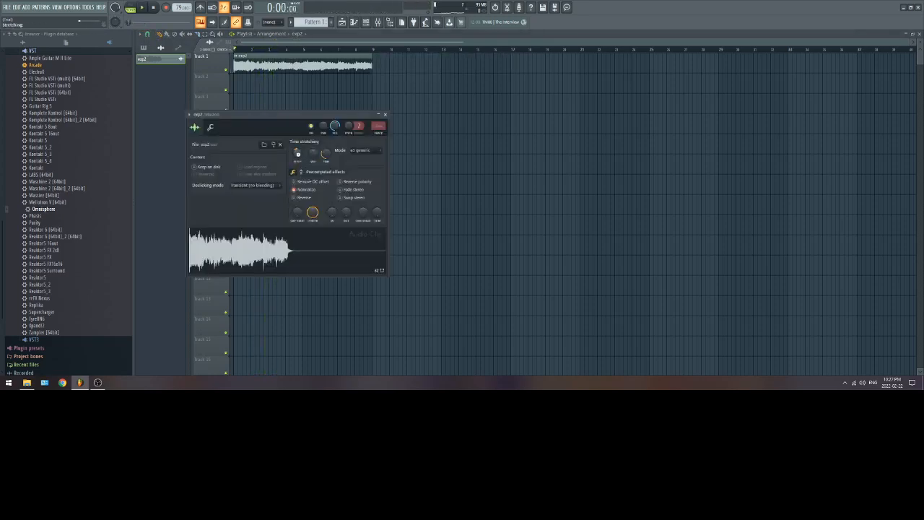
{"action": "left_click_drag", "start_coordinate": [297, 153], "coordinate": [298, 160]}
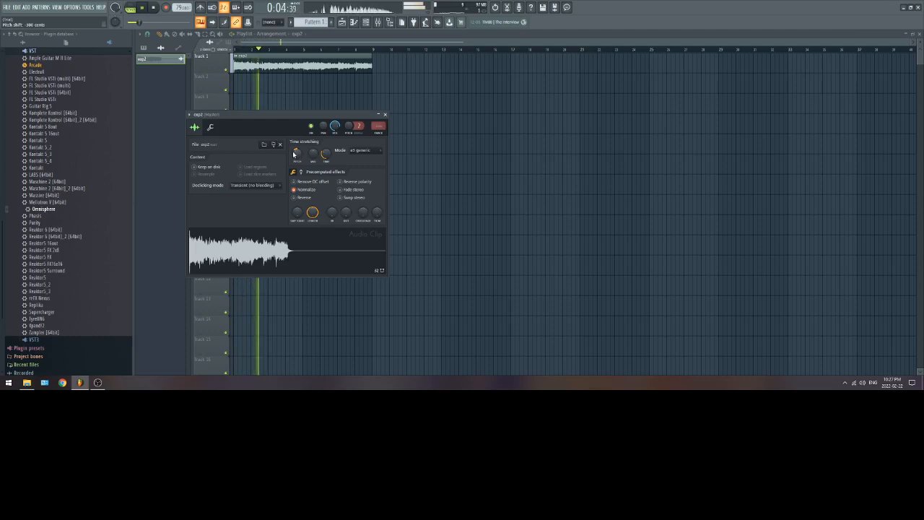
{"action": "key", "text": "space"}
- Audition the return, leaks, influence and the devil loops from Noir Sample Library Vol. 6 and compare them with exp2
{"action": "left_click", "coordinate": [39, 44]}
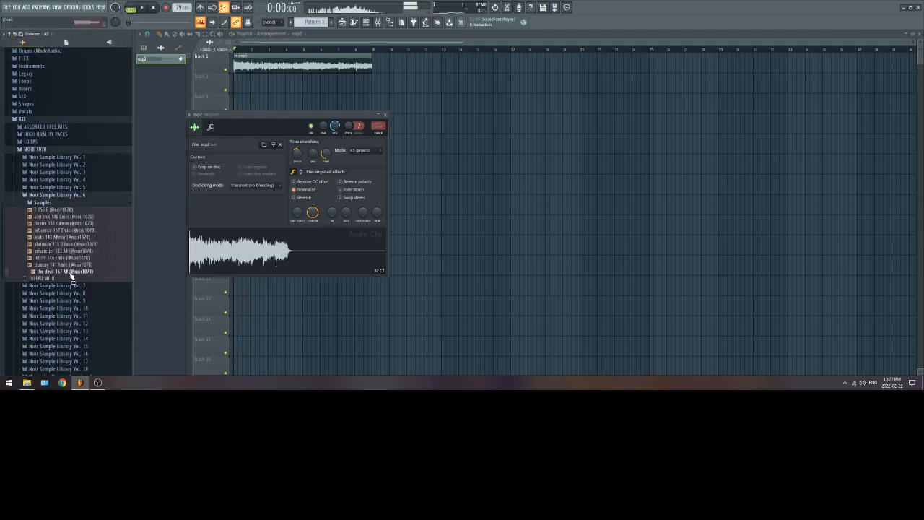
{"action": "left_click", "coordinate": [72, 258]}
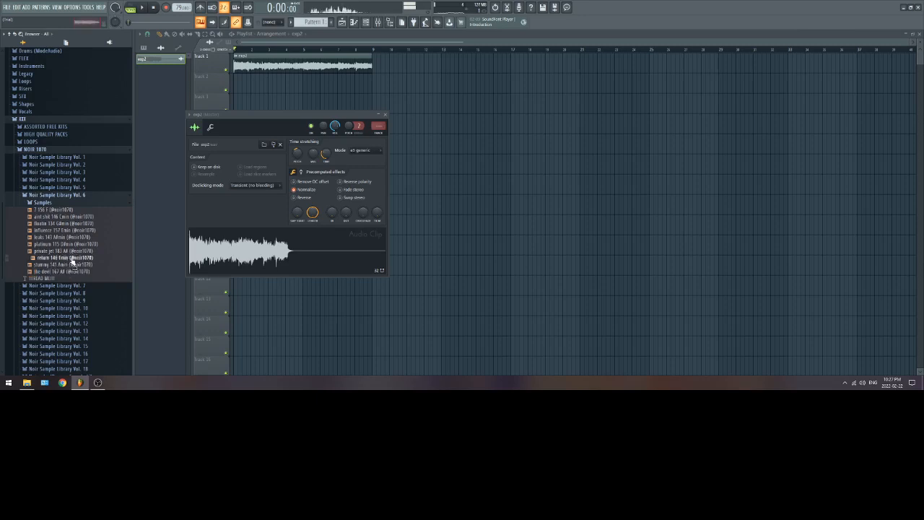
{"action": "left_click", "coordinate": [66, 272]}
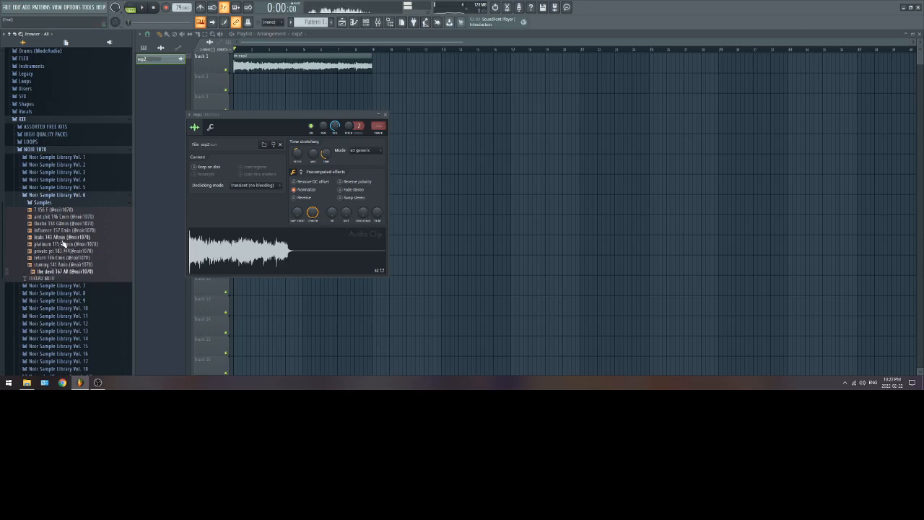
{"action": "left_click", "coordinate": [71, 259]}
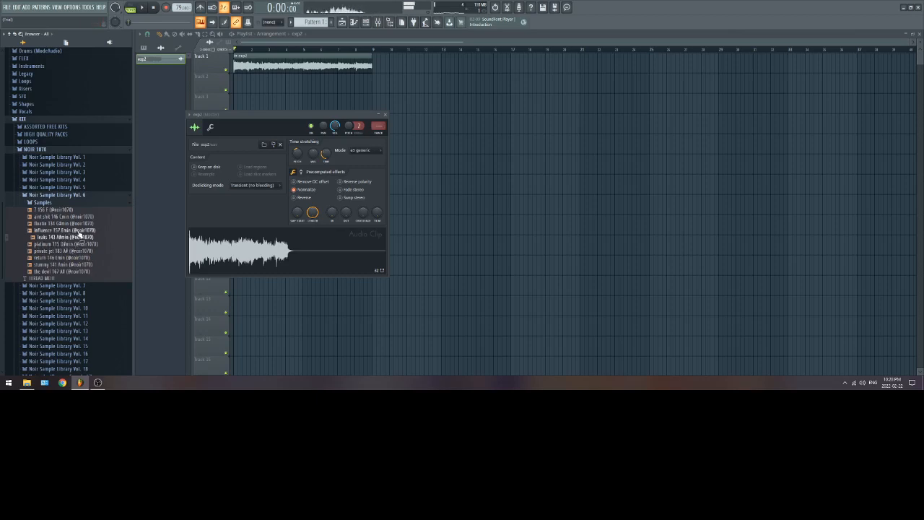
{"action": "left_click", "coordinate": [77, 231]}
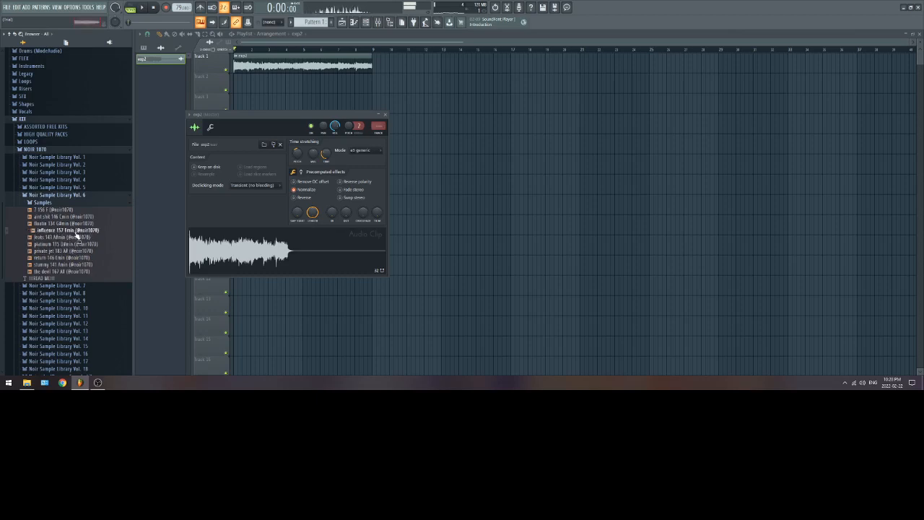
{"action": "left_click", "coordinate": [73, 272]}
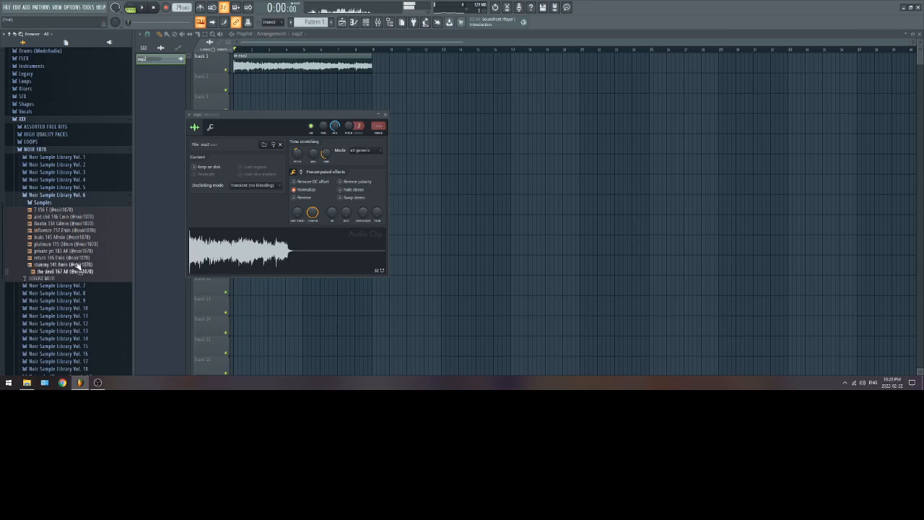
{"action": "key", "text": "space"}
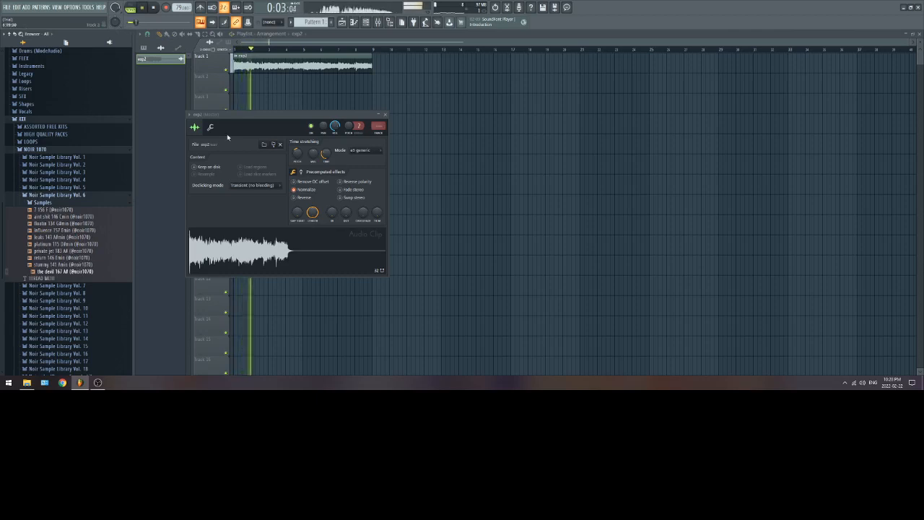
{"action": "left_click", "coordinate": [153, 8]}
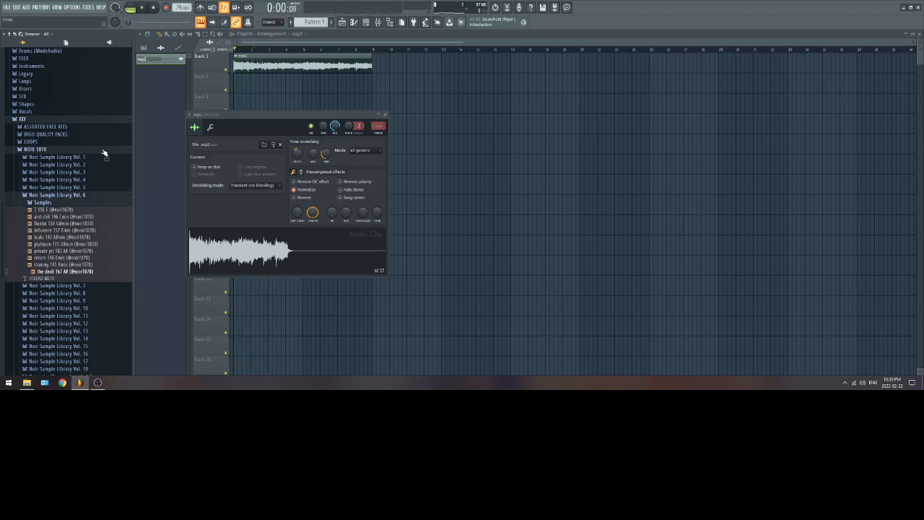
{"action": "left_click", "coordinate": [85, 231]}
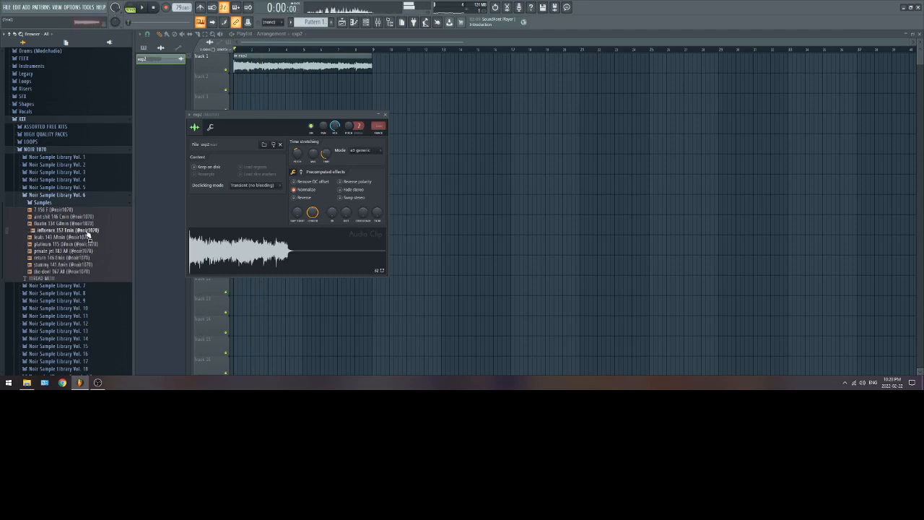